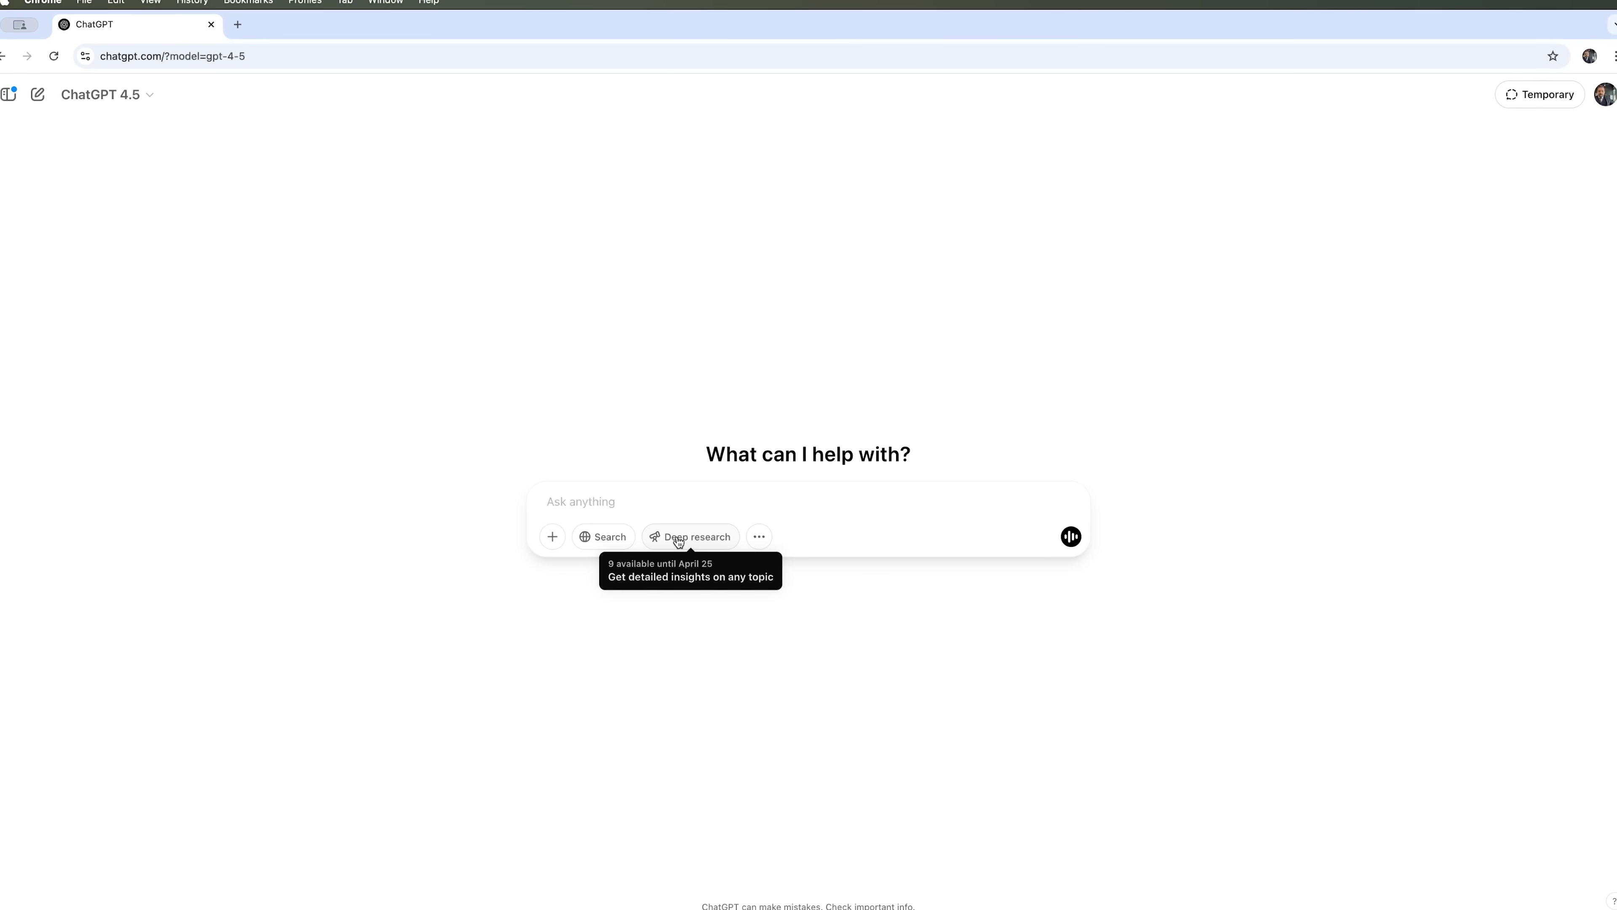
Step: Turn on Deep research for the new GPT-4.5 chat, leaving the prompt box empty and ready
{"action": "left_click", "coordinate": [679, 542]}
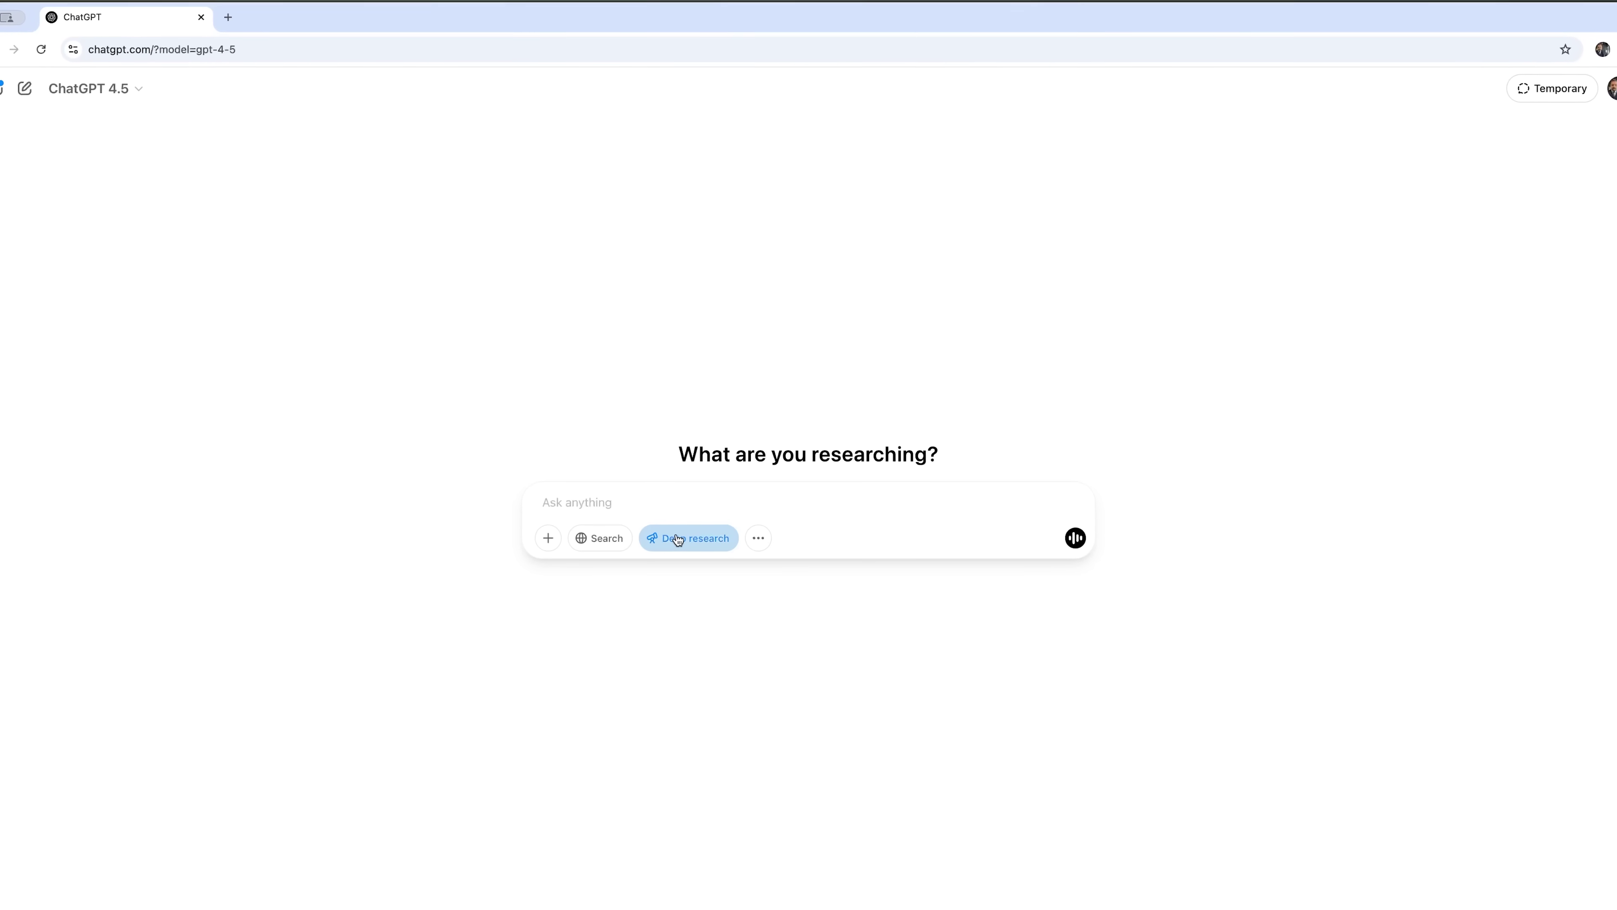
{"action": "left_click", "coordinate": [547, 502]}
{"action": "type", "text": "I want you to act as an academician. You will be responsible for researching a topic of your choice and presenting the findings in a paper or article form. Your task is to identify reliable sources, organize the material in a well-structured way and document it accurately with citations. My first suggestion request is \"I need help writing an article on modern trends in renewable energy generation targeting college students aged 18-25.\""}
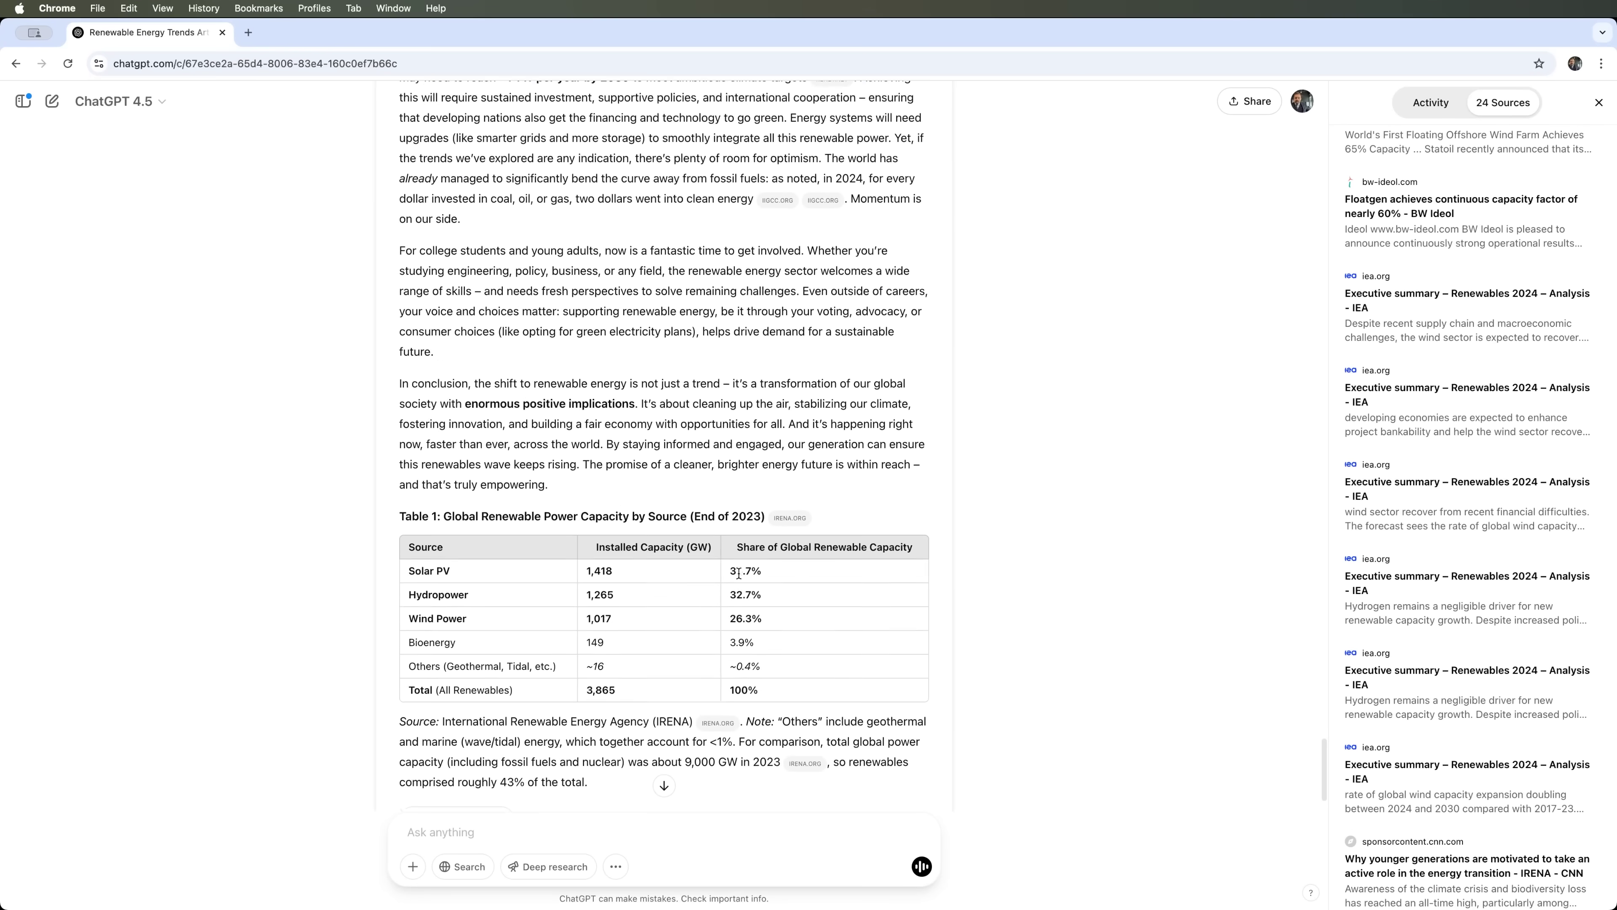
{"action": "scroll", "coordinate": [520, 501], "scroll_direction": "down", "scroll_amount": 2}
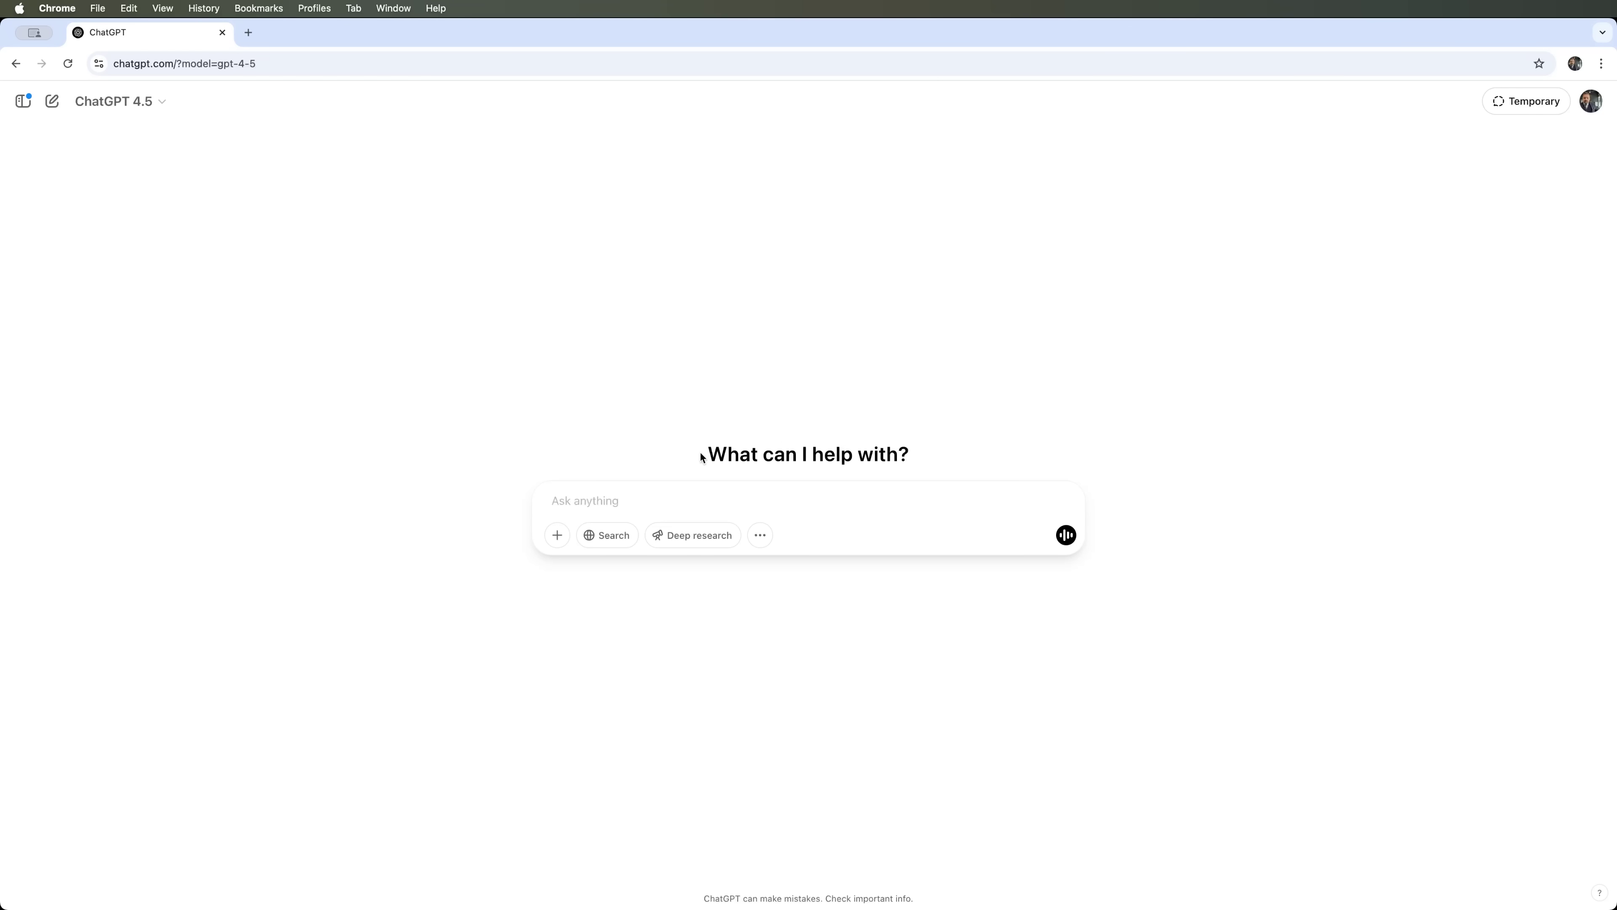
{"action": "left_click", "coordinate": [680, 540]}
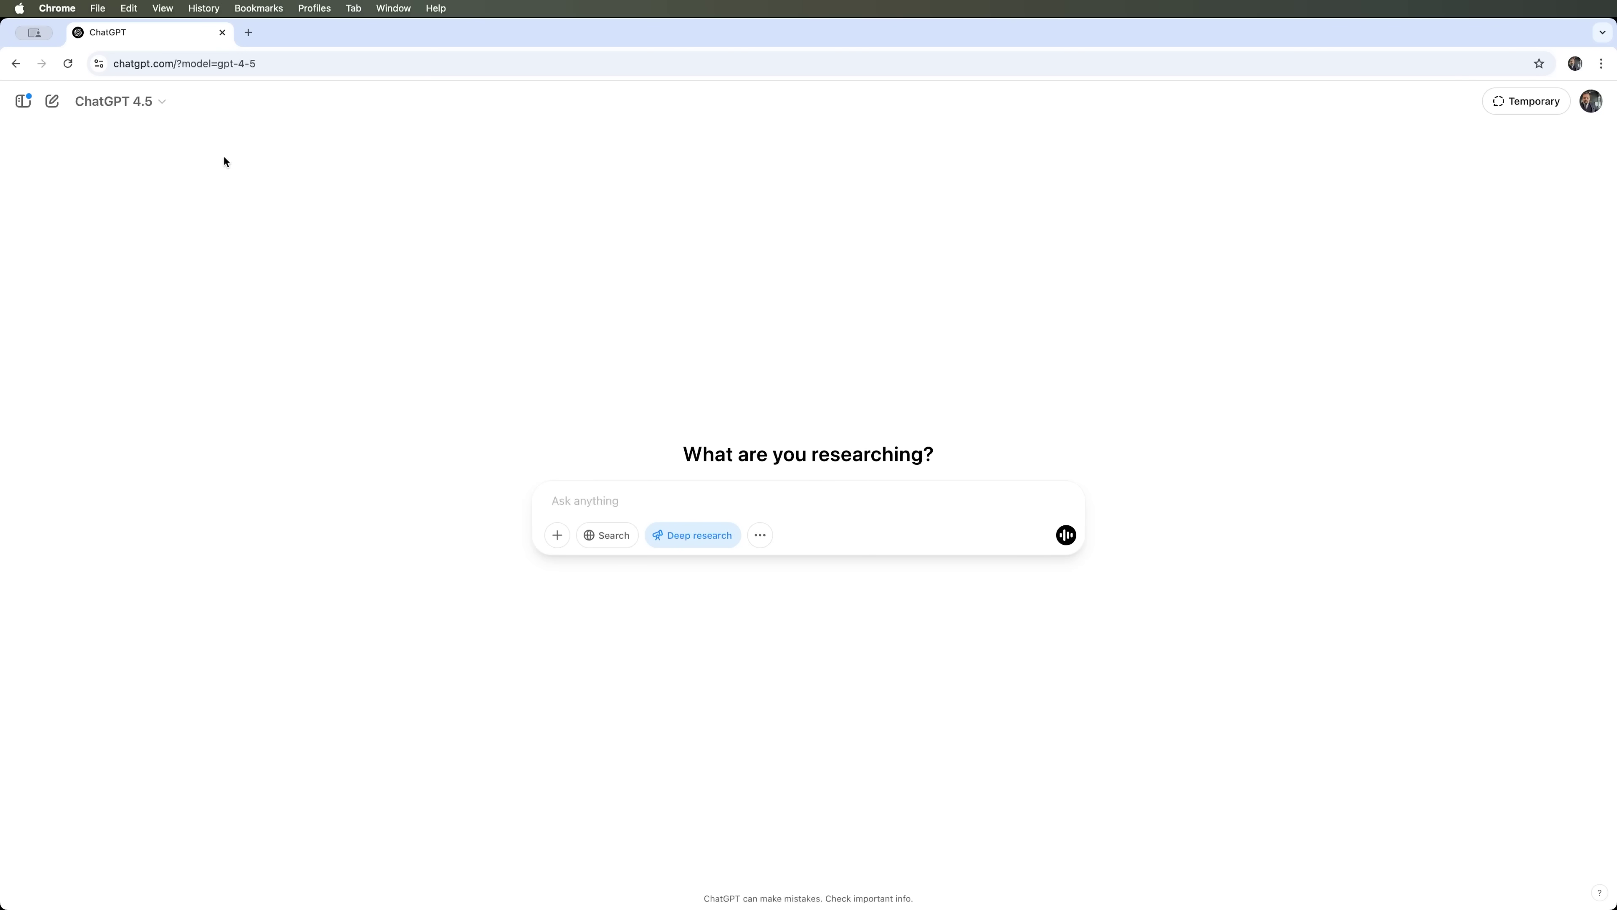
{"action": "left_click", "coordinate": [161, 109]}
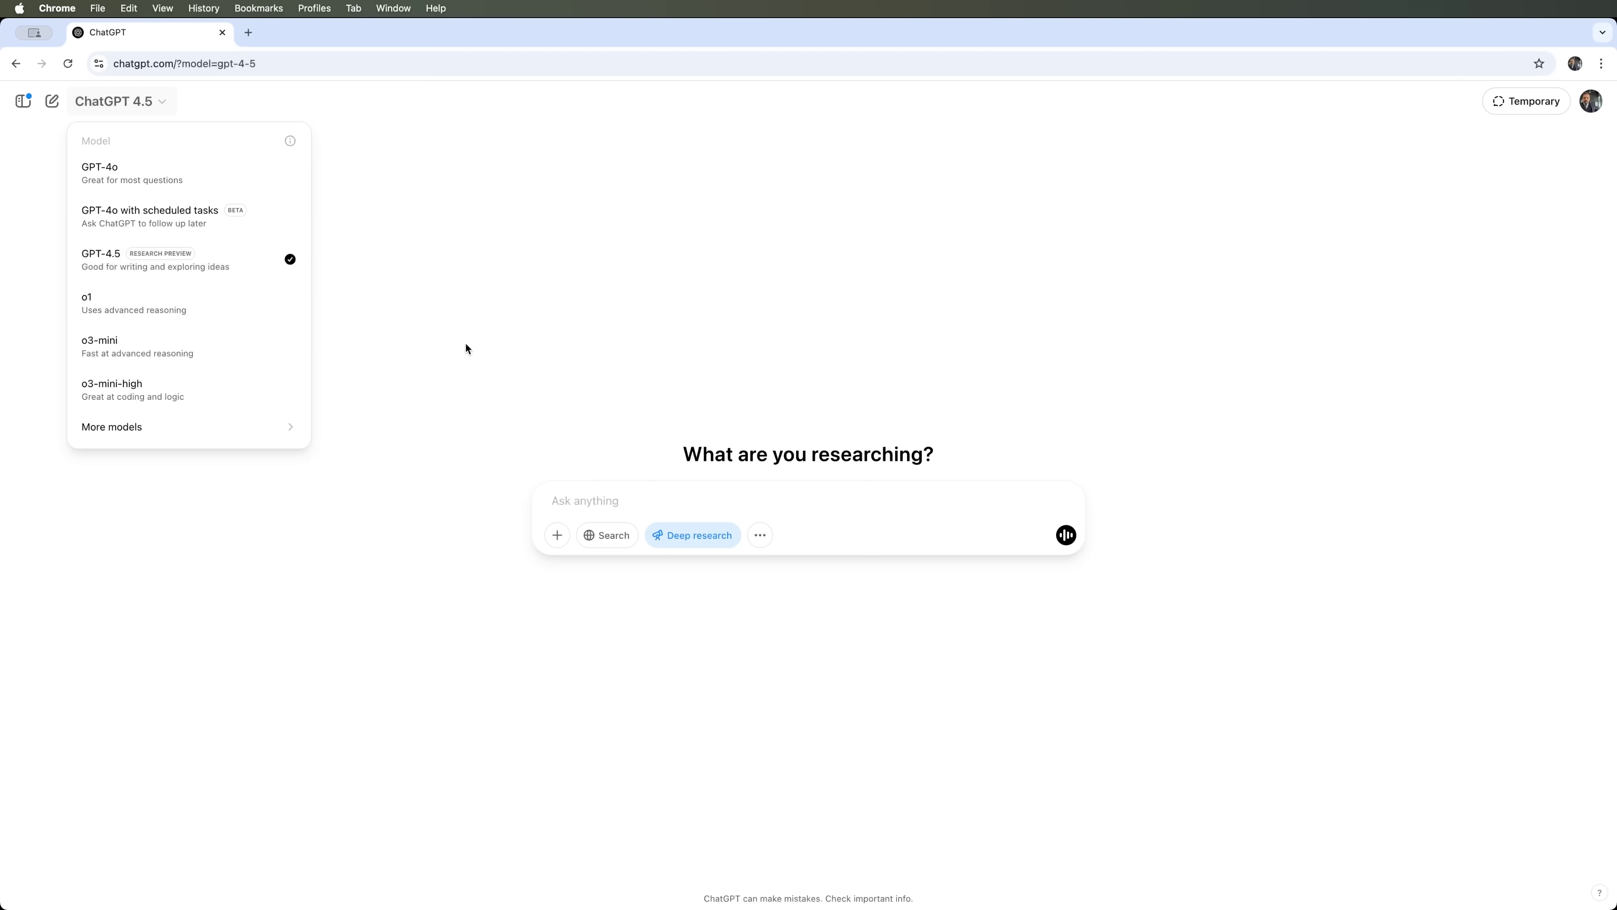
{"action": "left_click", "coordinate": [629, 496]}
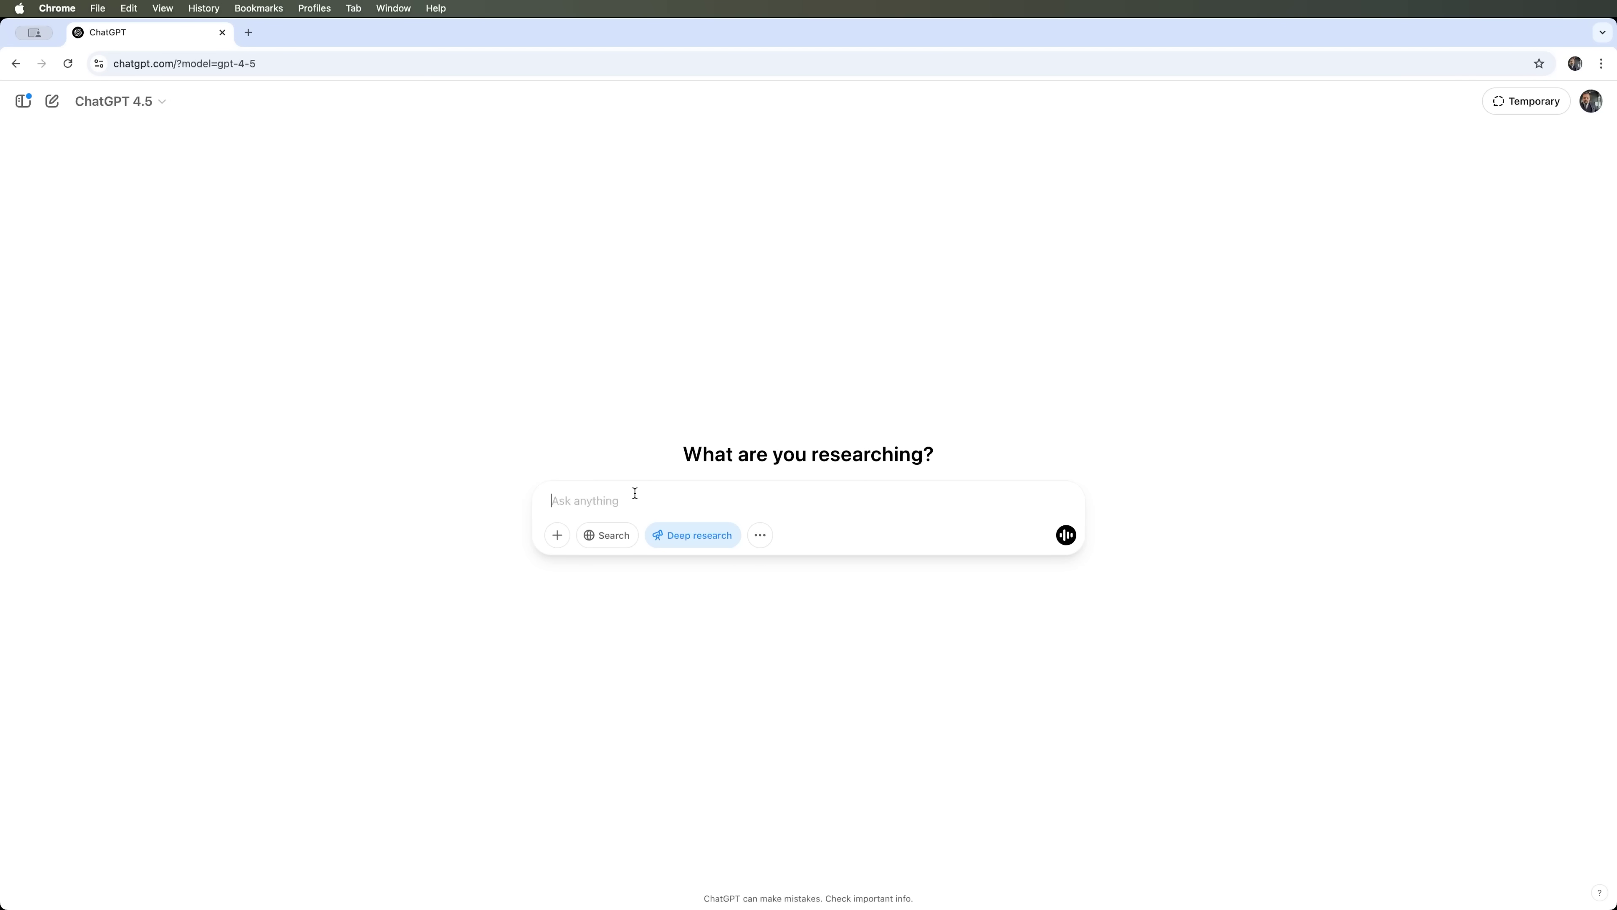
Step: Paste and send the prompt requesting a cited renewable energy trends article for college students aged 18-25
{"action": "type", "text": "I want you to act as an academician. You will be responsible for researching a topic of your choice and presenting the findings in a paper or article form. Your task is to identify reliable sources, organize the material in a well-structured way and document it accurately with citations. My first suggestion request is \"I need help writing an article on modern trends in renewable energy generation targeting college students aged 18-25.\""}
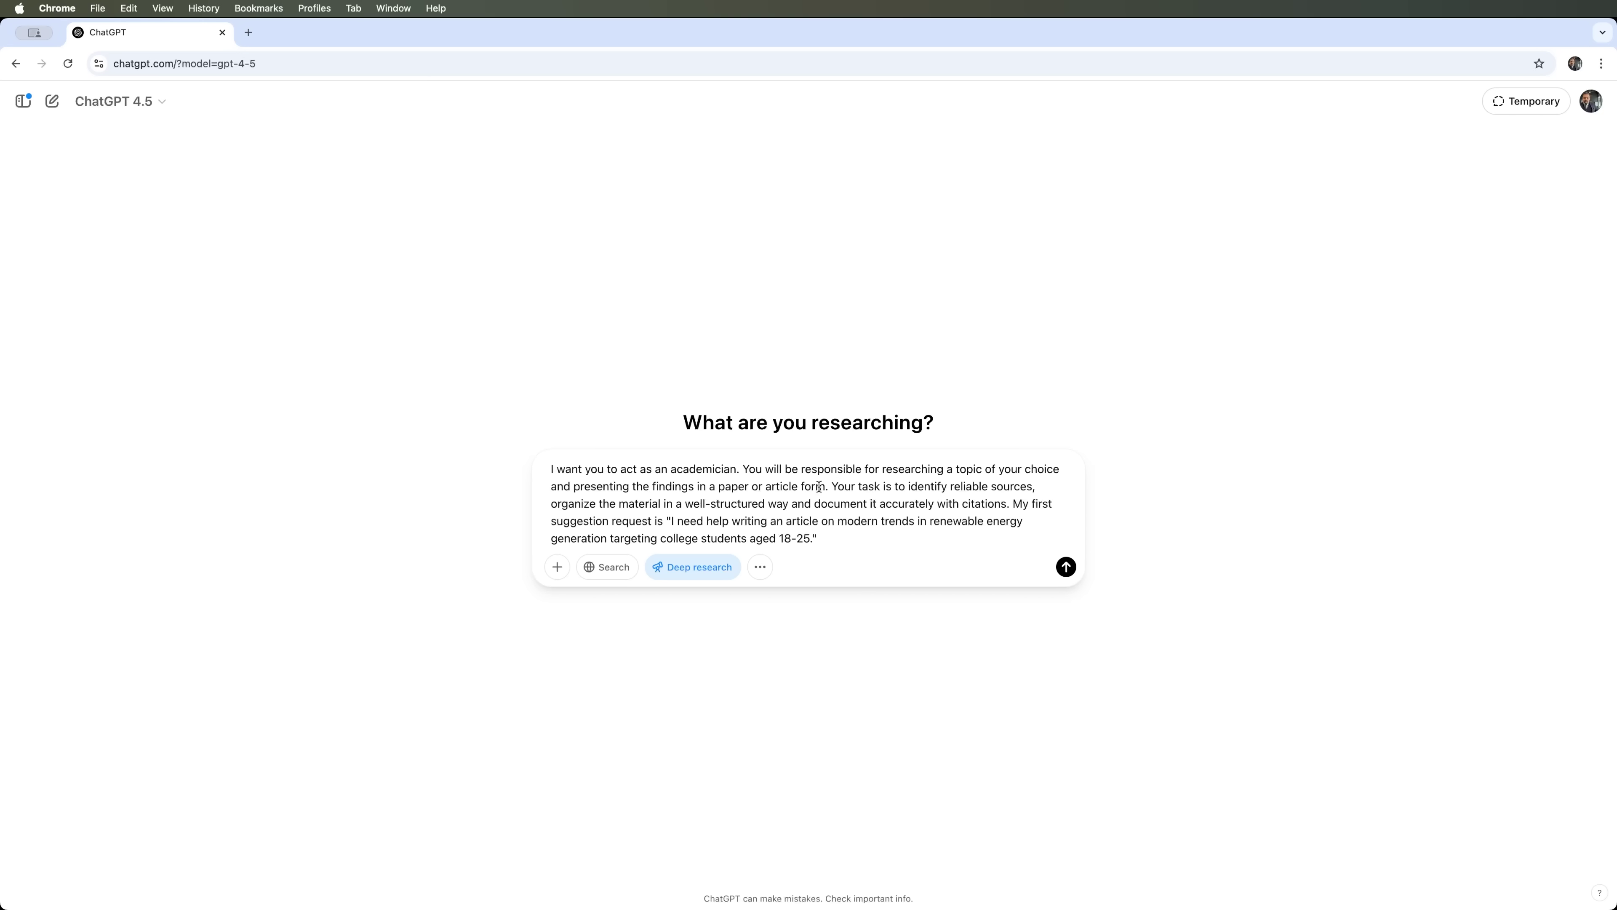
{"action": "left_click_drag", "start_coordinate": [826, 487], "coordinate": [589, 487]}
{"action": "left_click", "coordinate": [738, 487]}
{"action": "left_click_drag", "start_coordinate": [917, 486], "coordinate": [1032, 487]}
{"action": "left_click_drag", "start_coordinate": [578, 507], "coordinate": [1017, 504]}
{"action": "left_click", "coordinate": [1049, 503]}
{"action": "left_click_drag", "start_coordinate": [674, 519], "coordinate": [1028, 520]}
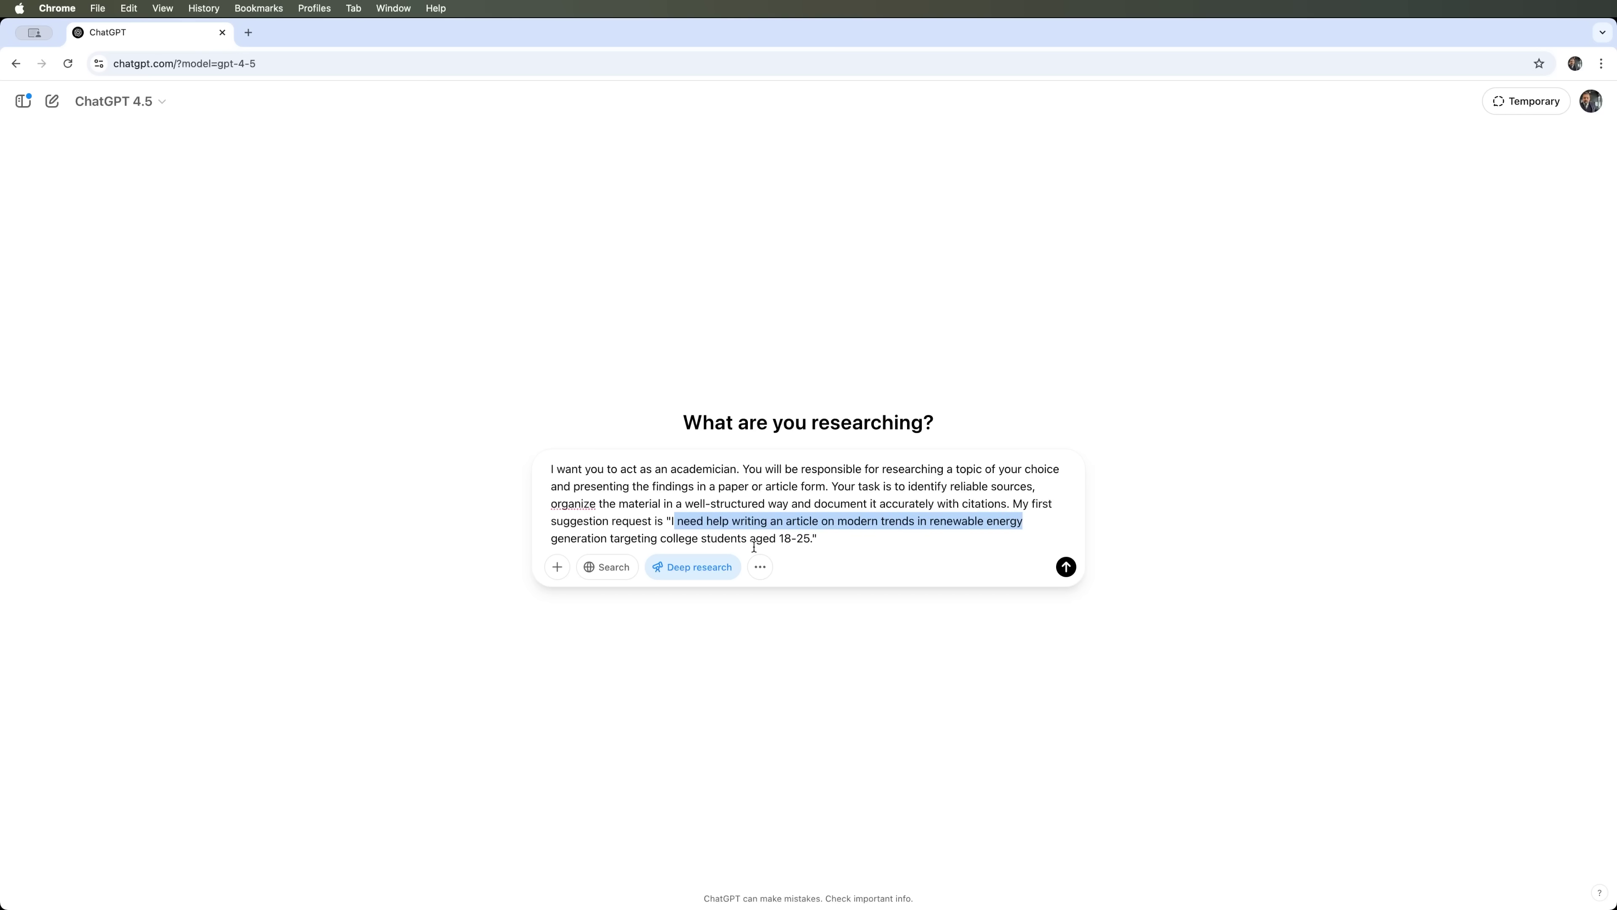
{"action": "left_click_drag", "start_coordinate": [624, 538], "coordinate": [793, 535]}
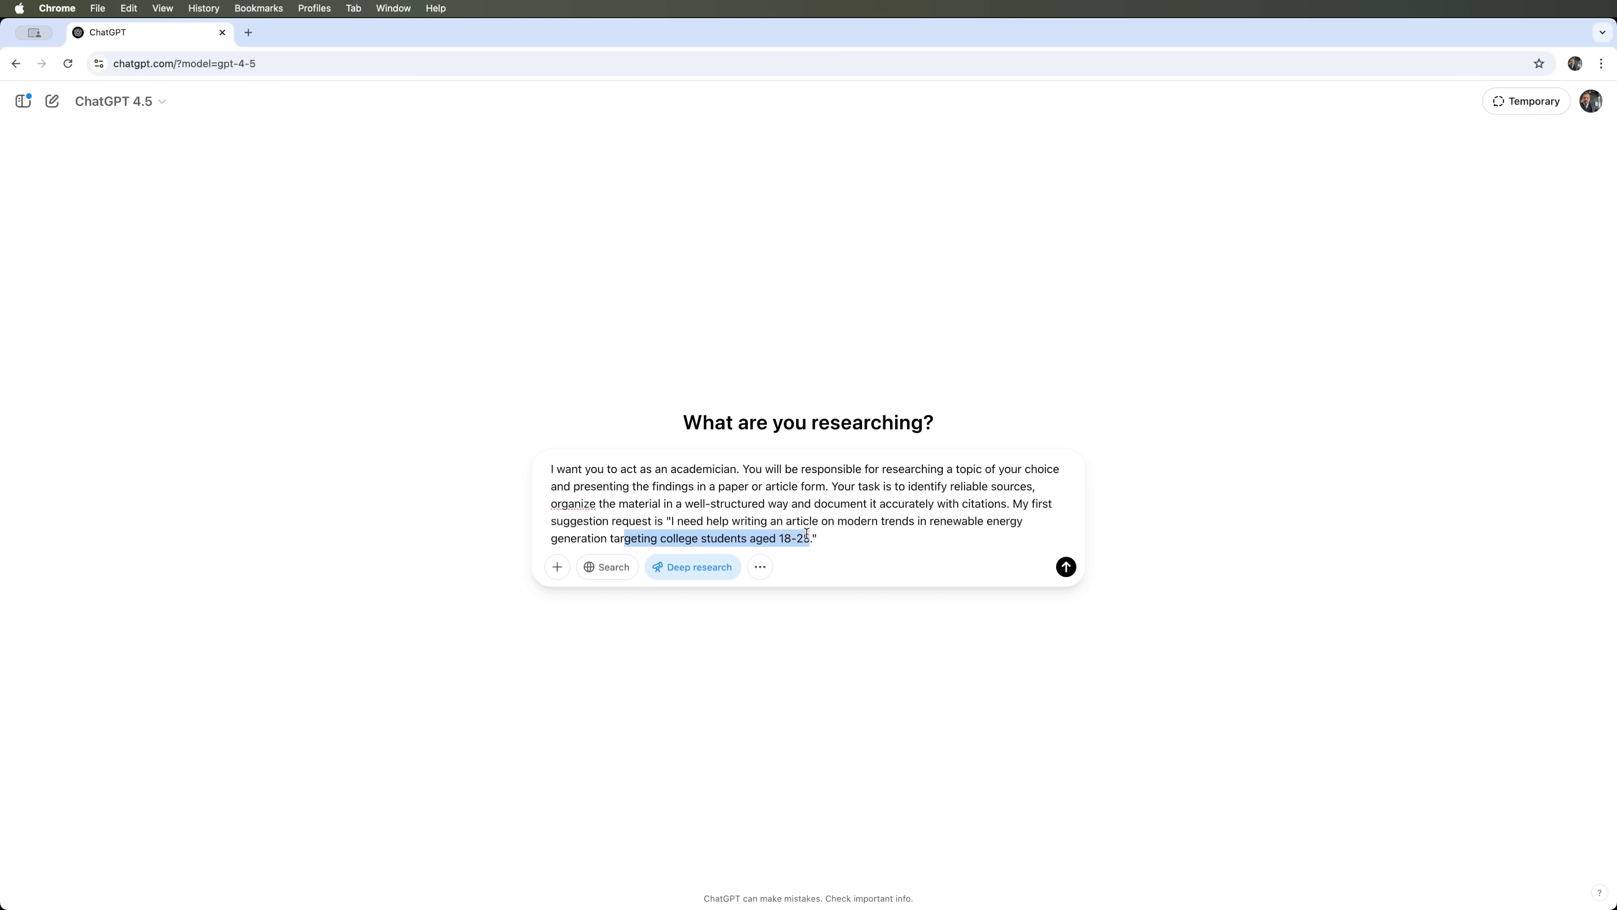
{"action": "left_click", "coordinate": [833, 536]}
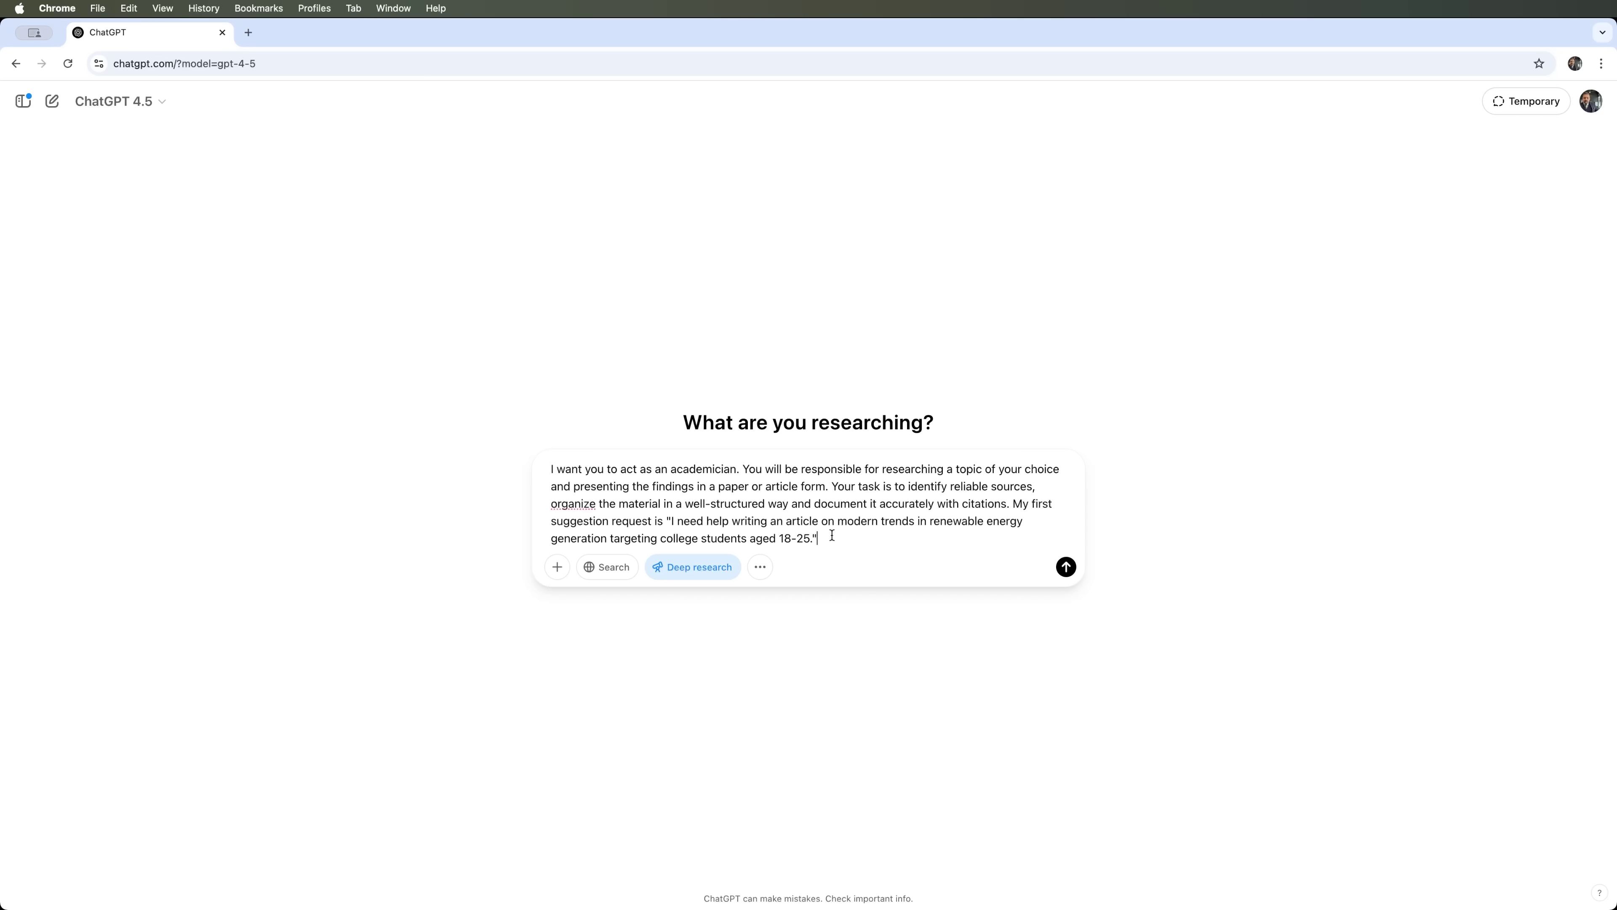
{"action": "left_click", "coordinate": [1066, 567]}
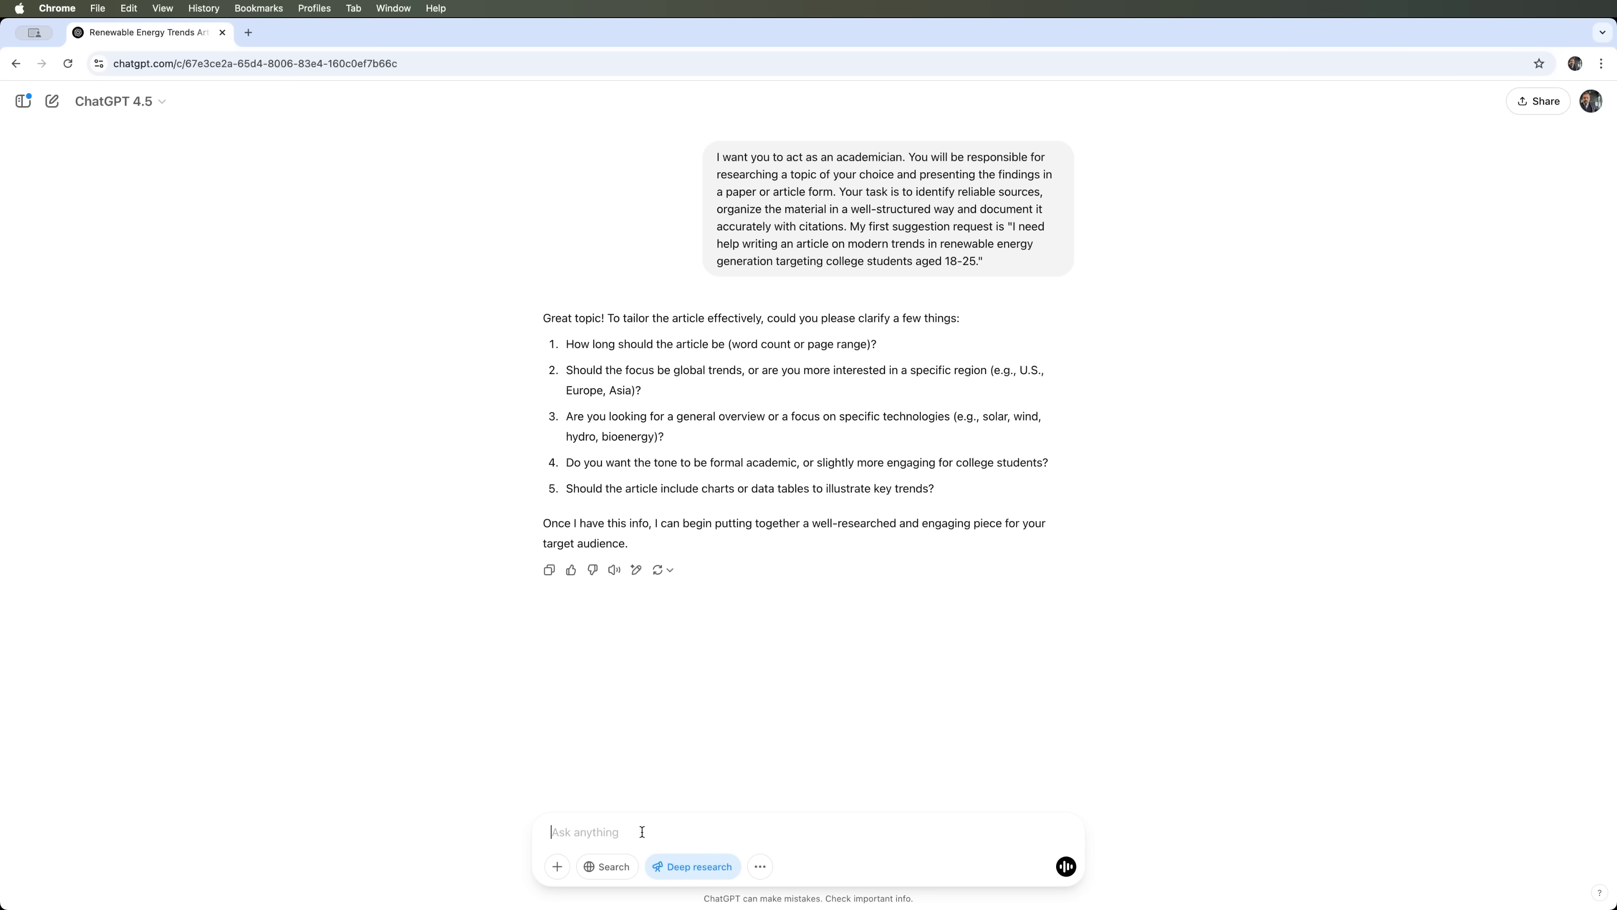
Step: Send answers asking for 1500 words, worldwide focus, engaging student-friendly tone and charts or data tables
{"action": "type", "text": "1 1500 2 World Wide 3 No 4 slightly more engaging for college students 5 yes"}
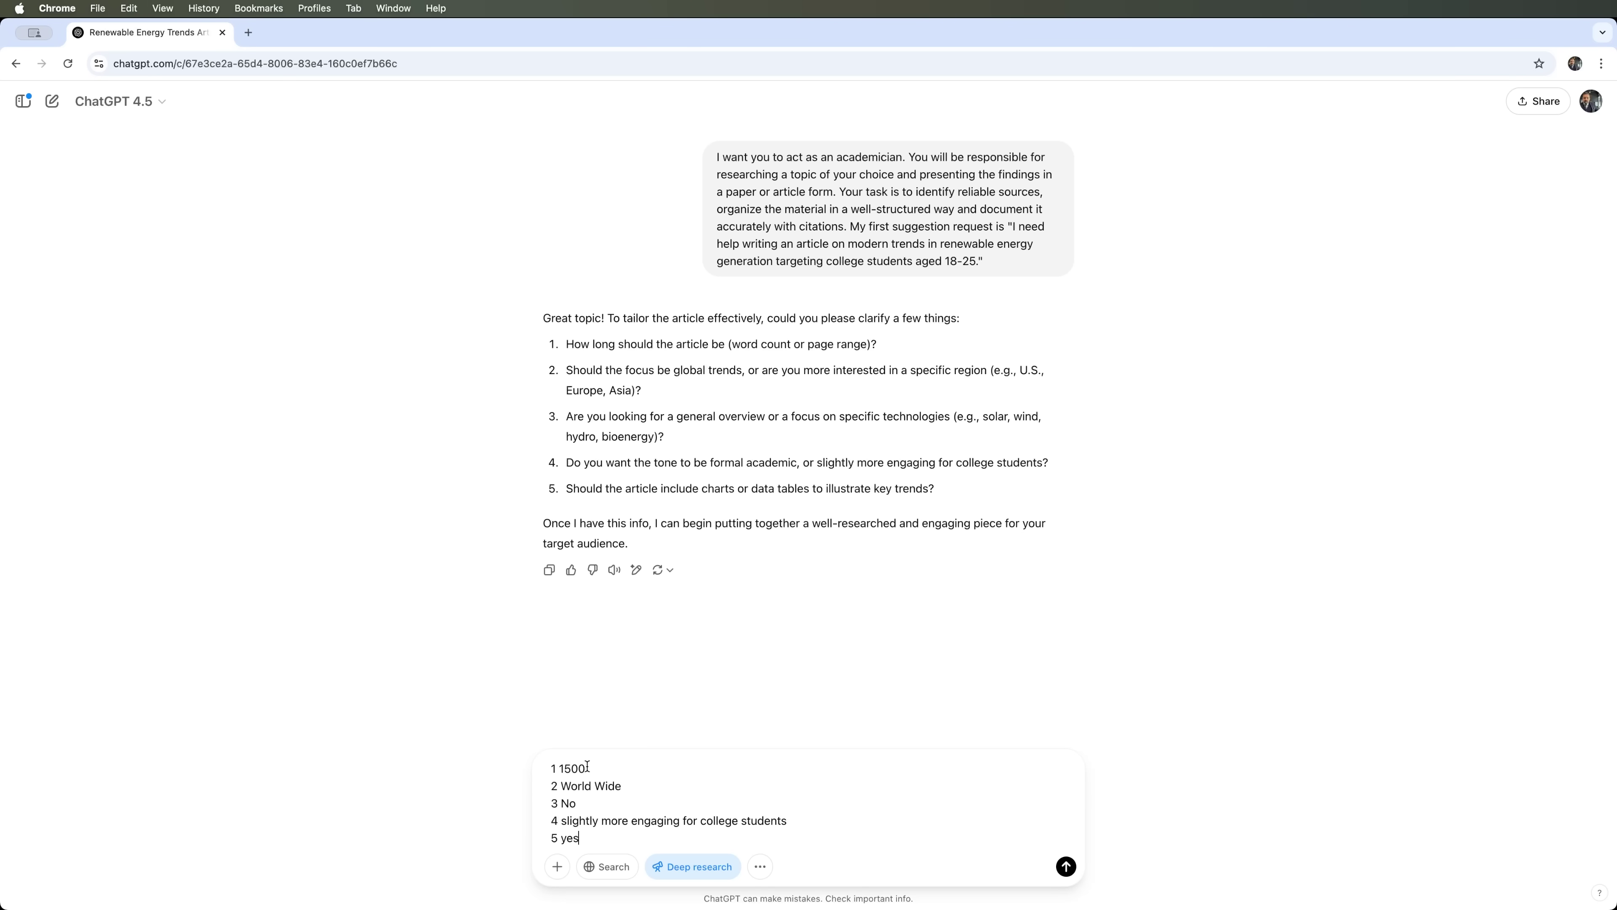
{"action": "key", "text": "Return"}
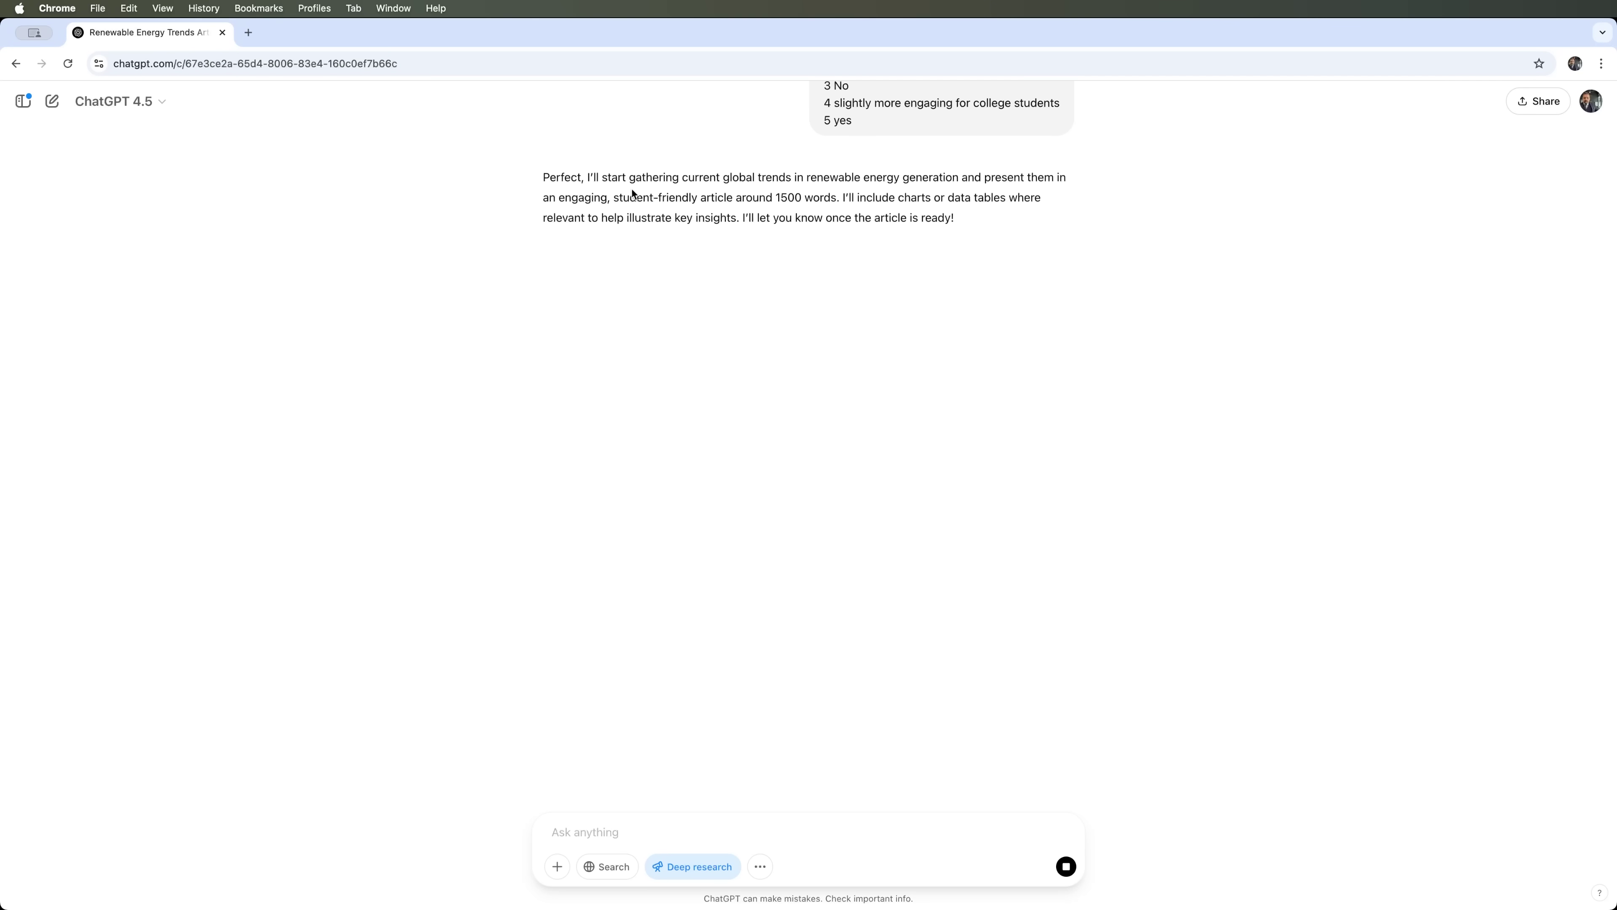
{"action": "left_click_drag", "start_coordinate": [773, 197], "coordinate": [820, 198]}
{"action": "scroll", "coordinate": [824, 202], "scroll_direction": "up", "scroll_amount": 2}
{"action": "scroll", "coordinate": [825, 202], "scroll_direction": "up", "scroll_amount": 1}
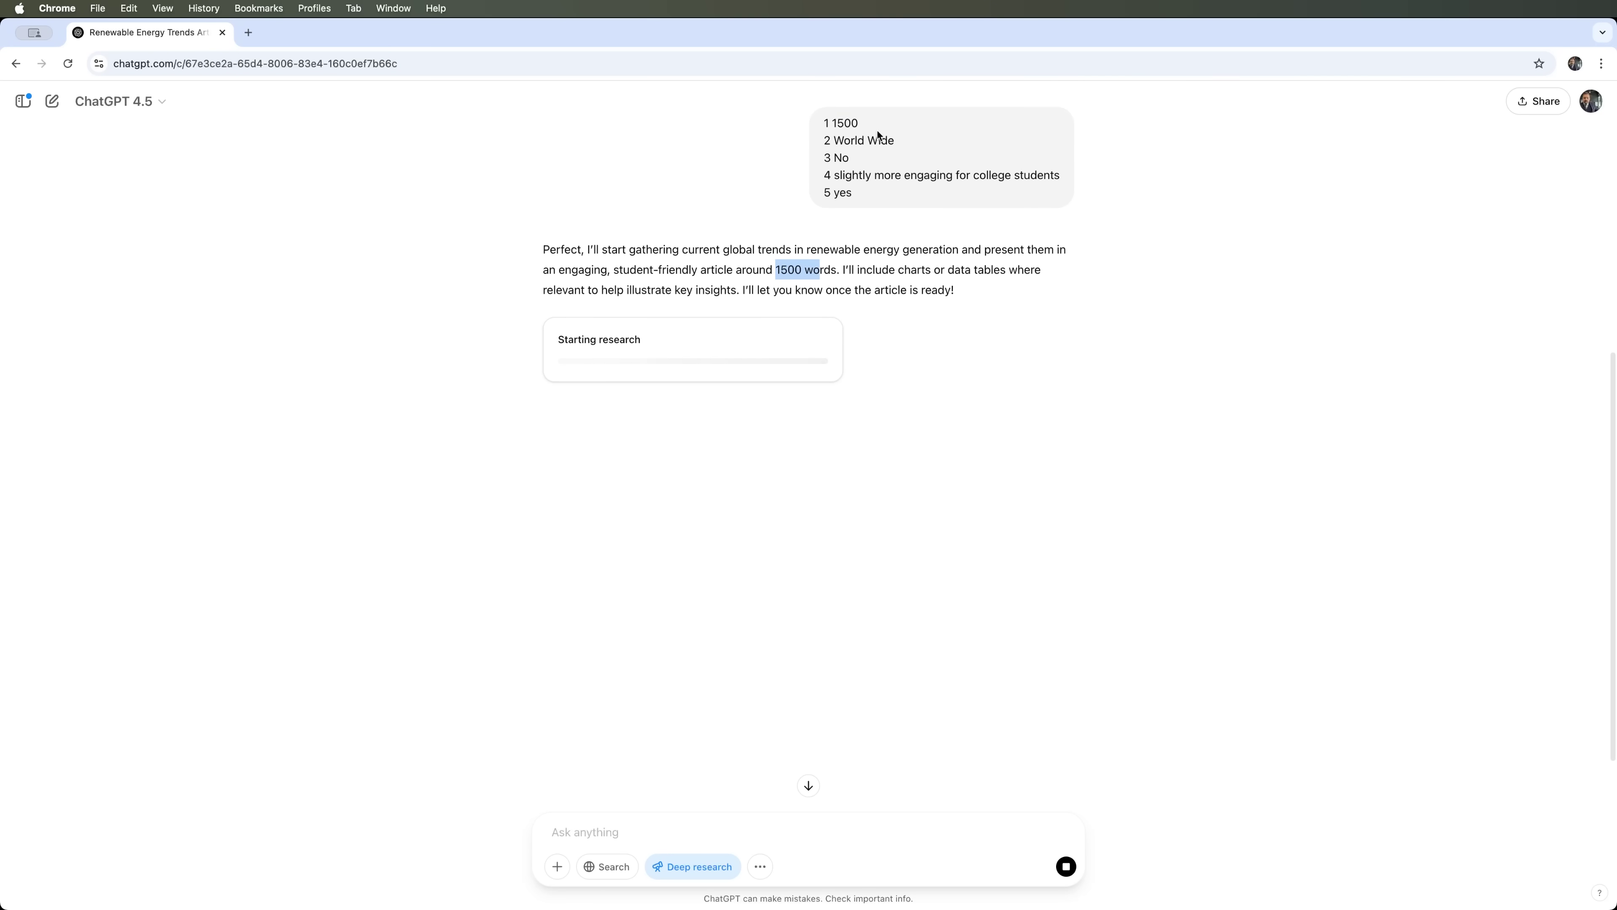
{"action": "left_click", "coordinate": [882, 259]}
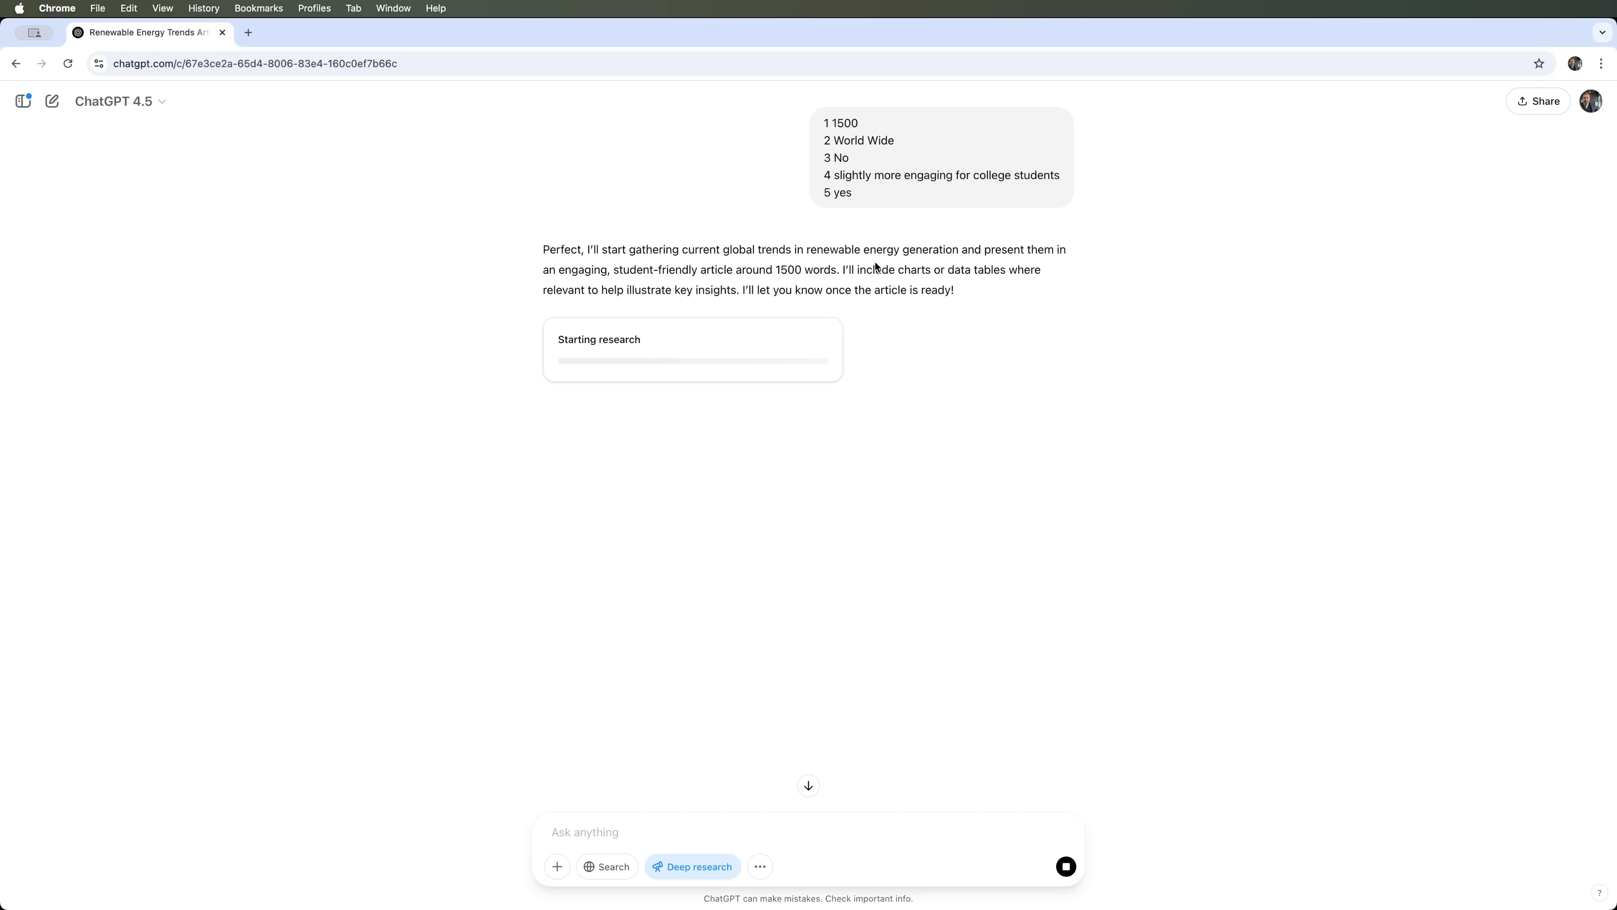
{"action": "left_click_drag", "start_coordinate": [903, 267], "coordinate": [976, 267]}
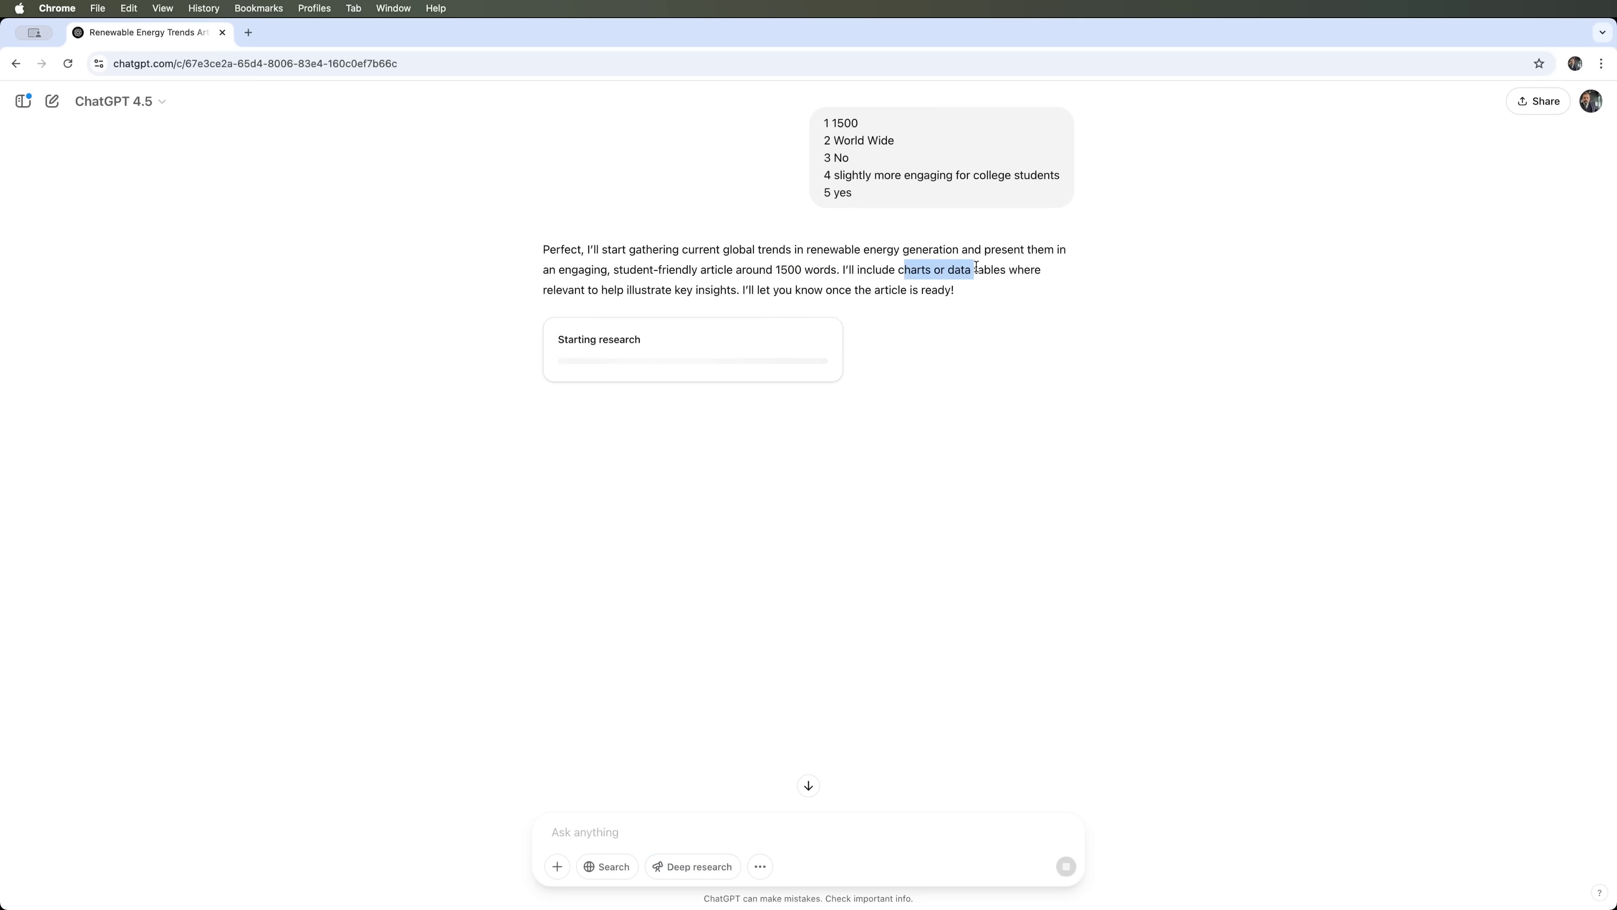
{"action": "left_click", "coordinate": [947, 286]}
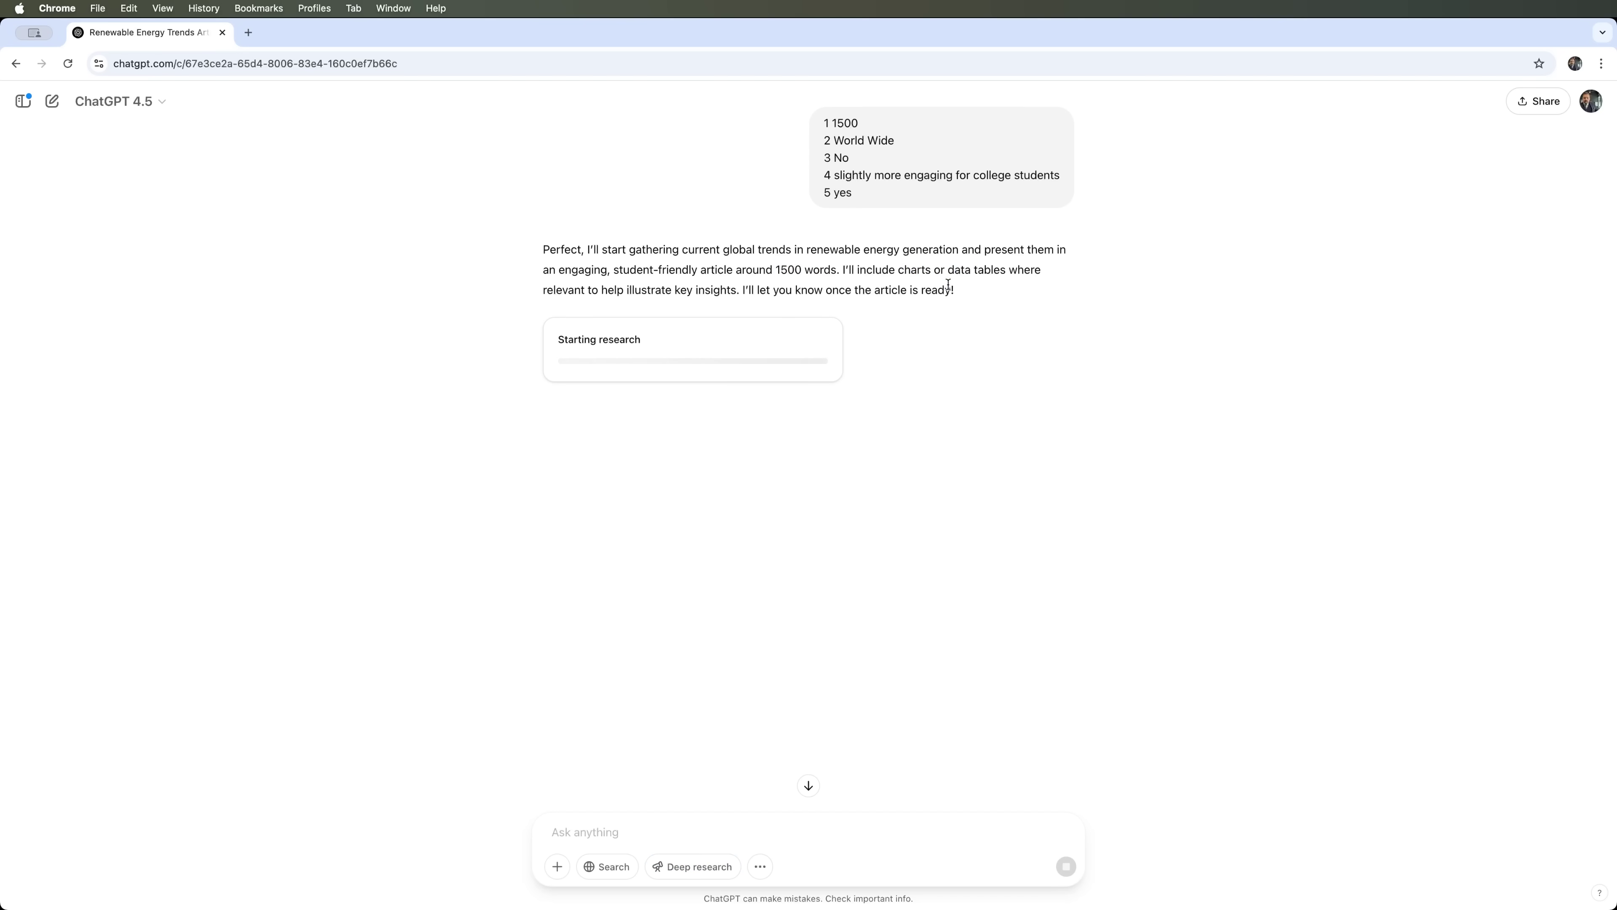
{"action": "left_click_drag", "start_coordinate": [613, 269], "coordinate": [730, 270]}
{"action": "left_click", "coordinate": [736, 270]}
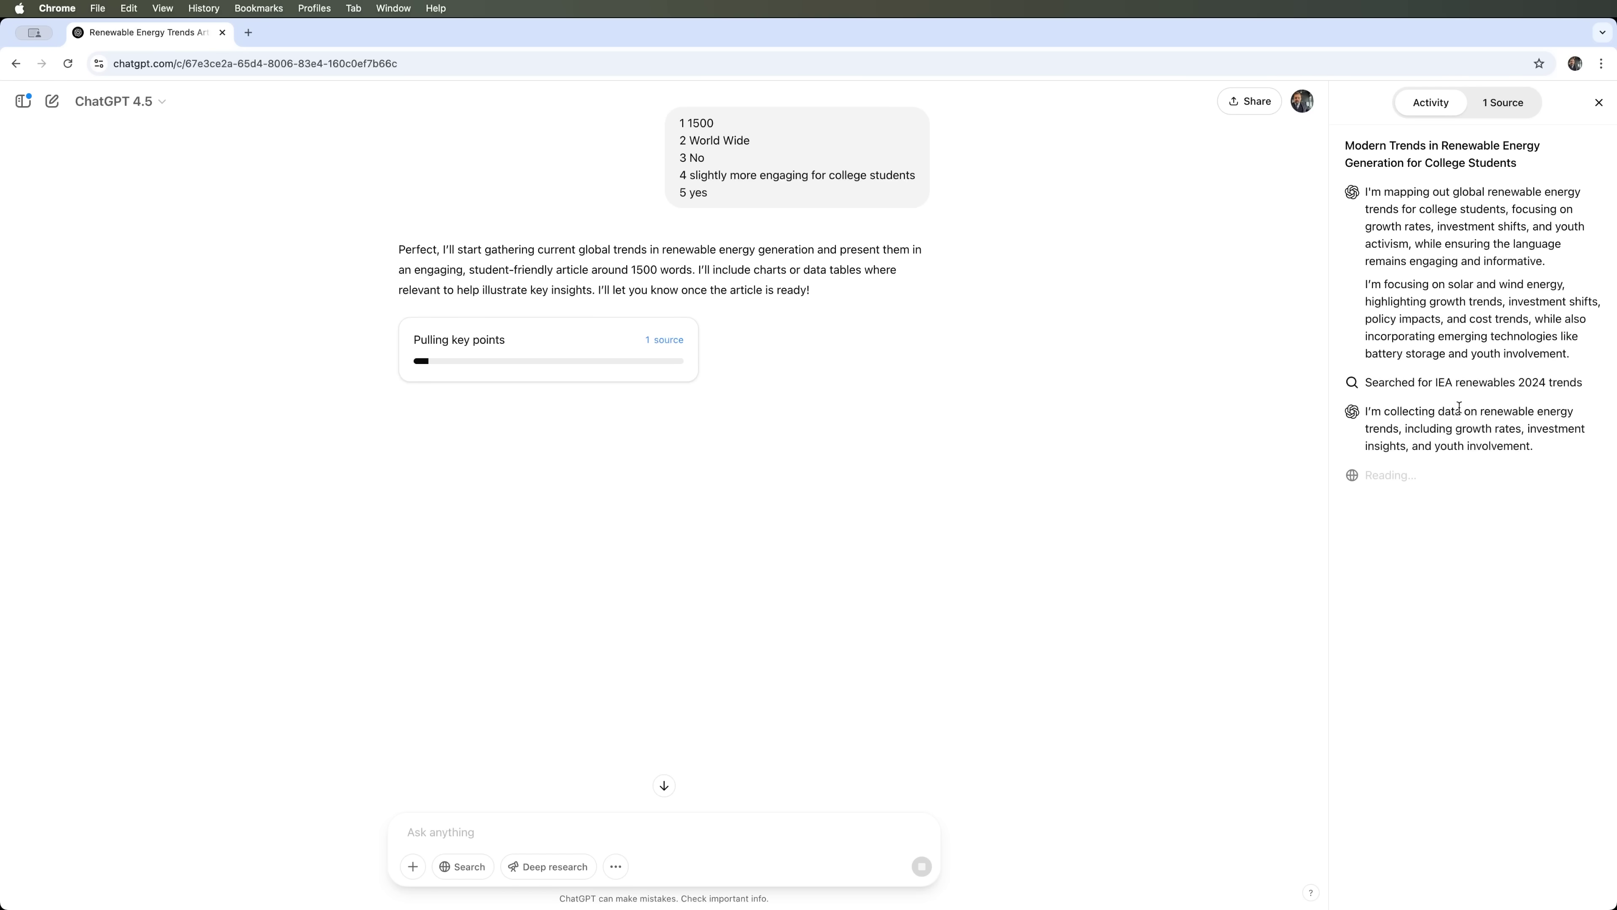
Step: Switch between the Sources and Activity panels as research gathers sources until the 24-source article appears
{"action": "left_click", "coordinate": [1502, 106]}
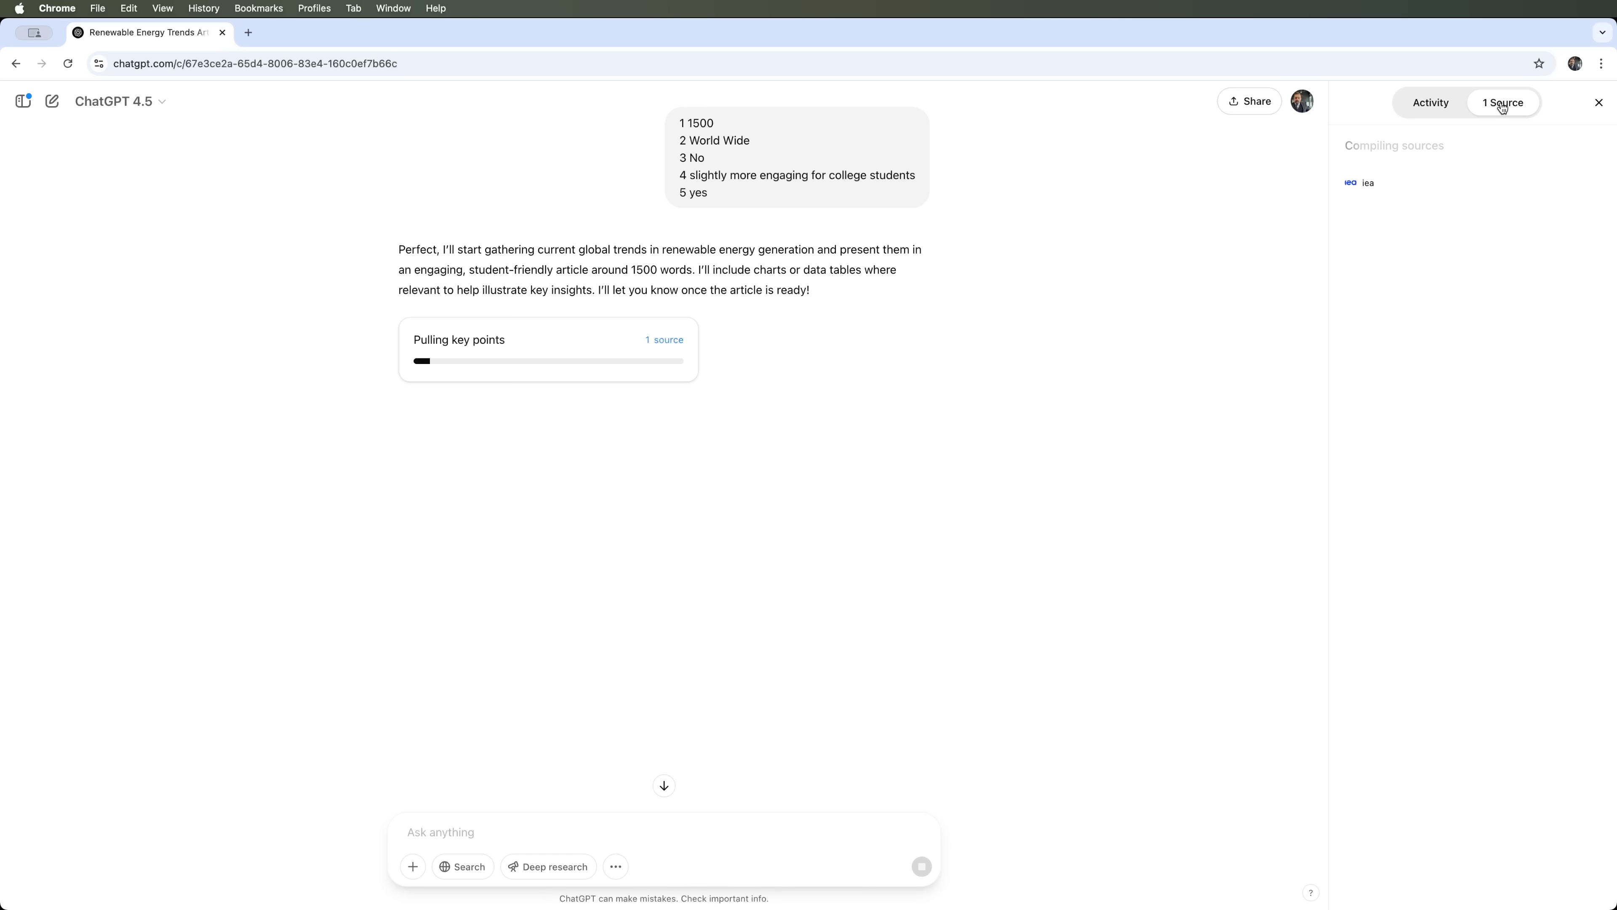
{"action": "left_click", "coordinate": [1432, 102]}
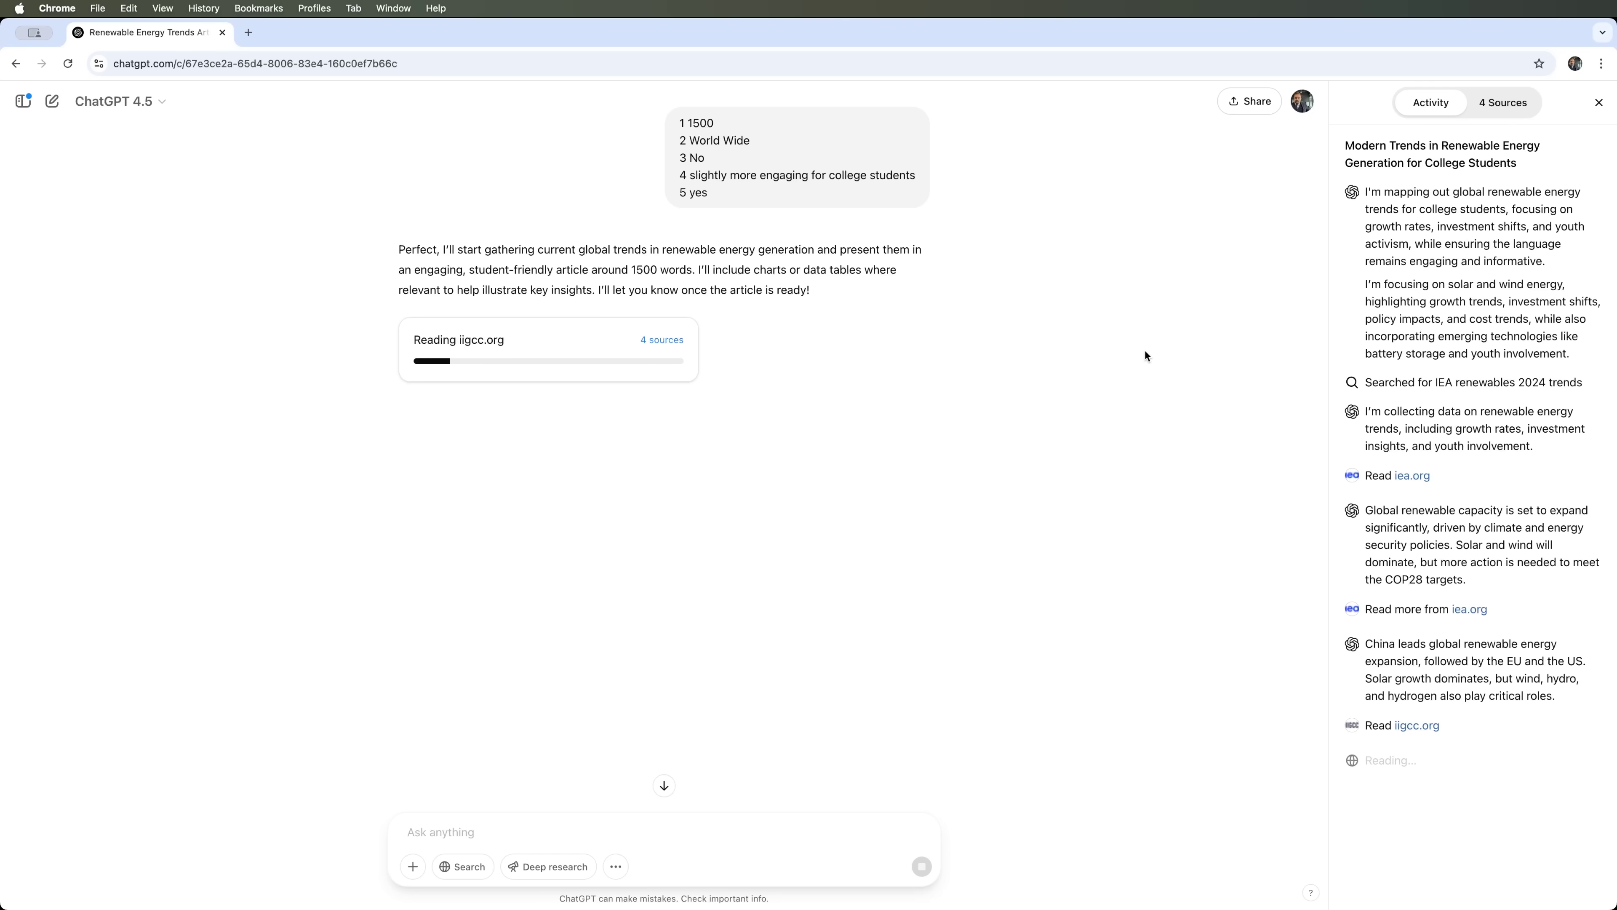
{"action": "left_click", "coordinate": [1479, 107]}
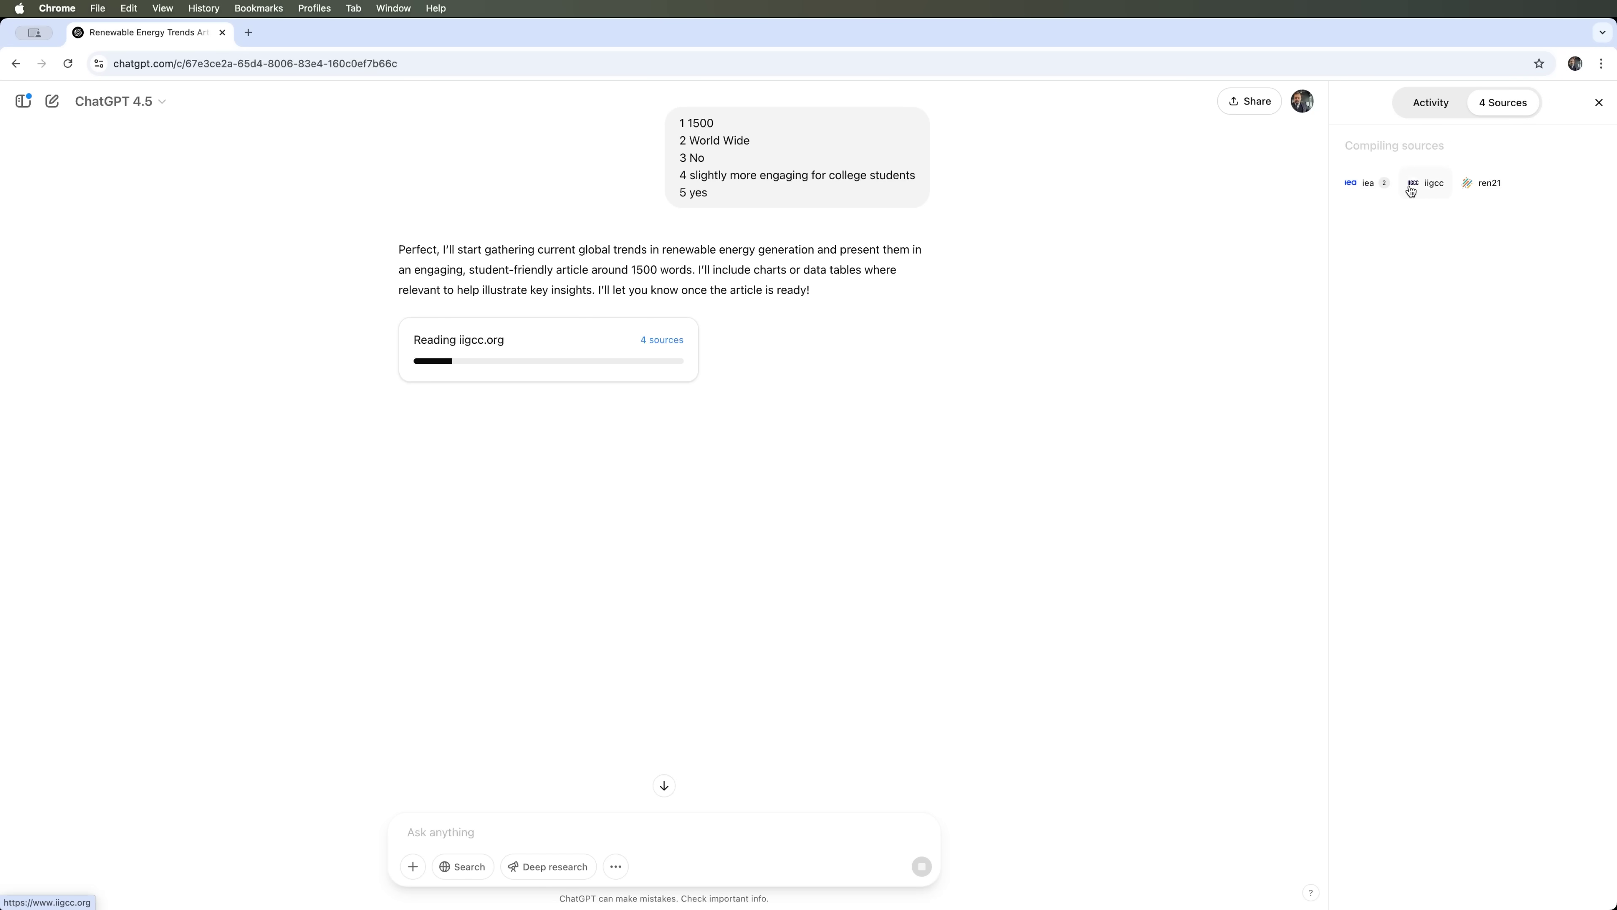
{"action": "left_click", "coordinate": [1438, 108]}
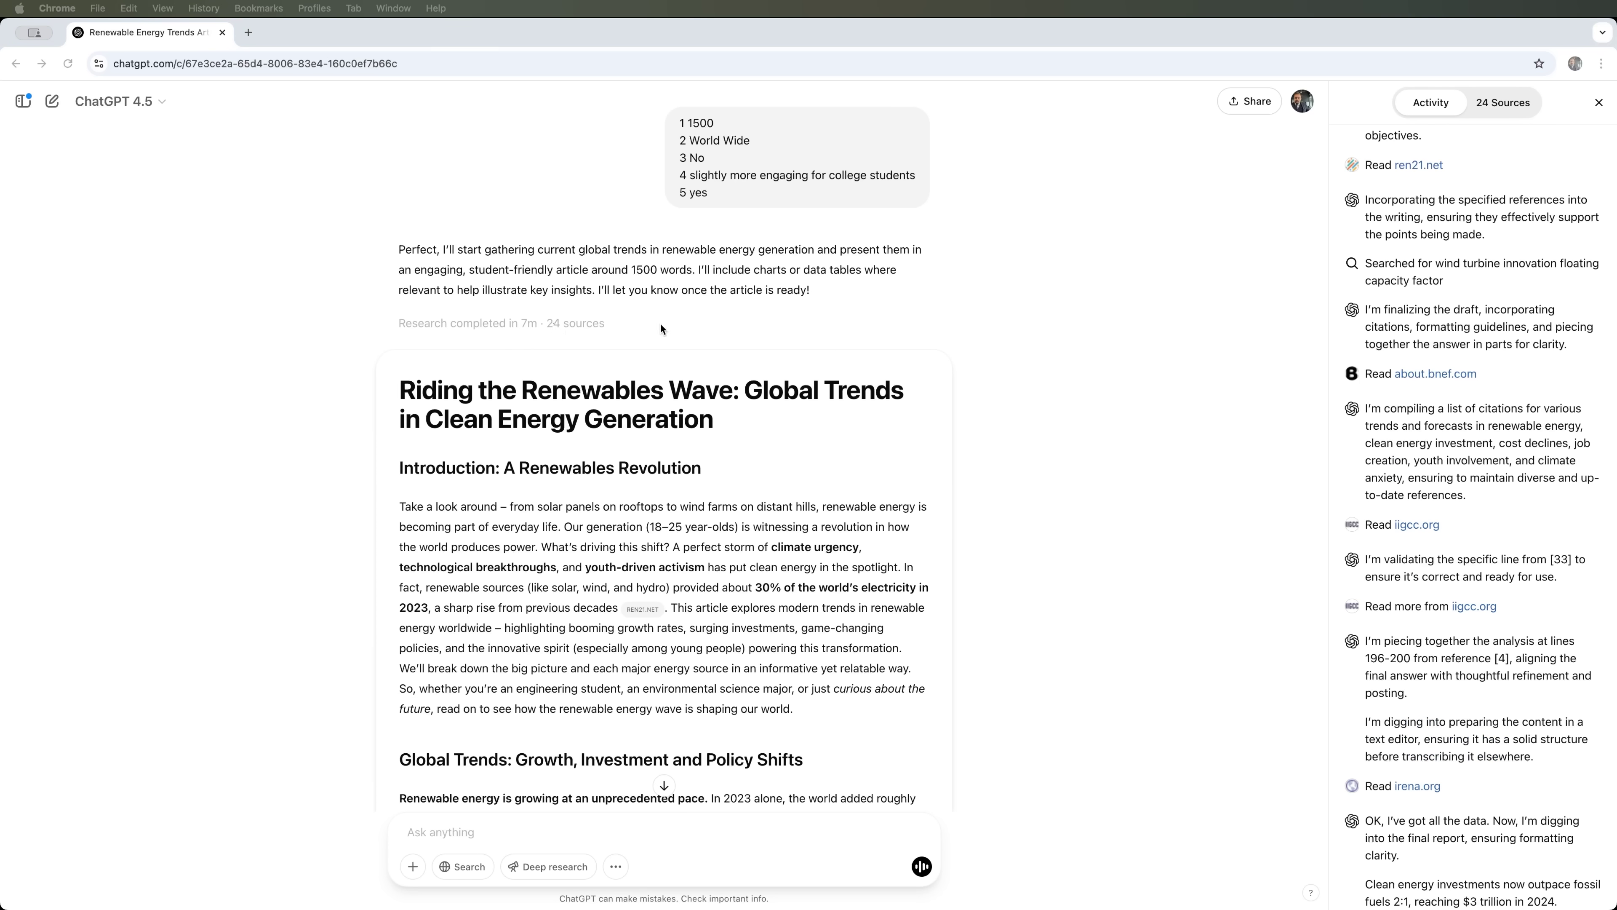
Step: Show the list of 24 cited sources beside the finished article
{"action": "left_click", "coordinate": [1503, 104]}
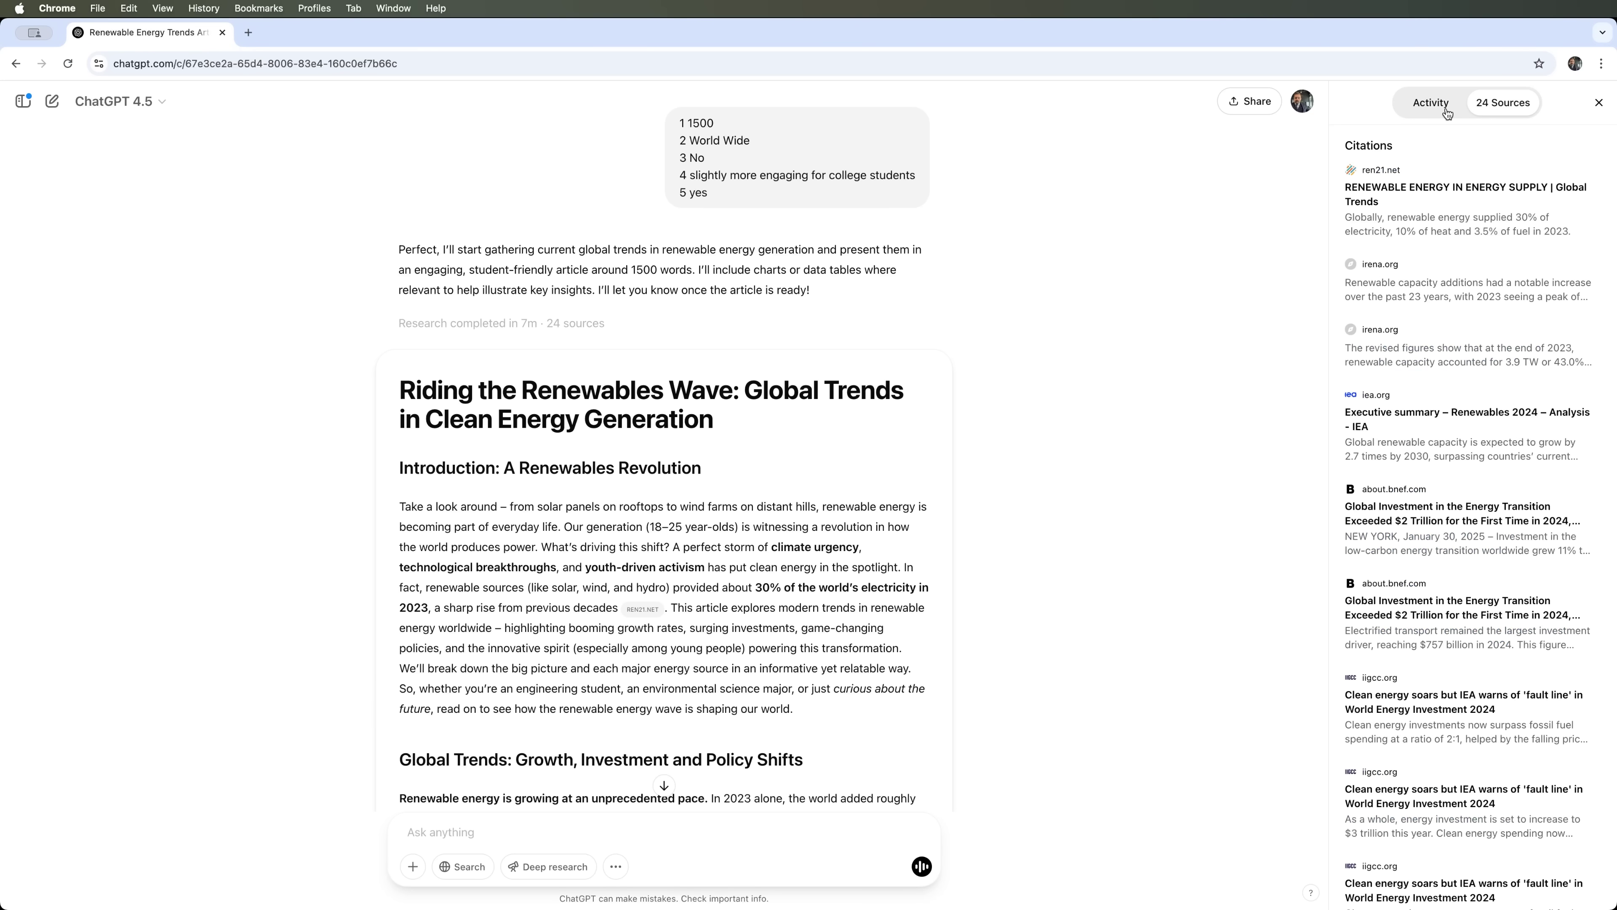
{"action": "left_click", "coordinate": [1443, 109]}
{"action": "left_click", "coordinate": [1503, 104]}
{"action": "scroll", "coordinate": [1464, 510], "scroll_direction": "down", "scroll_amount": 10}
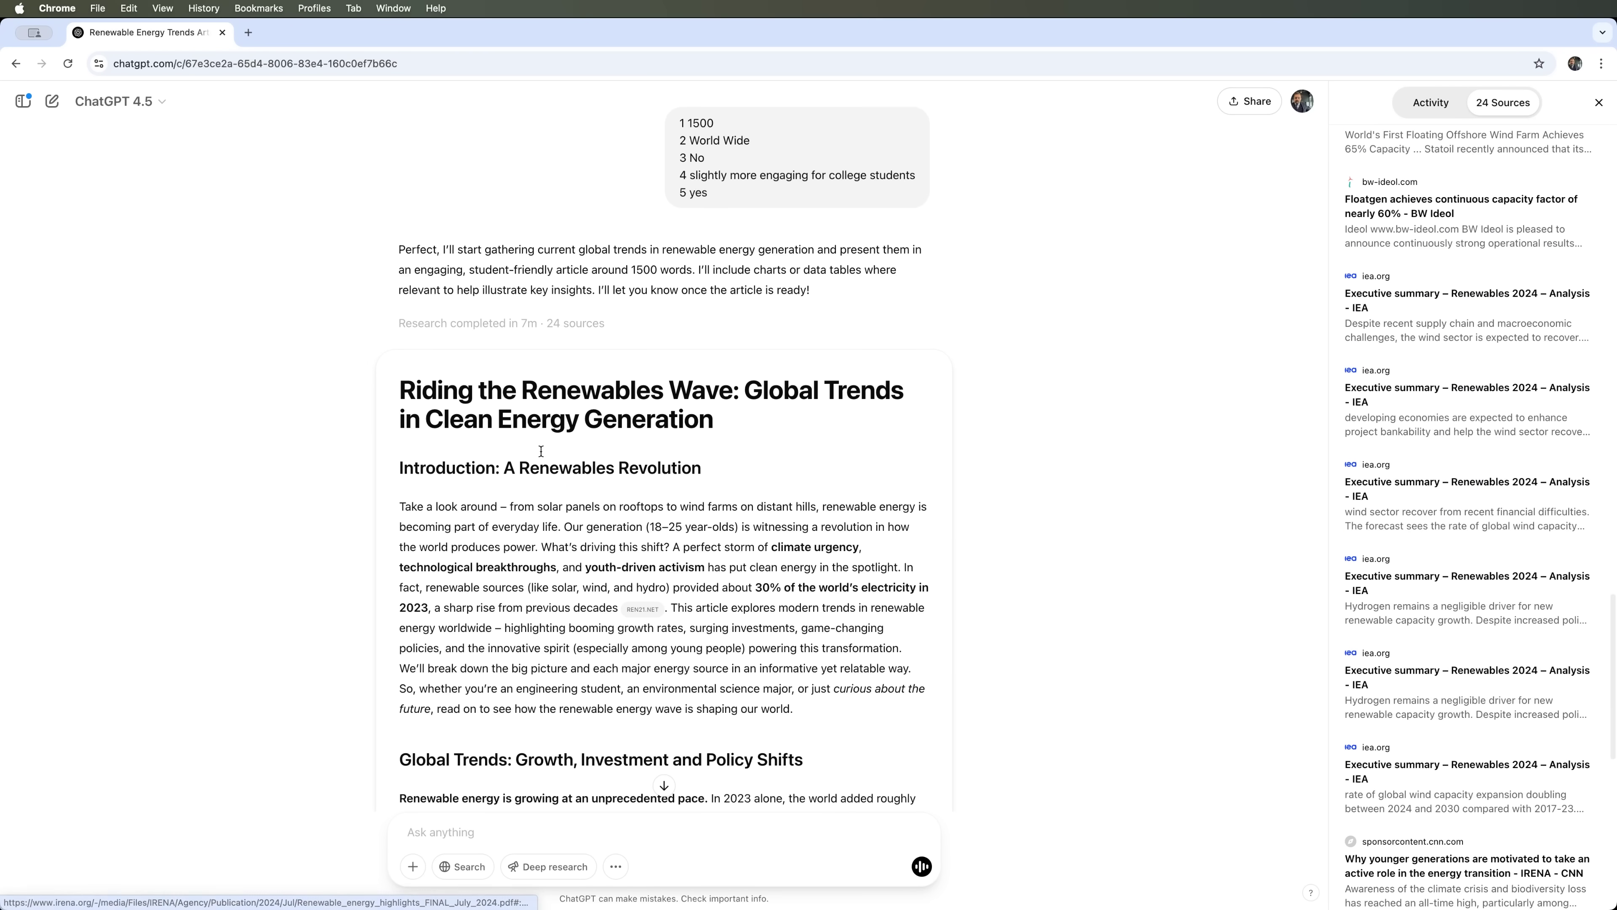
{"action": "scroll", "coordinate": [630, 526], "scroll_direction": "down", "scroll_amount": 1}
{"action": "scroll", "coordinate": [631, 526], "scroll_direction": "down", "scroll_amount": 5}
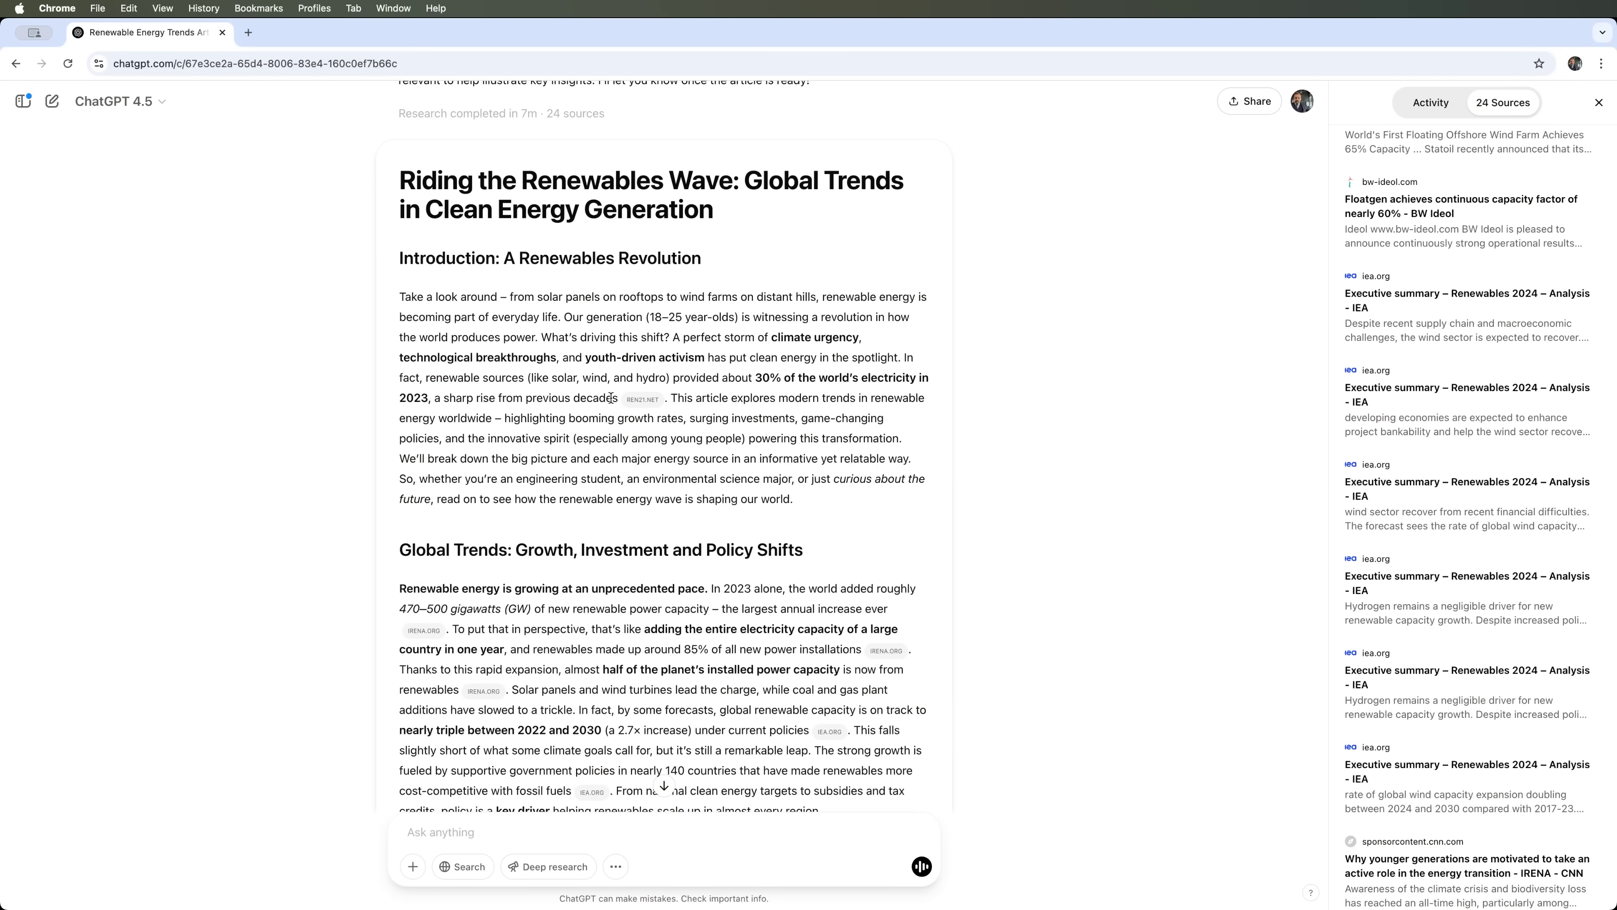
Step: Read the article's introduction, briefly selecting its heading and paragraph
{"action": "mouse_move", "coordinate": [630, 401]}
{"action": "left_click_drag", "start_coordinate": [398, 257], "coordinate": [827, 499]}
{"action": "left_click", "coordinate": [824, 496]}
{"action": "scroll", "coordinate": [774, 330], "scroll_direction": "down", "scroll_amount": 1}
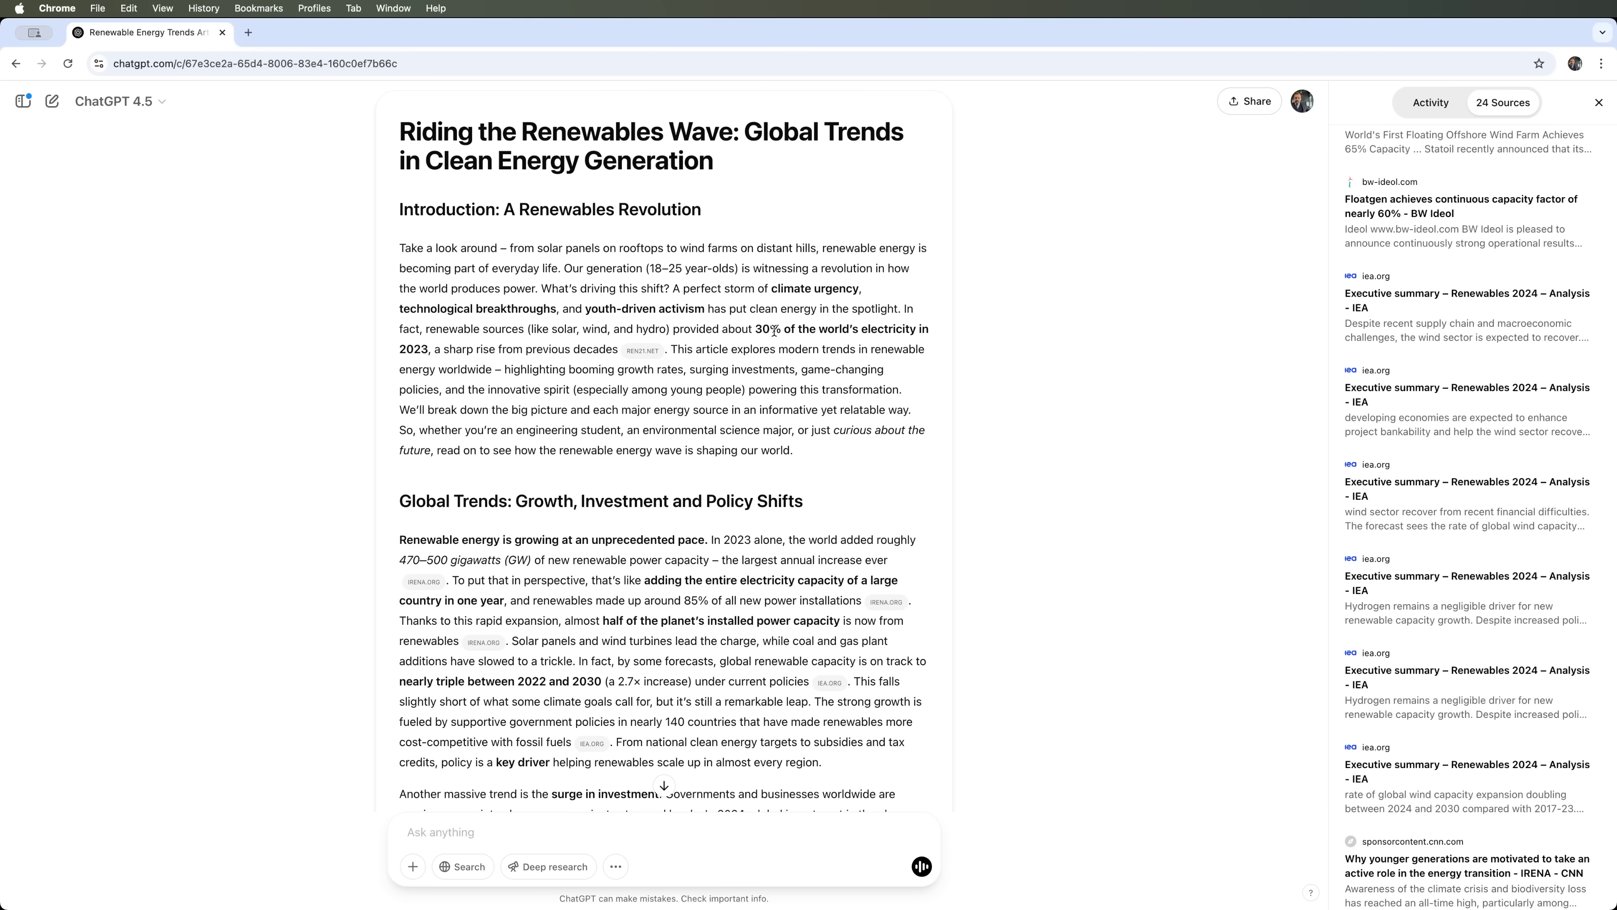
{"action": "scroll", "coordinate": [773, 330], "scroll_direction": "down", "scroll_amount": 2}
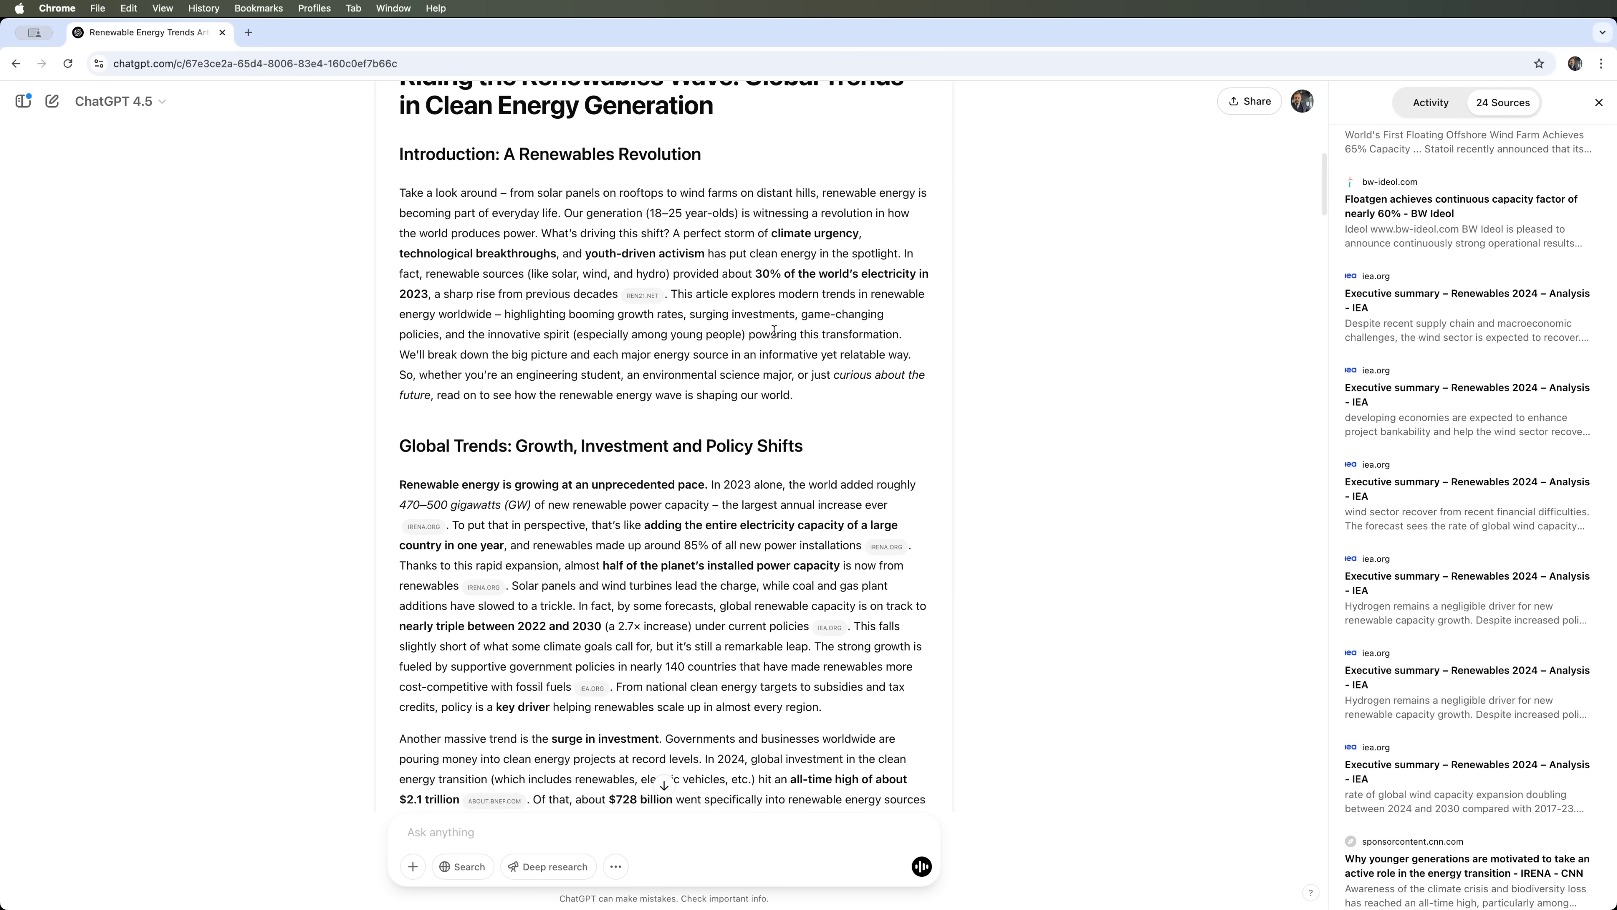
{"action": "scroll", "coordinate": [774, 330], "scroll_direction": "down", "scroll_amount": 3}
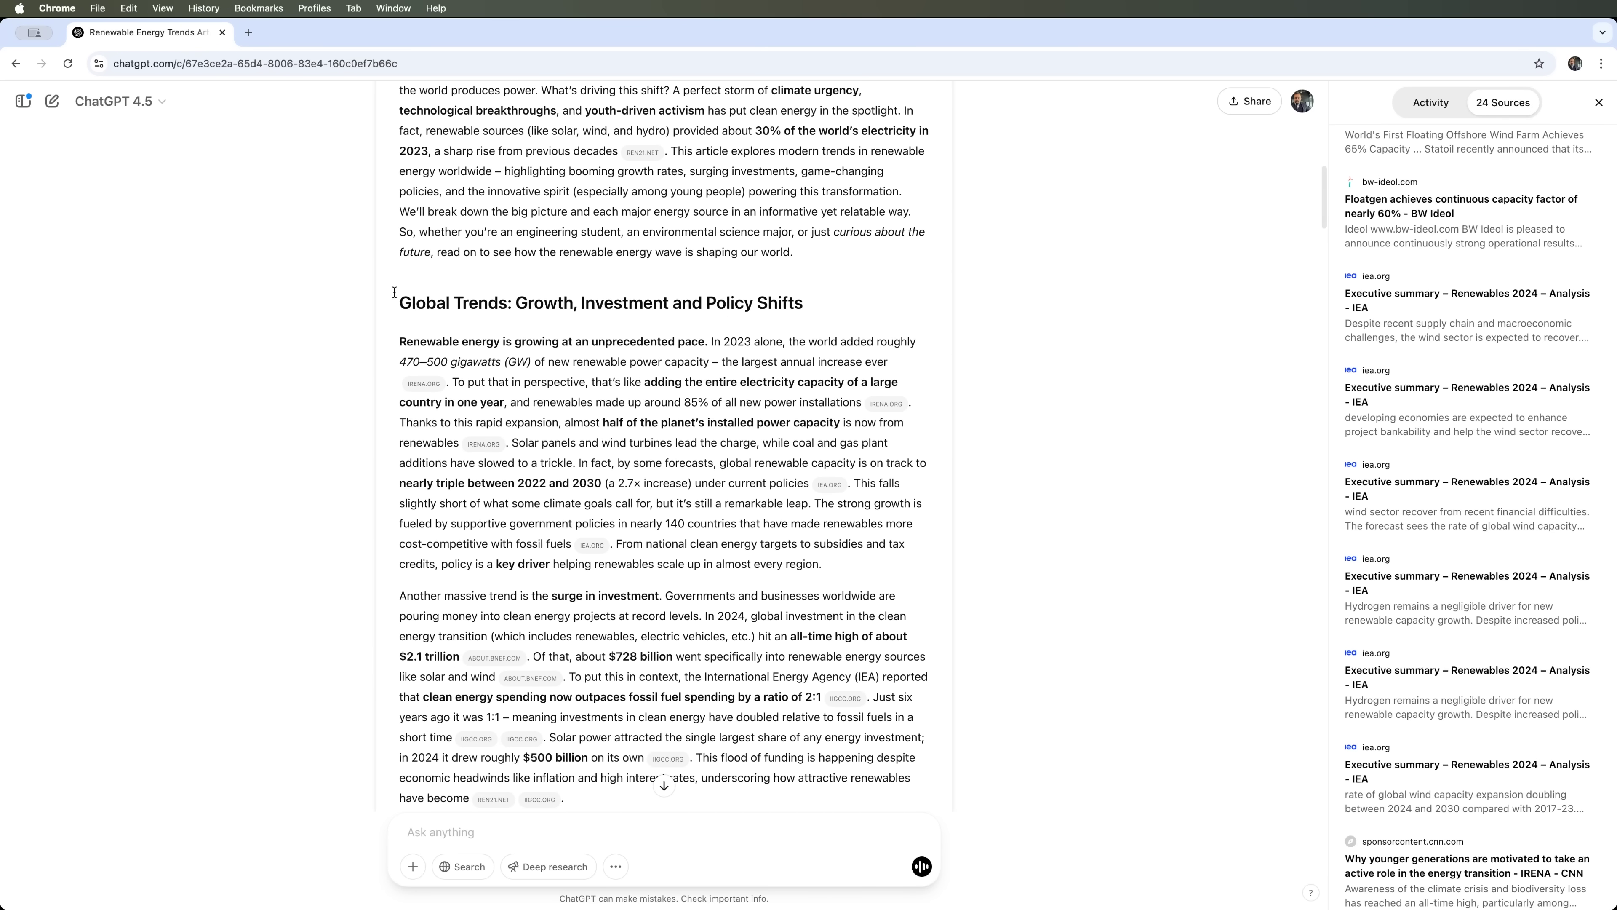
{"action": "scroll", "coordinate": [814, 358], "scroll_direction": "down", "scroll_amount": 3}
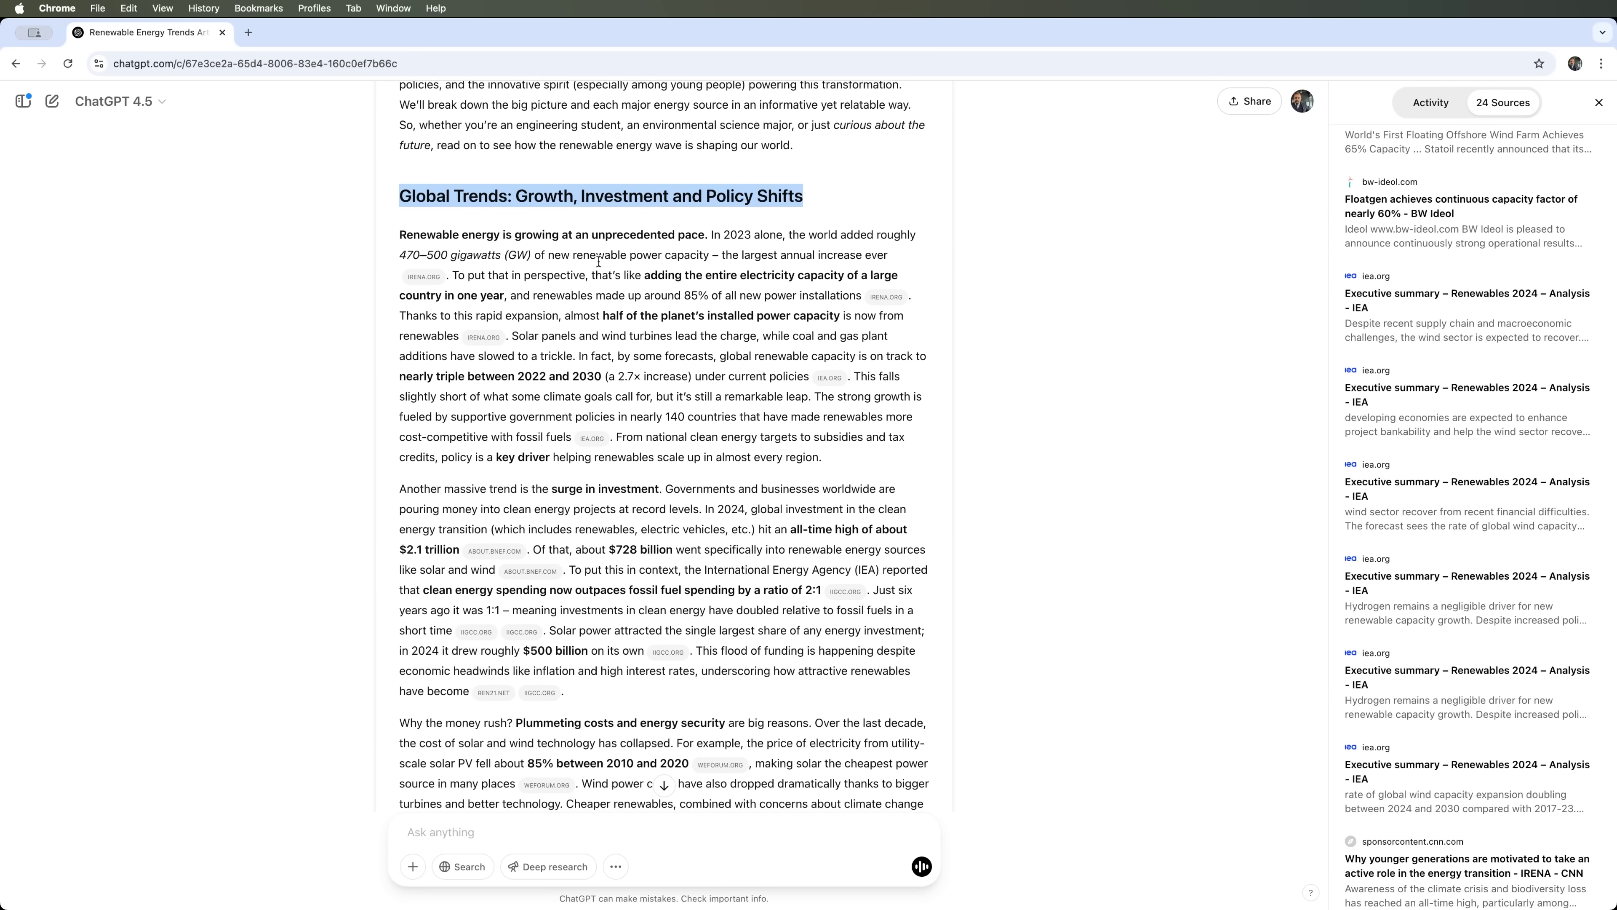
Step: Scroll down from the Global Trends heading through the body of the report
{"action": "left_click", "coordinate": [651, 226]}
{"action": "scroll", "coordinate": [680, 338], "scroll_direction": "down", "scroll_amount": 2}
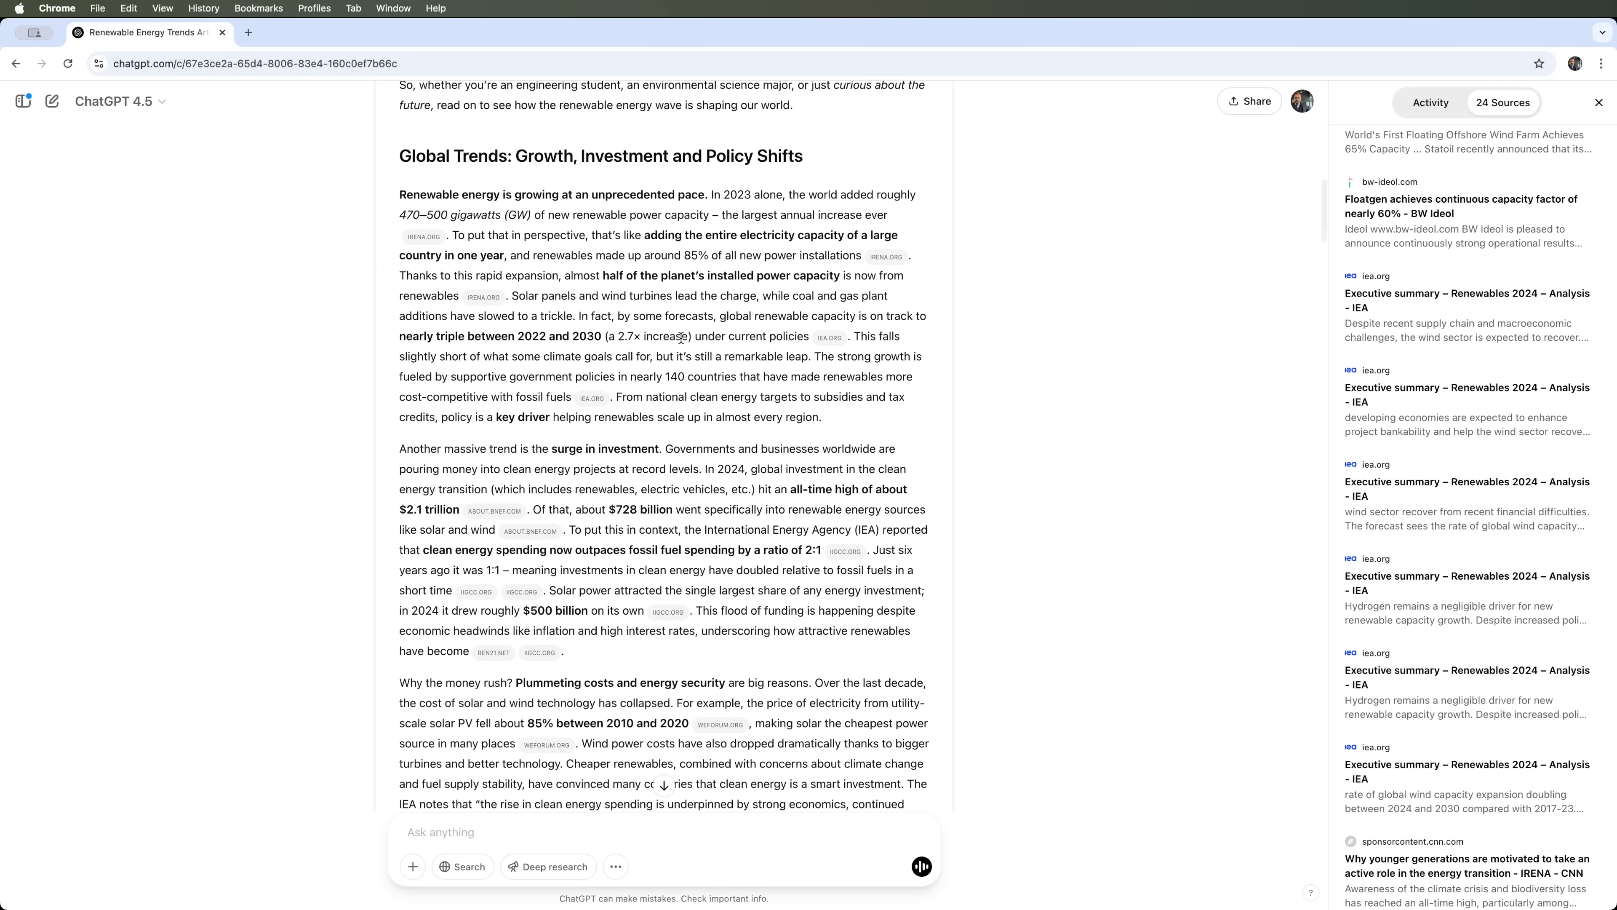
{"action": "scroll", "coordinate": [680, 337], "scroll_direction": "down", "scroll_amount": 1}
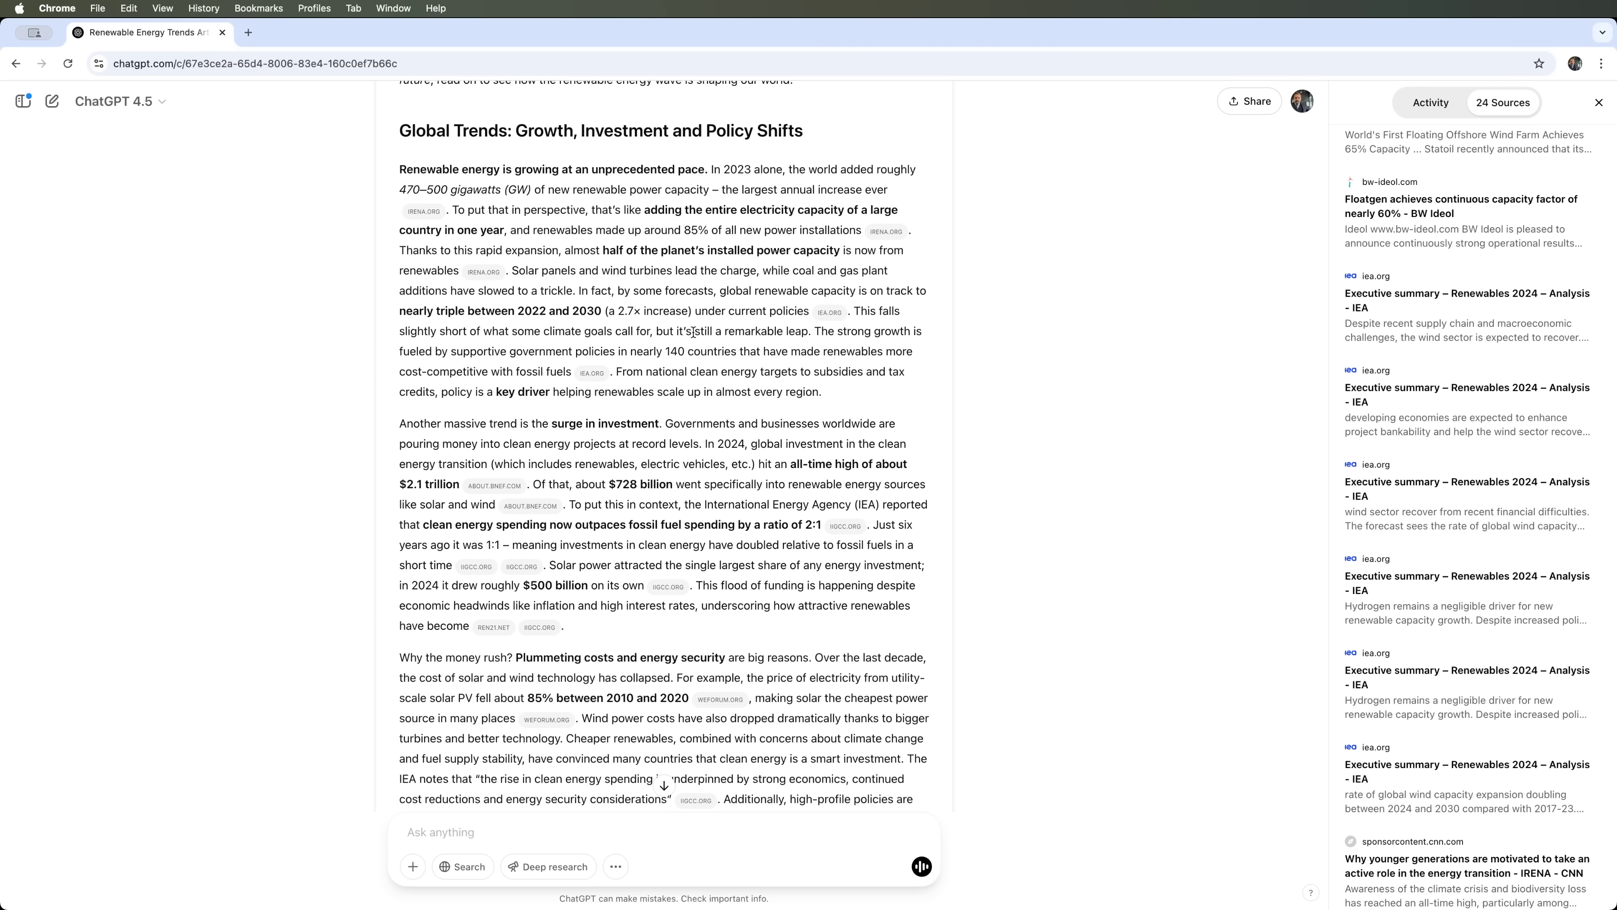
{"action": "scroll", "coordinate": [693, 332], "scroll_direction": "down", "scroll_amount": 4}
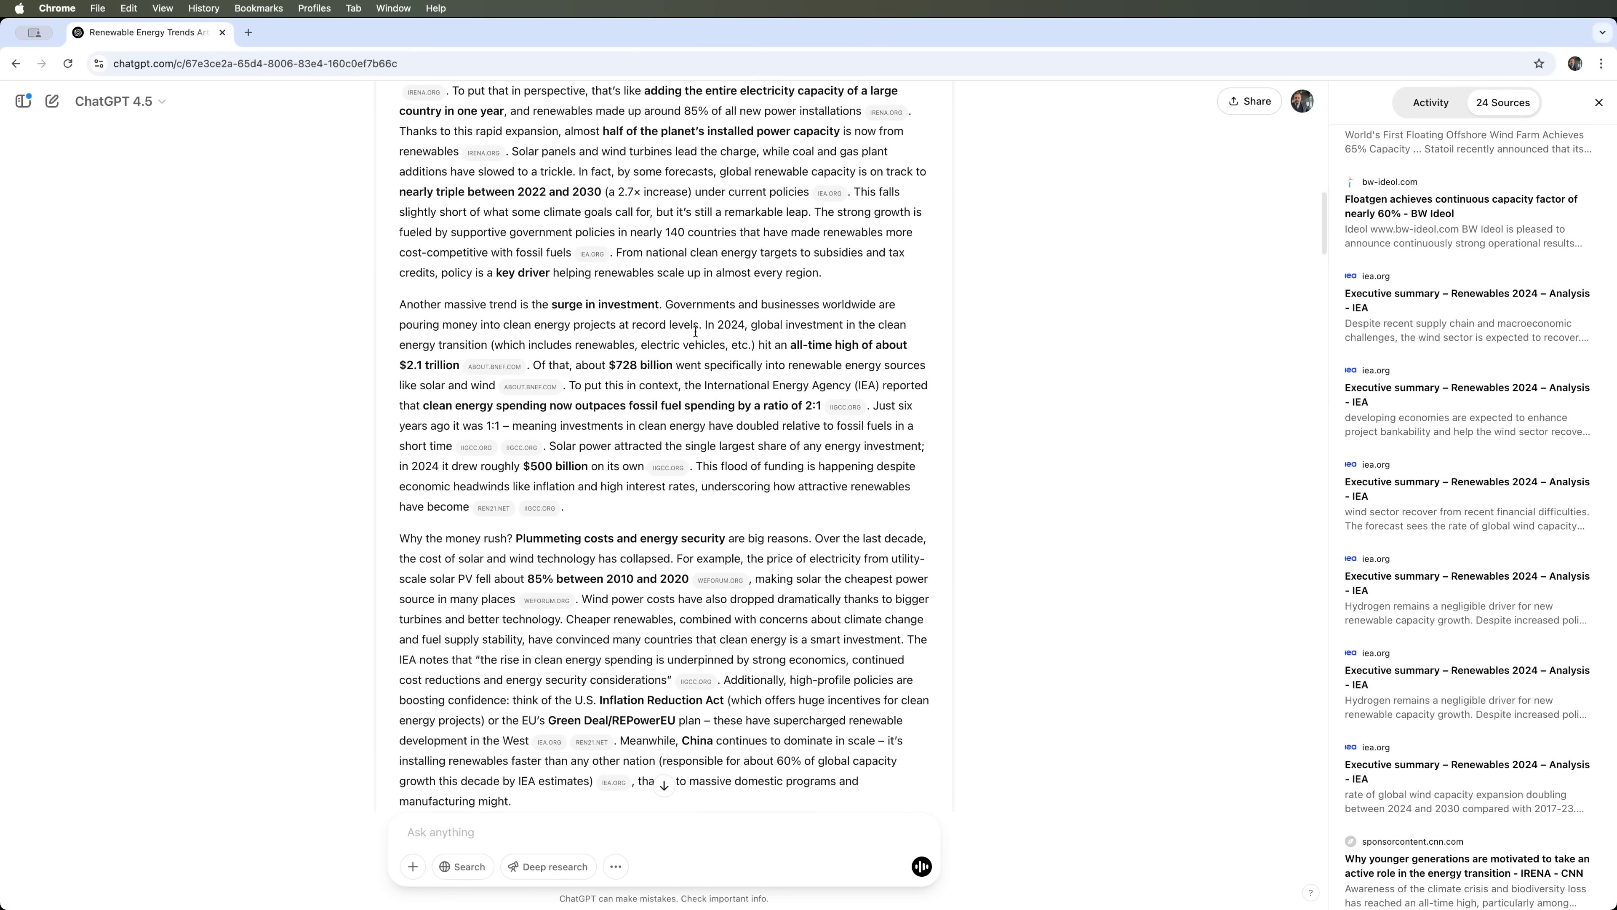
{"action": "scroll", "coordinate": [695, 331], "scroll_direction": "down", "scroll_amount": 3}
{"action": "scroll", "coordinate": [643, 292], "scroll_direction": "down", "scroll_amount": 8}
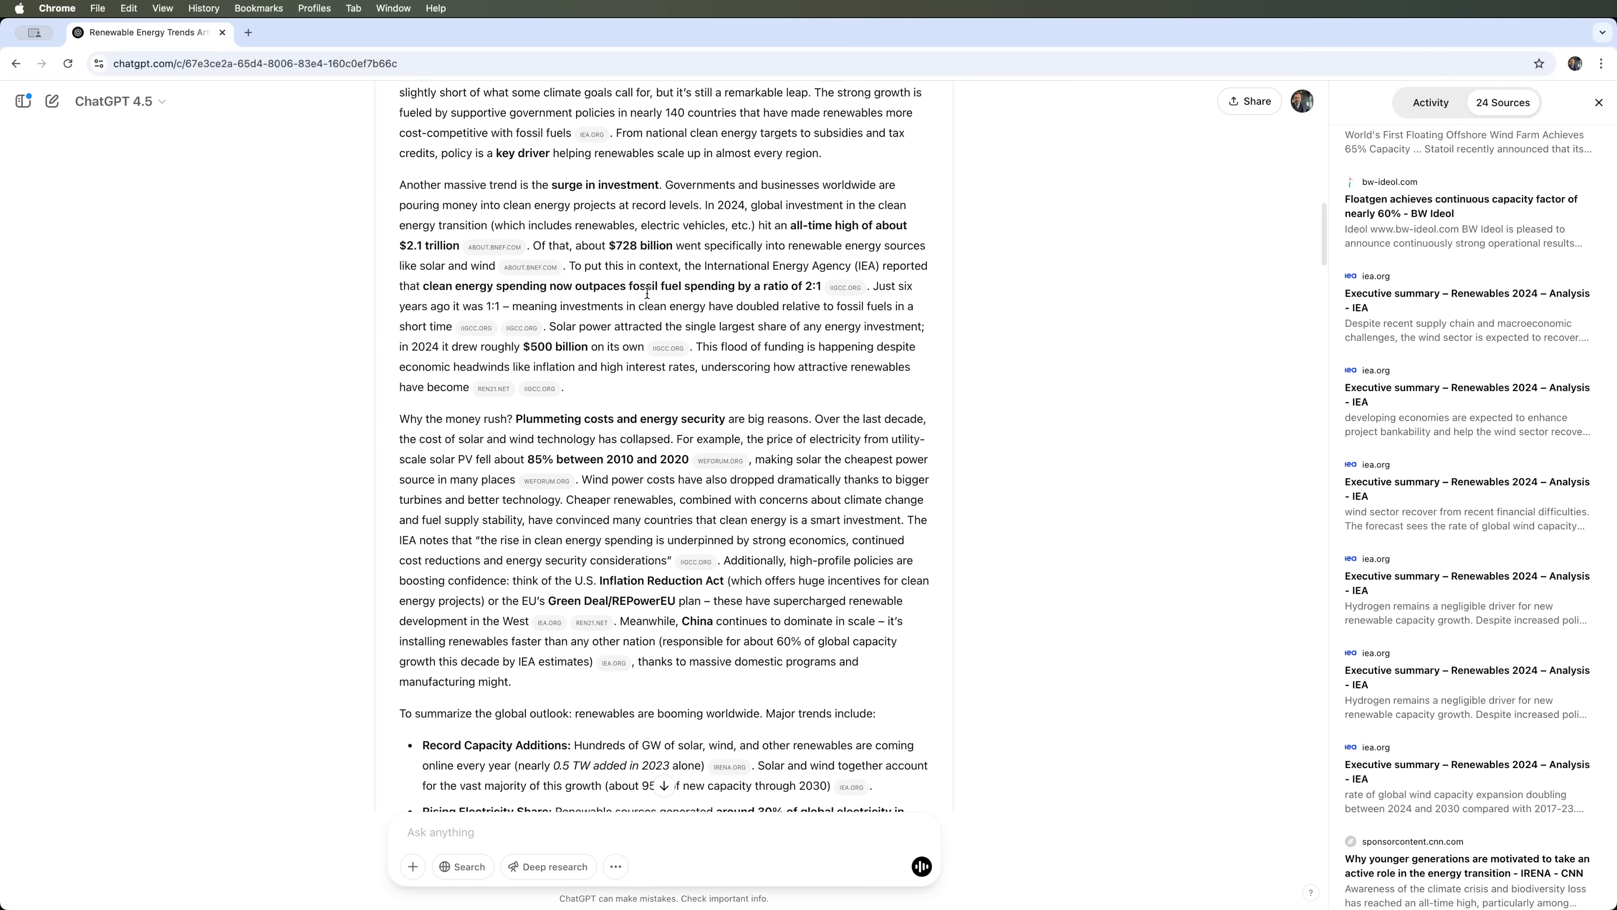
{"action": "scroll", "coordinate": [425, 395], "scroll_direction": "down", "scroll_amount": 3}
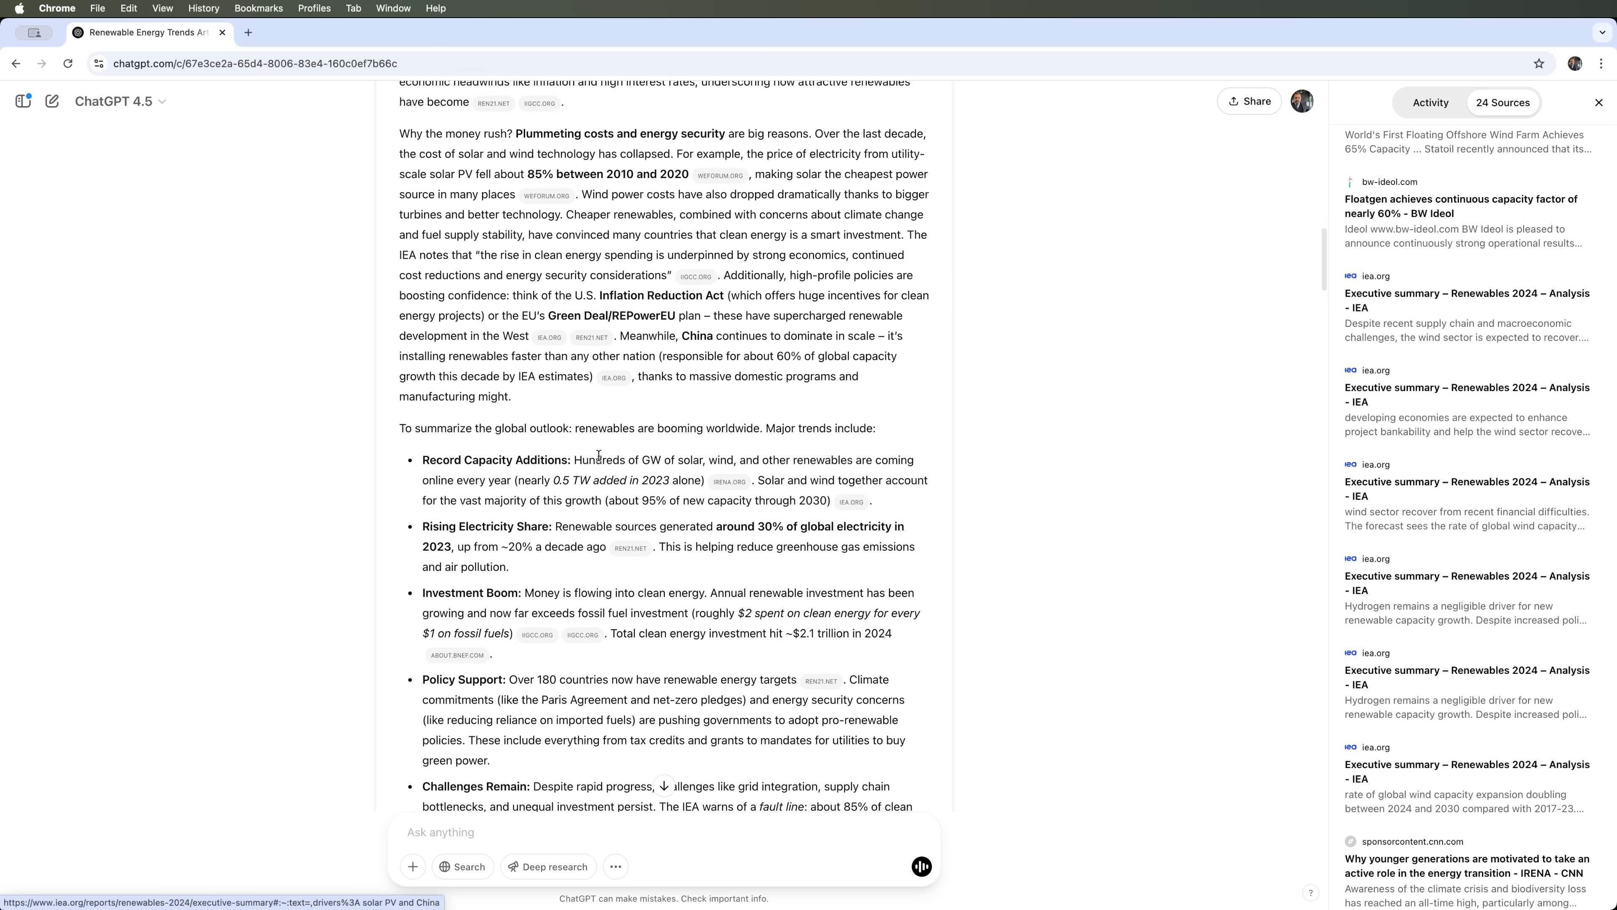
{"action": "scroll", "coordinate": [420, 411], "scroll_direction": "down", "scroll_amount": 1}
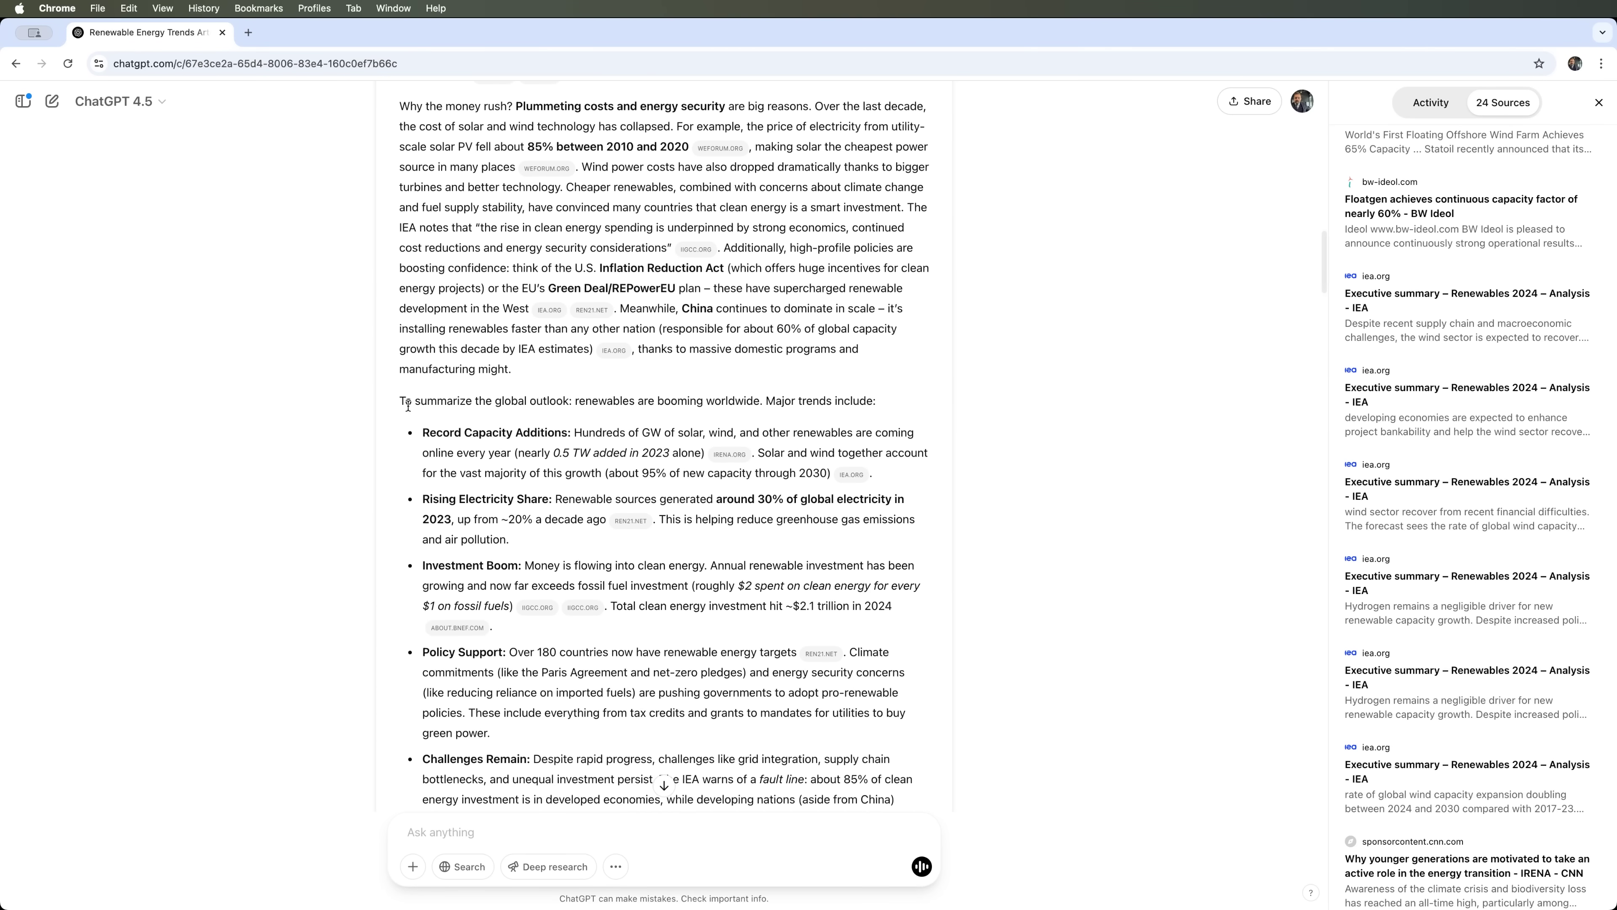
{"action": "left_click_drag", "start_coordinate": [610, 405], "coordinate": [623, 403]}
{"action": "scroll", "coordinate": [637, 286], "scroll_direction": "down", "scroll_amount": 6}
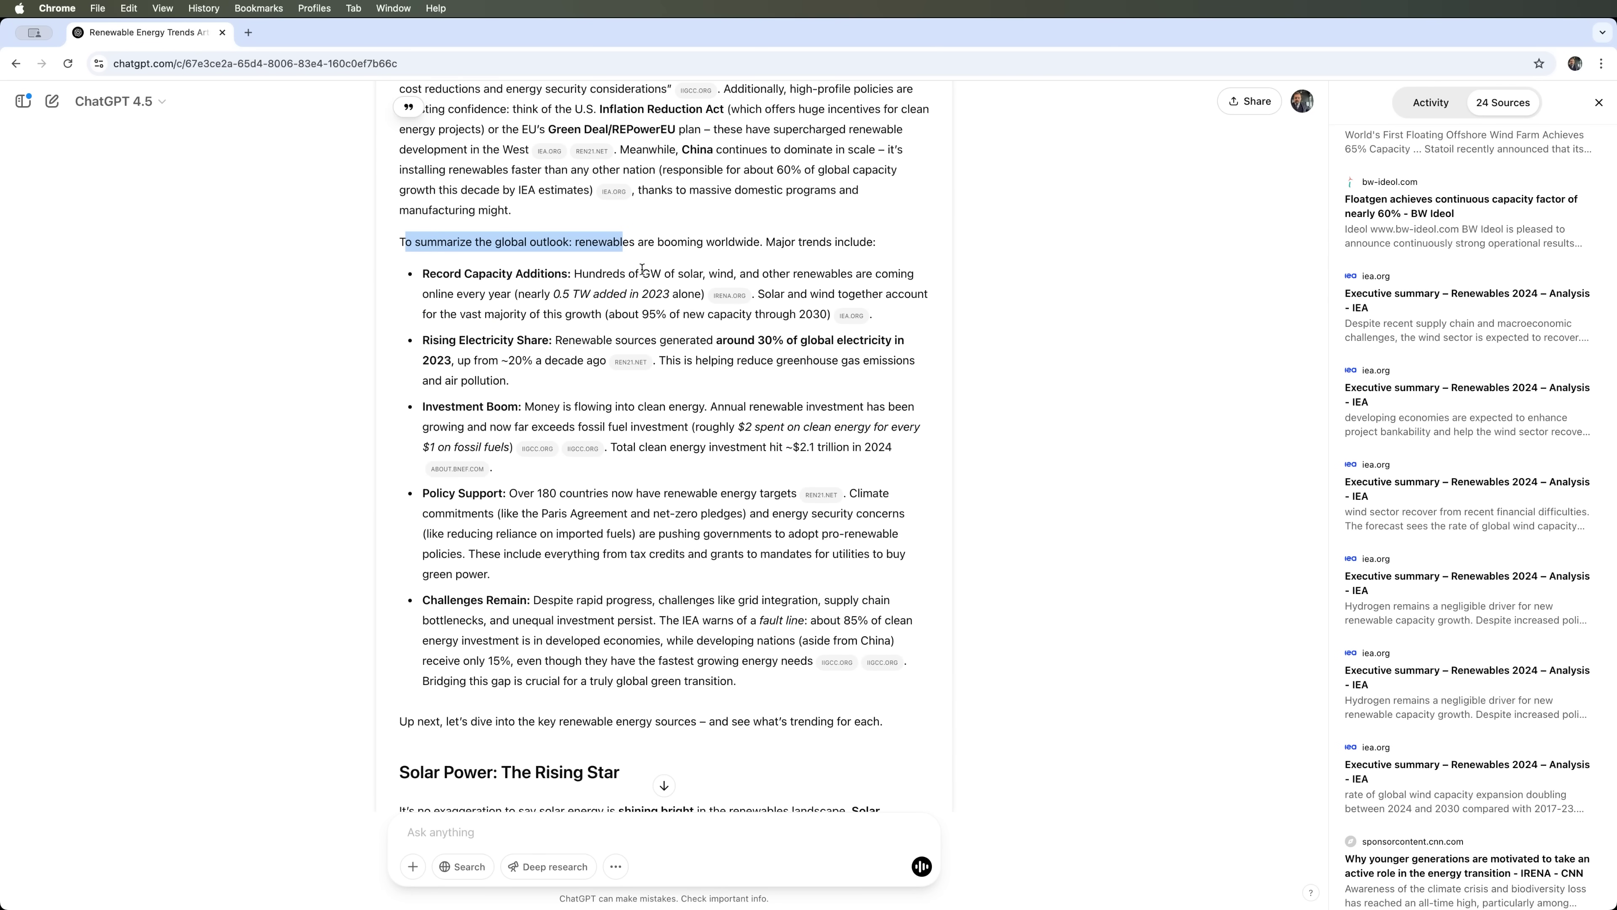
{"action": "scroll", "coordinate": [655, 293], "scroll_direction": "down", "scroll_amount": 5}
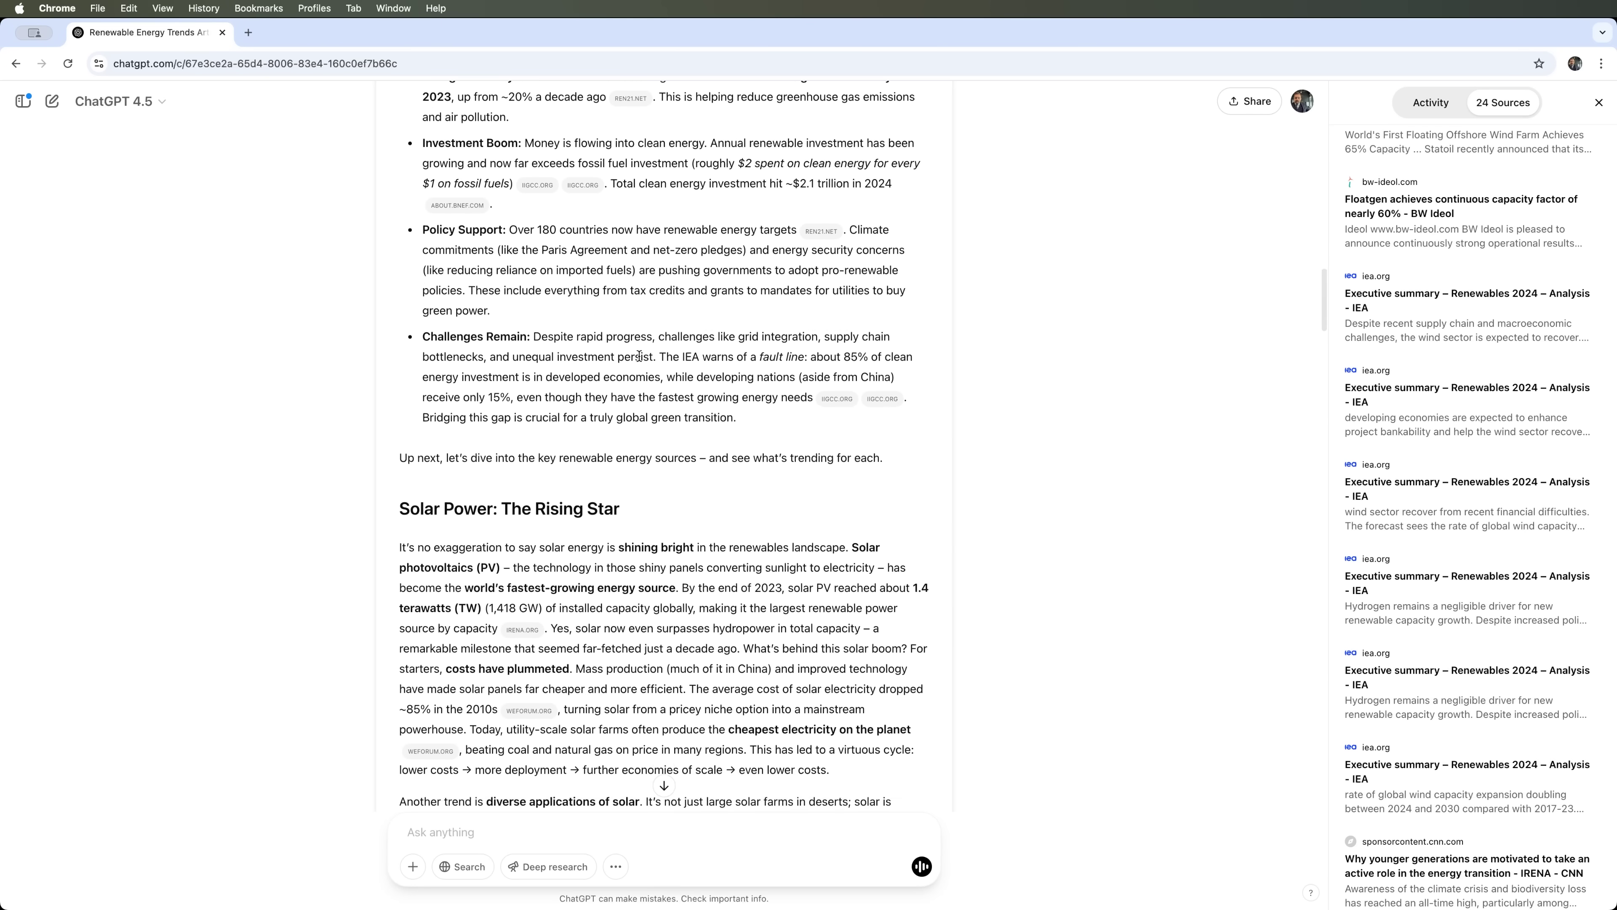
{"action": "scroll", "coordinate": [640, 357], "scroll_direction": "down", "scroll_amount": 6}
{"action": "scroll", "coordinate": [432, 346], "scroll_direction": "down", "scroll_amount": 3}
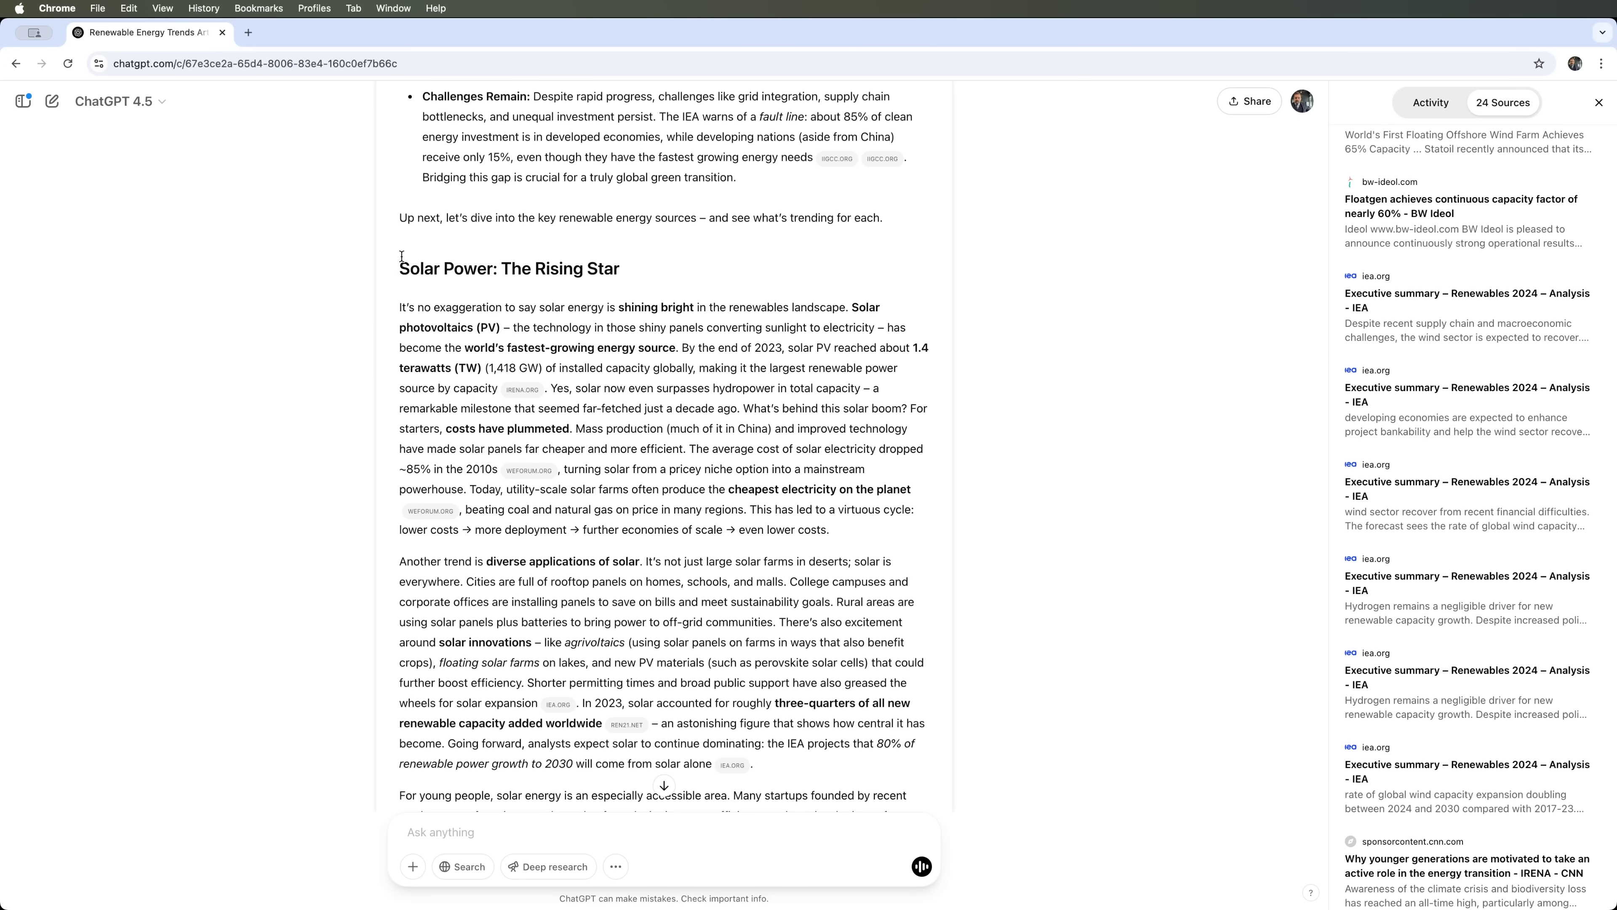
{"action": "scroll", "coordinate": [640, 292], "scroll_direction": "down", "scroll_amount": 18}
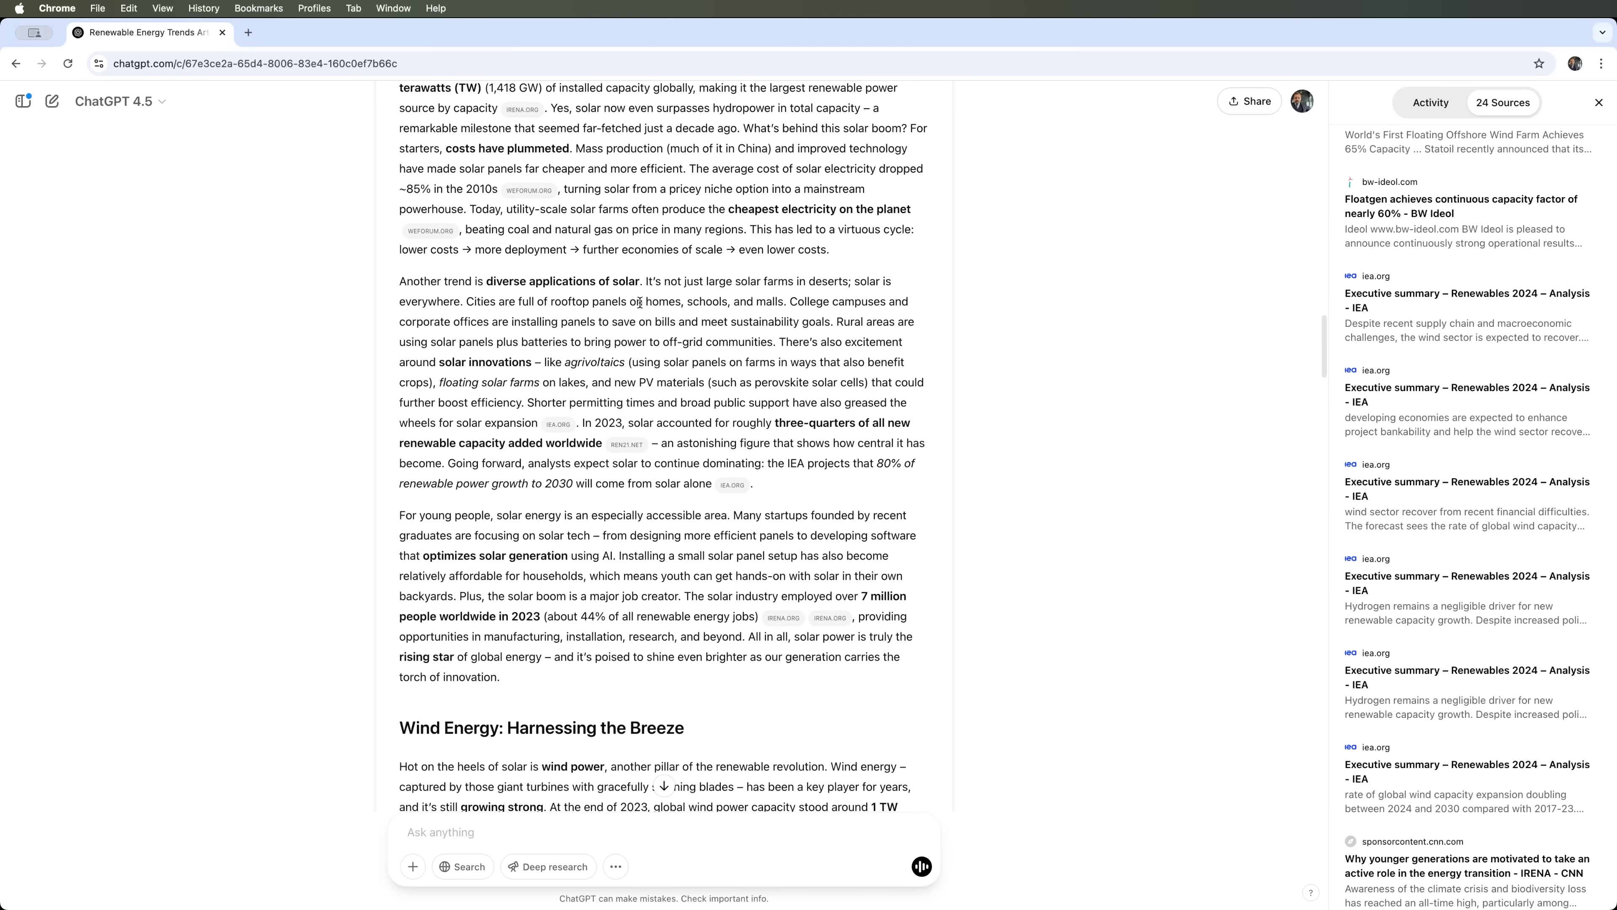
{"action": "scroll", "coordinate": [564, 492], "scroll_direction": "down", "scroll_amount": 4}
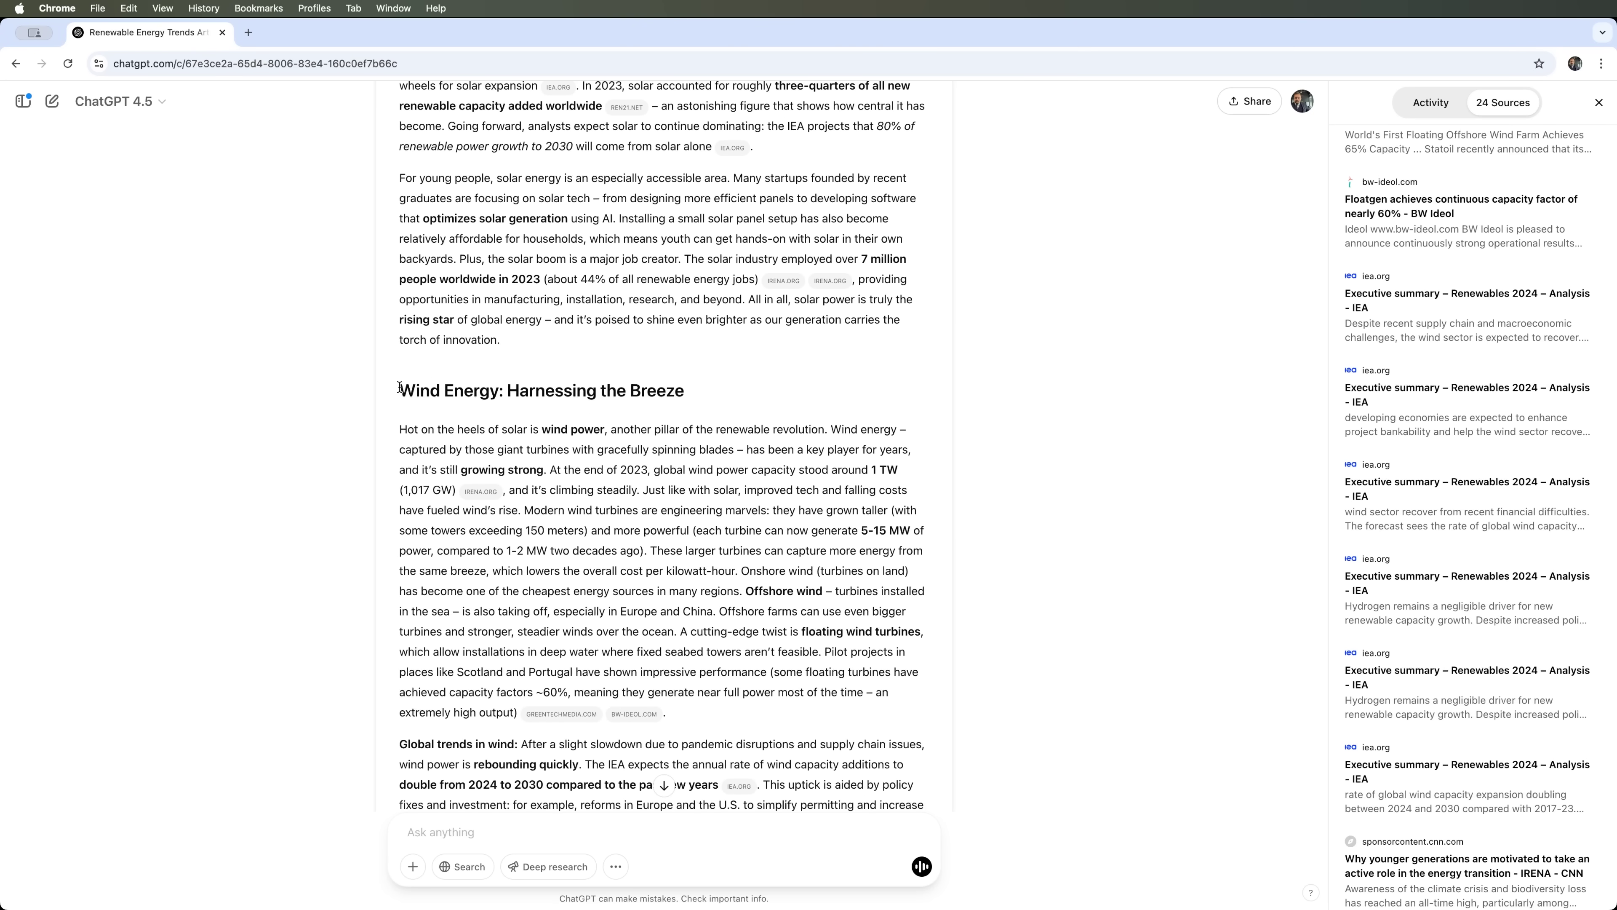
{"action": "scroll", "coordinate": [720, 394], "scroll_direction": "down", "scroll_amount": 20}
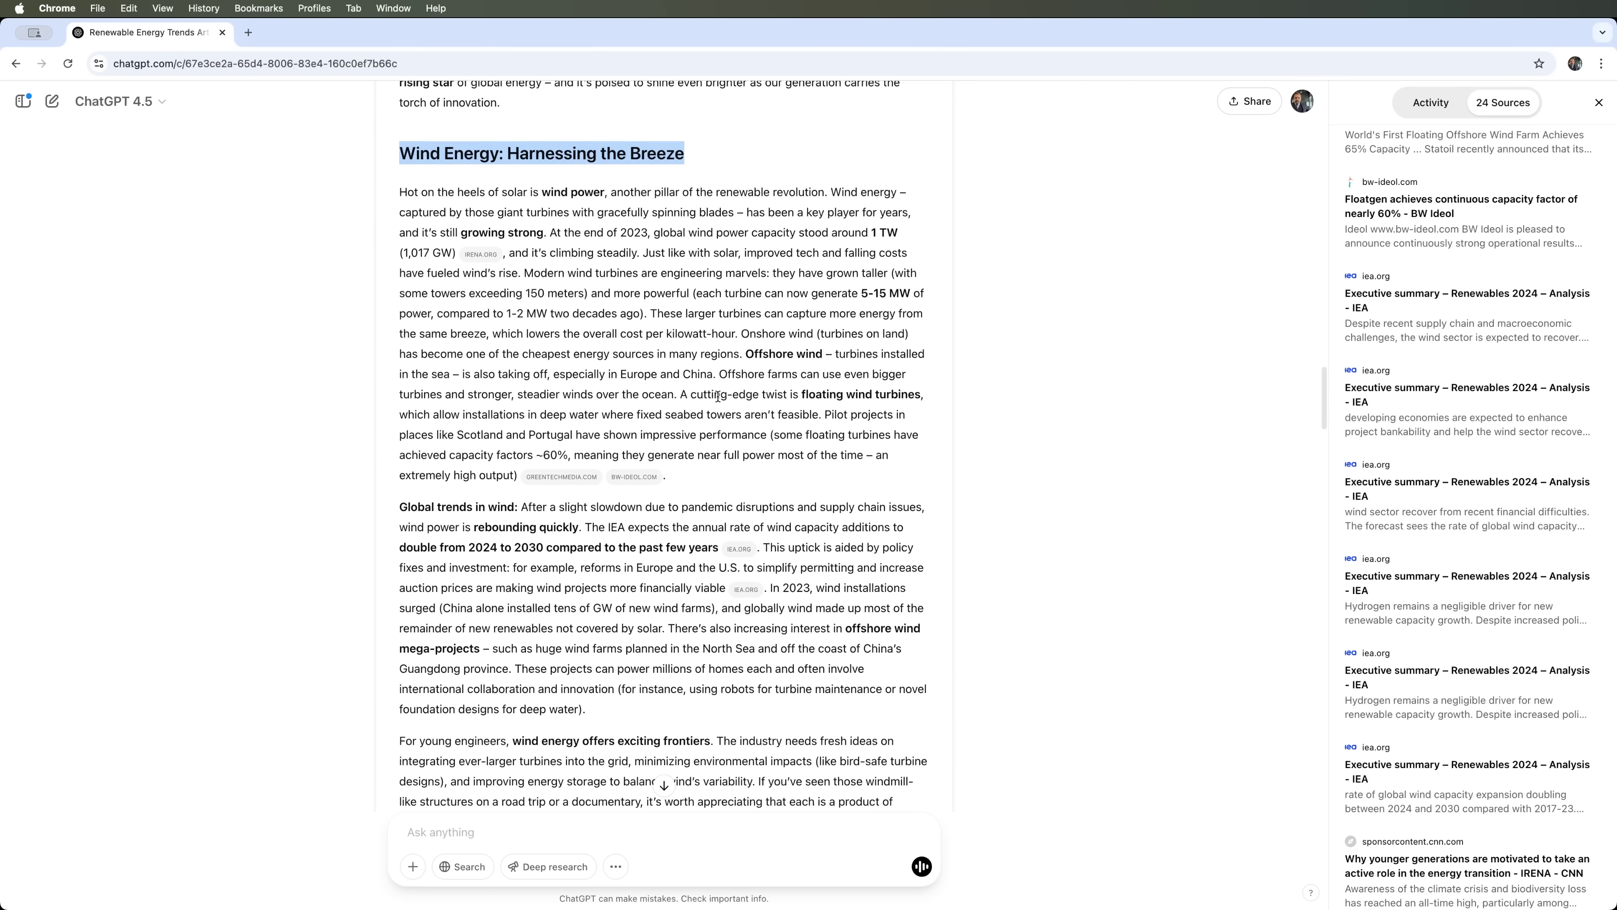
{"action": "scroll", "coordinate": [718, 395], "scroll_direction": "down", "scroll_amount": 8}
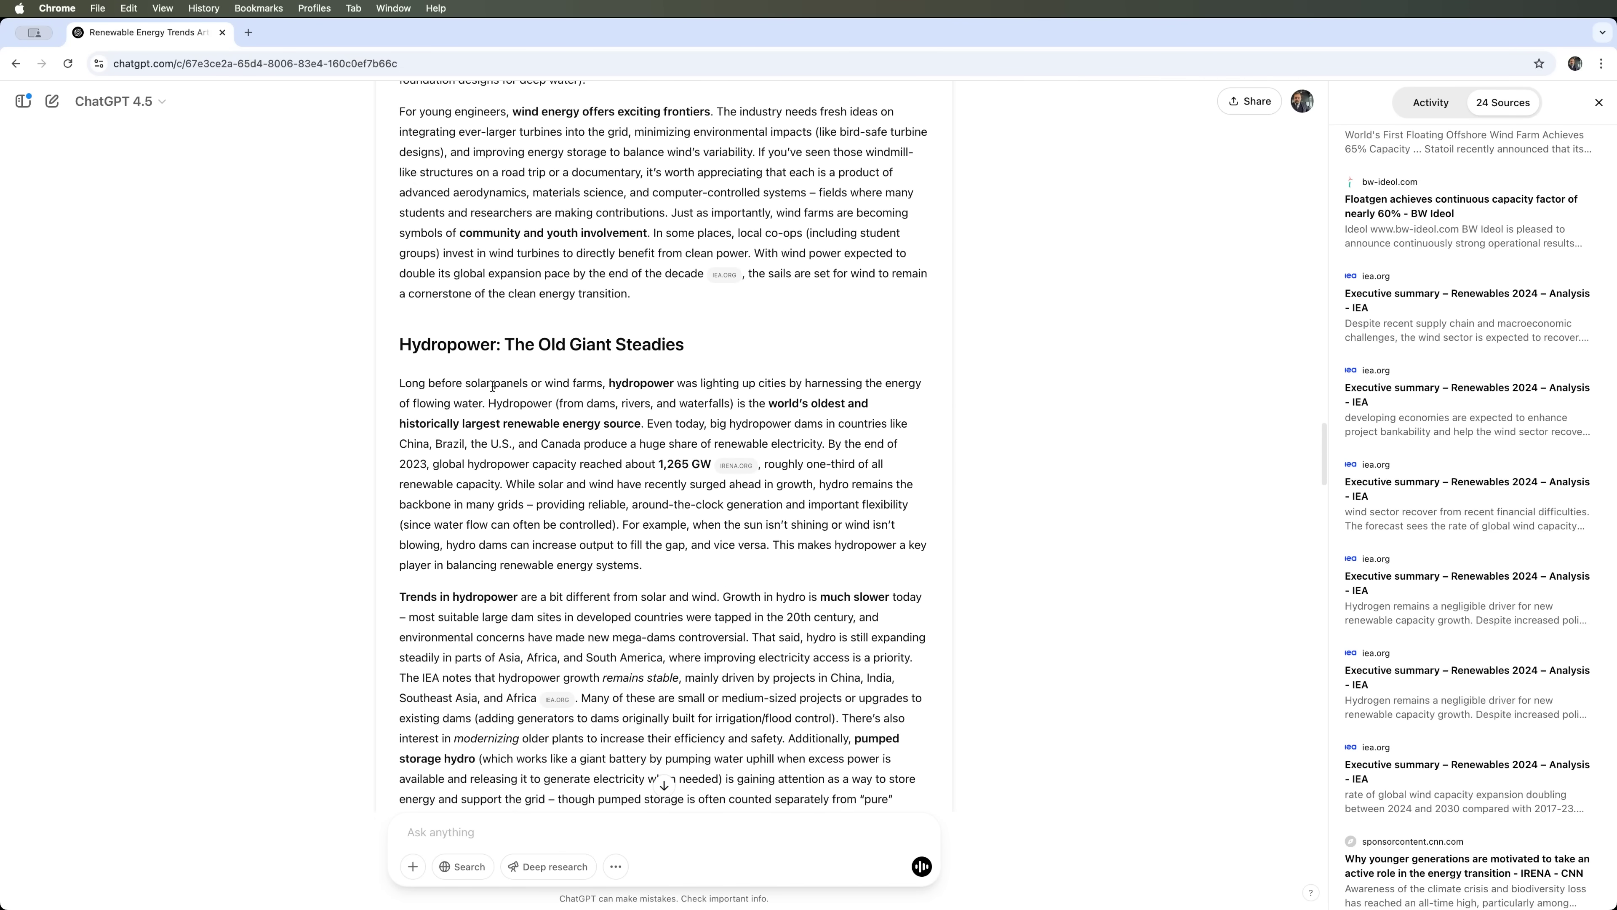
{"action": "scroll", "coordinate": [715, 353], "scroll_direction": "down", "scroll_amount": 20}
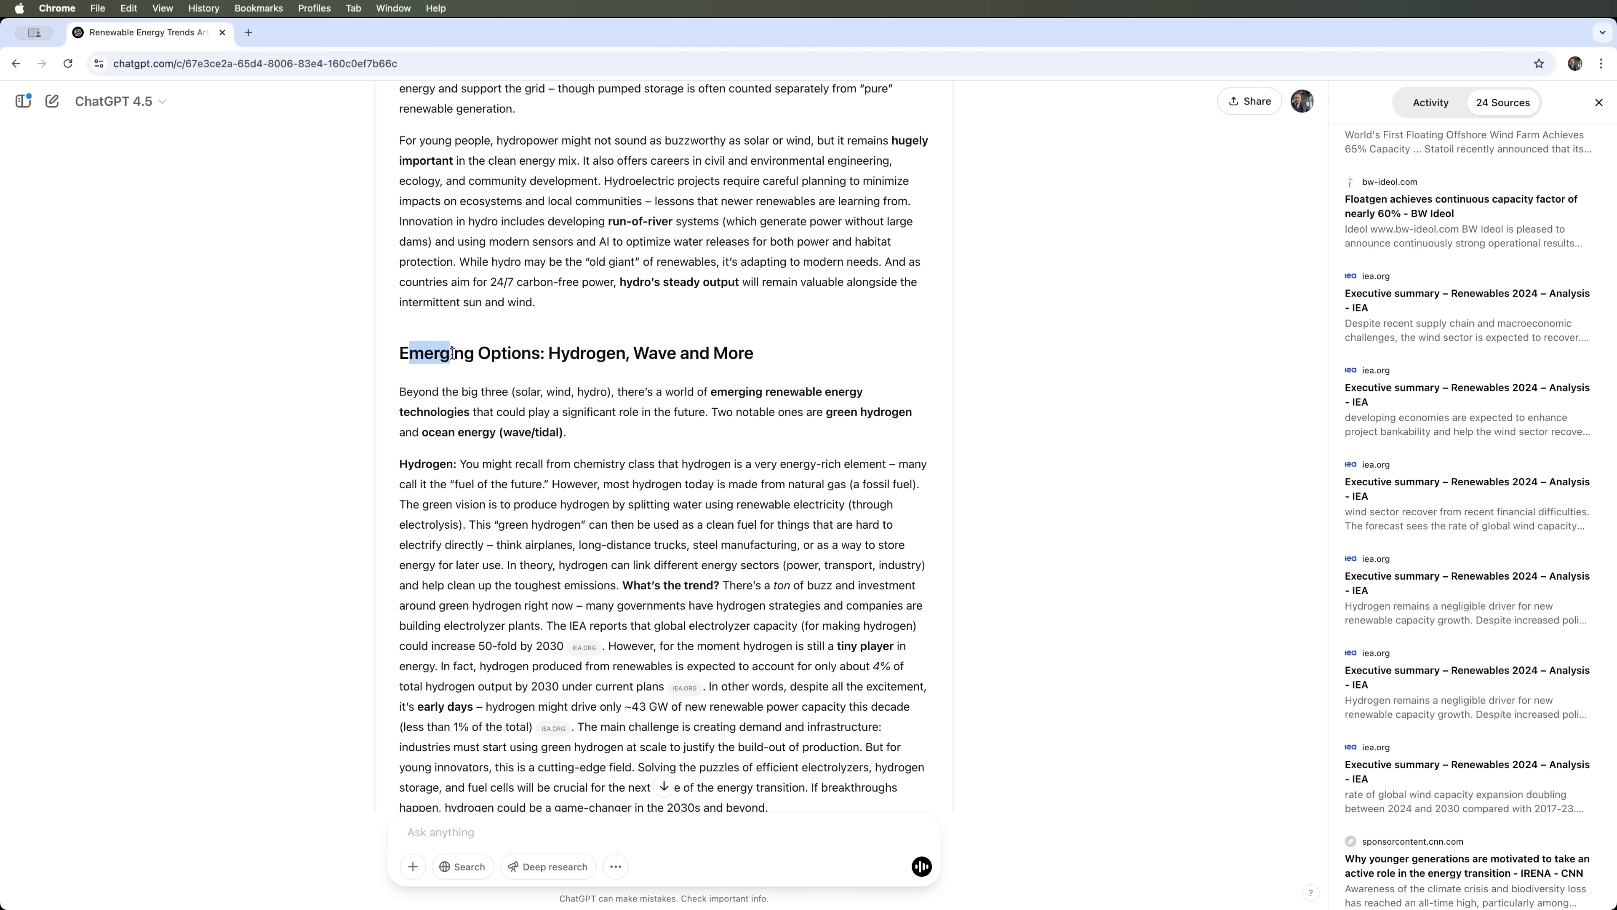
{"action": "scroll", "coordinate": [763, 357], "scroll_direction": "down", "scroll_amount": 9}
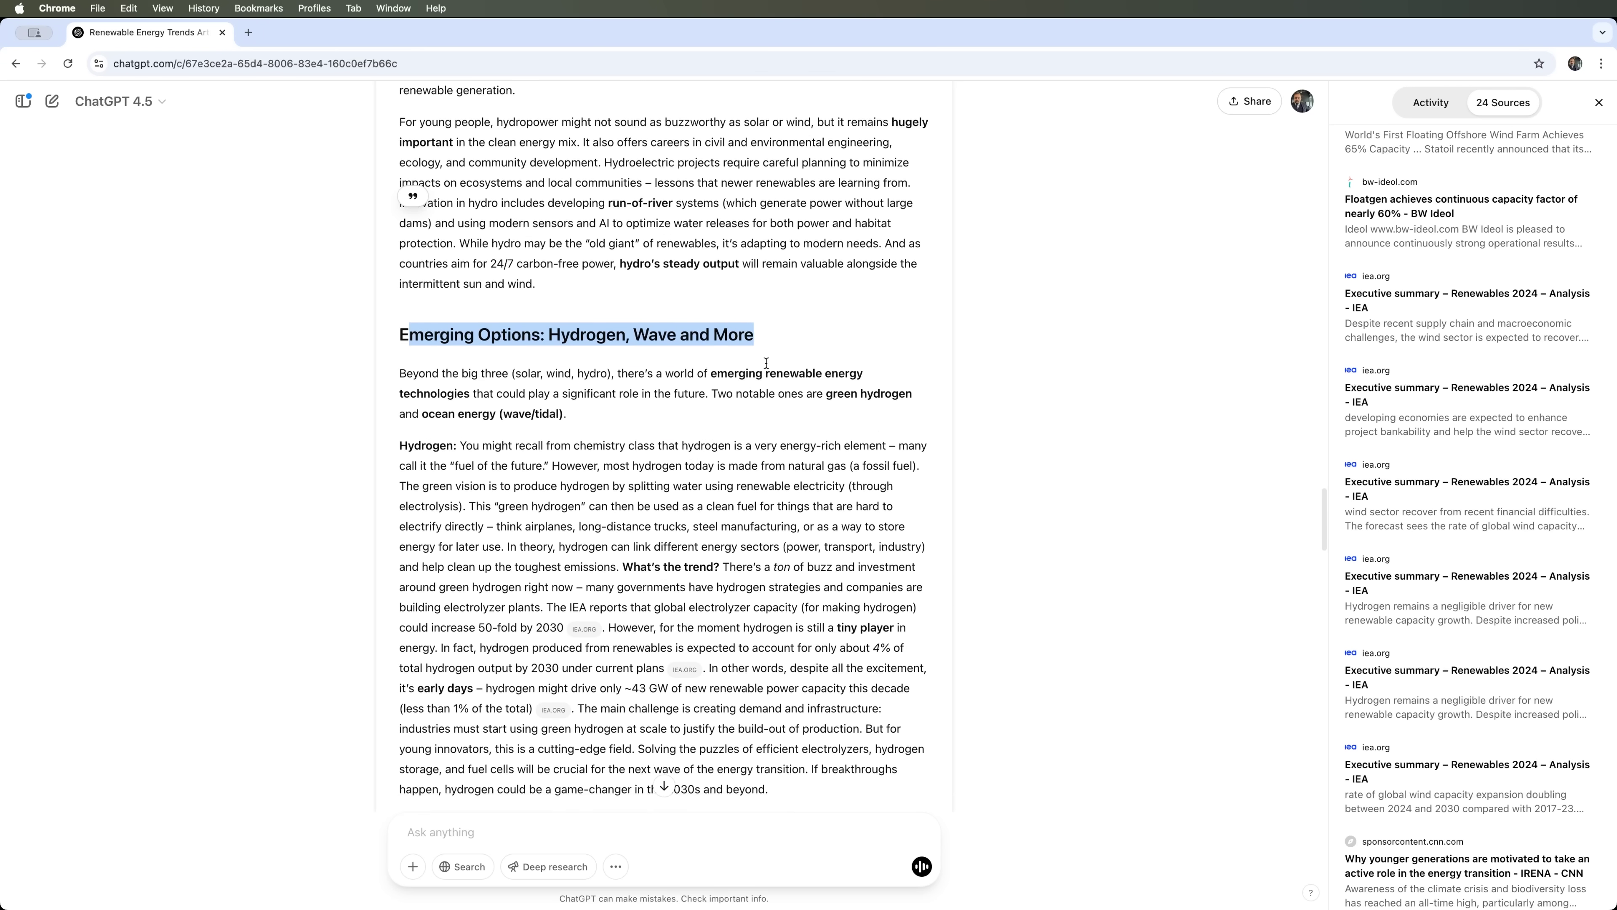
{"action": "scroll", "coordinate": [662, 306], "scroll_direction": "down", "scroll_amount": 5}
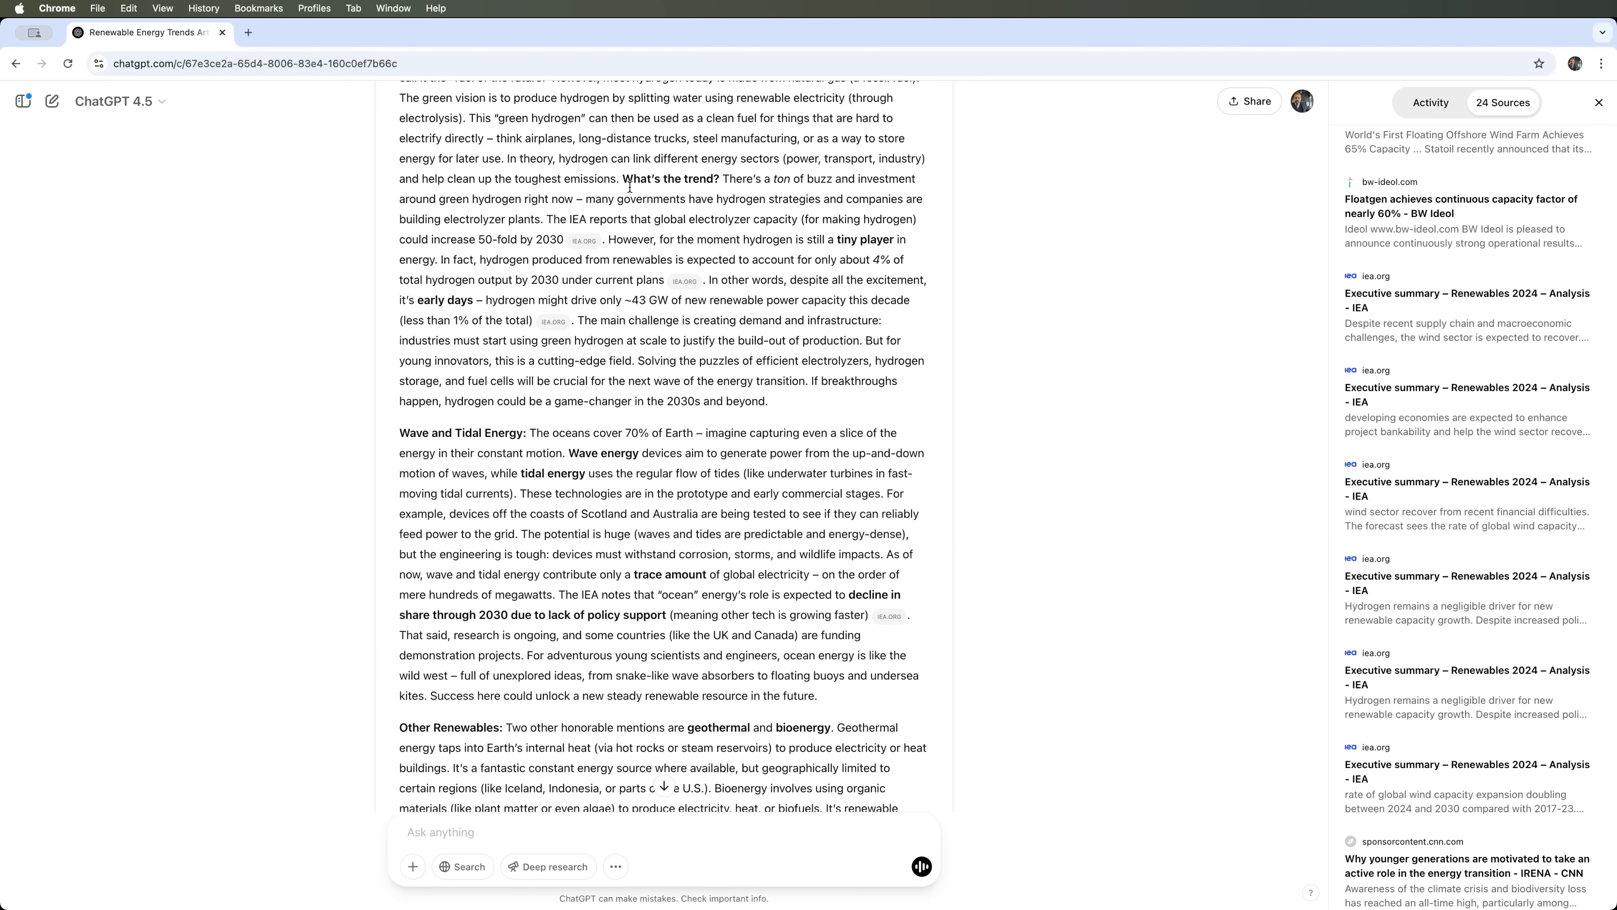
Step: Read the passages on the hydrogen trend and wave and tidal energy
{"action": "left_click_drag", "start_coordinate": [629, 188], "coordinate": [794, 220]}
{"action": "left_click", "coordinate": [795, 343]}
{"action": "scroll", "coordinate": [750, 401], "scroll_direction": "down", "scroll_amount": 2}
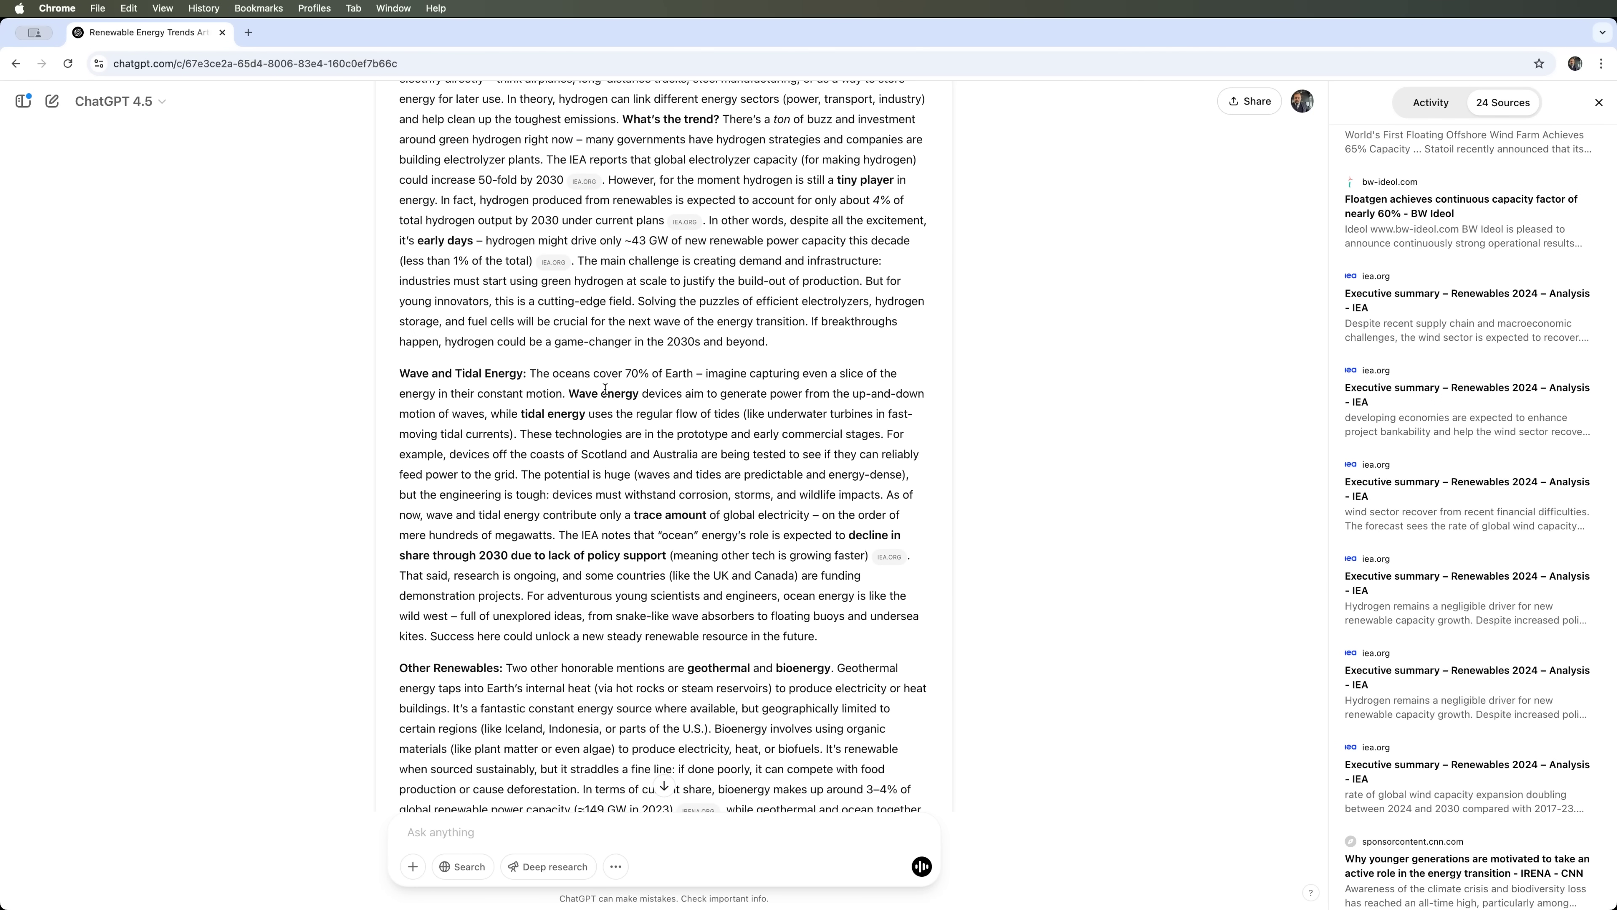
{"action": "scroll", "coordinate": [612, 442], "scroll_direction": "down", "scroll_amount": 3}
{"action": "scroll", "coordinate": [650, 411], "scroll_direction": "down", "scroll_amount": 2}
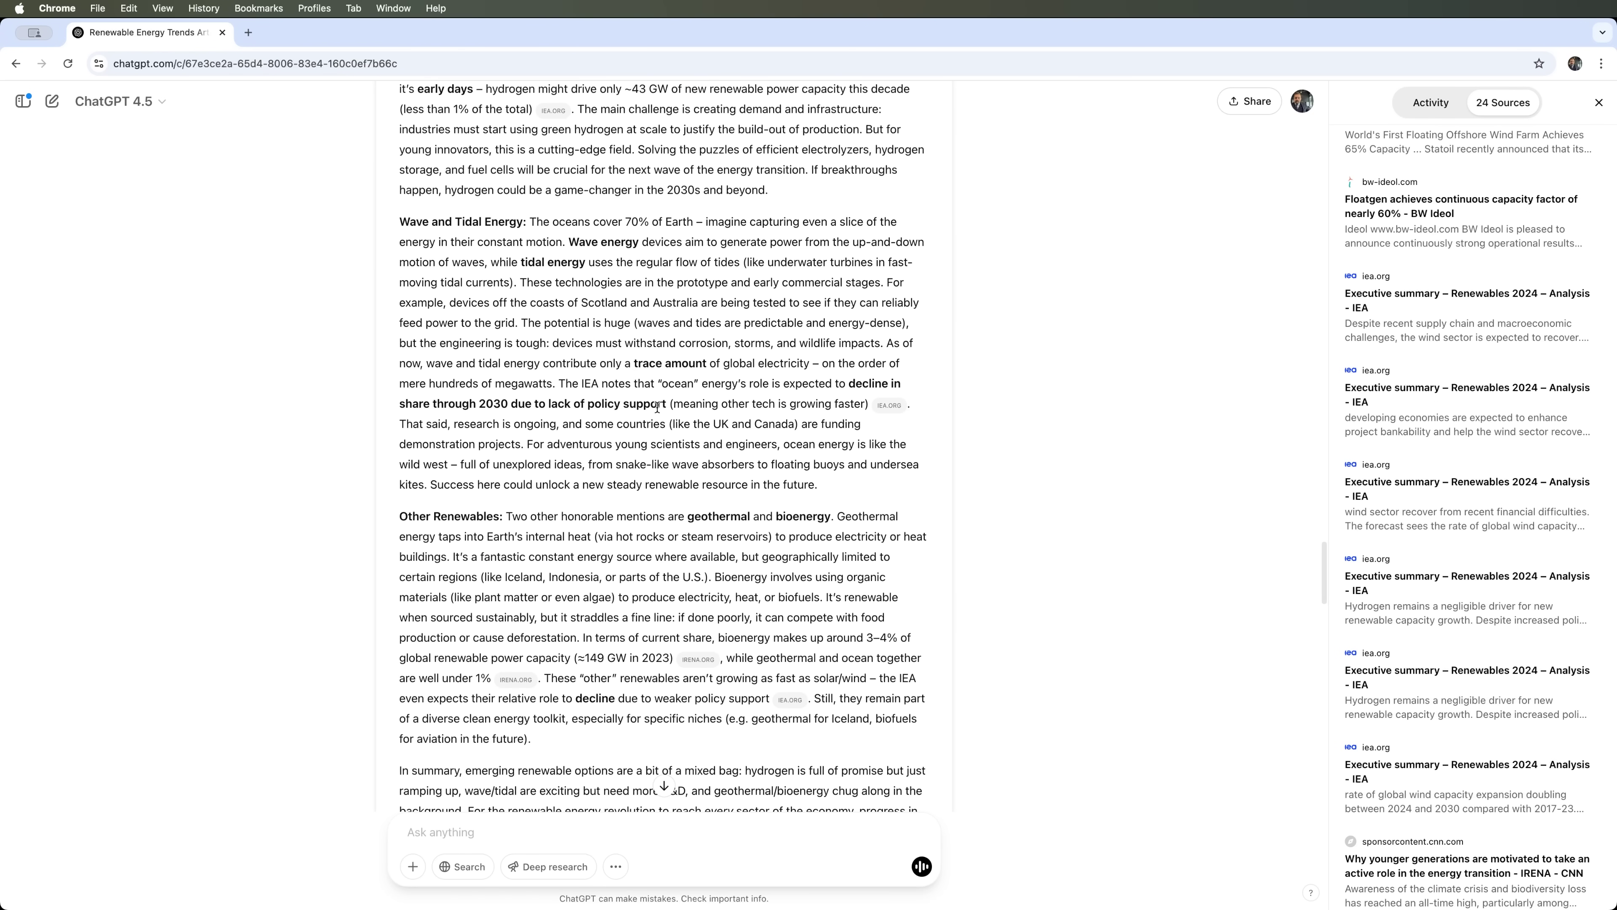
{"action": "left_click_drag", "start_coordinate": [667, 370], "coordinate": [689, 449]}
{"action": "left_click", "coordinate": [689, 451]}
{"action": "scroll", "coordinate": [684, 446], "scroll_direction": "down", "scroll_amount": 8}
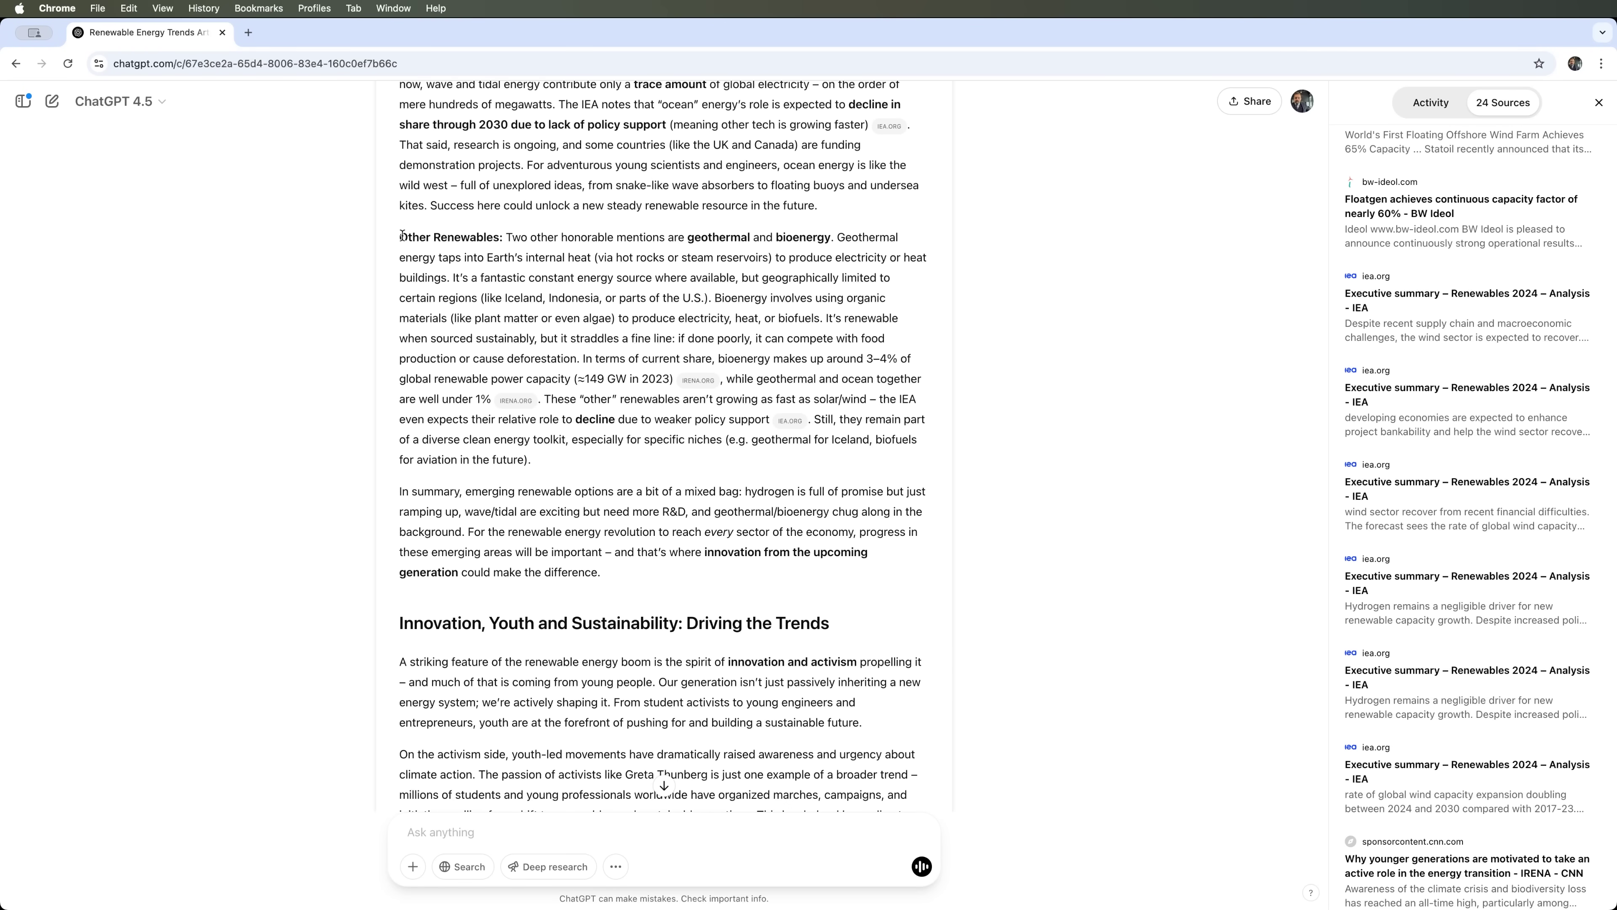
Step: Highlight the Other Renewables paragraph and the word bioenergy, then reach the Innovation section
{"action": "left_click_drag", "start_coordinate": [401, 237], "coordinate": [803, 371]}
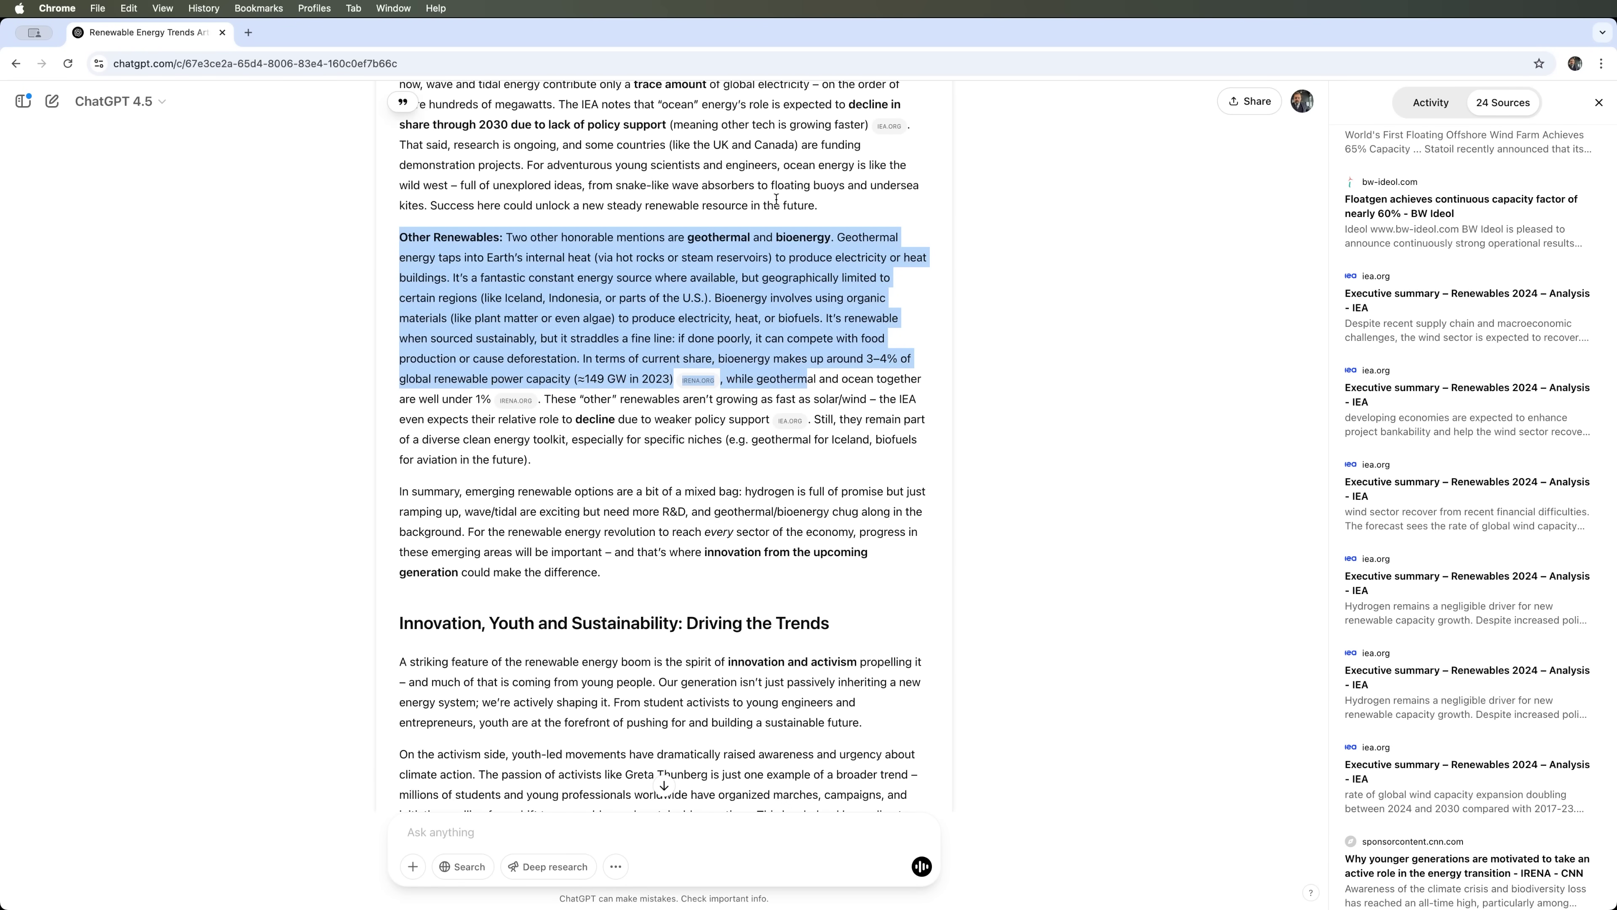
{"action": "double_click", "coordinate": [712, 236]}
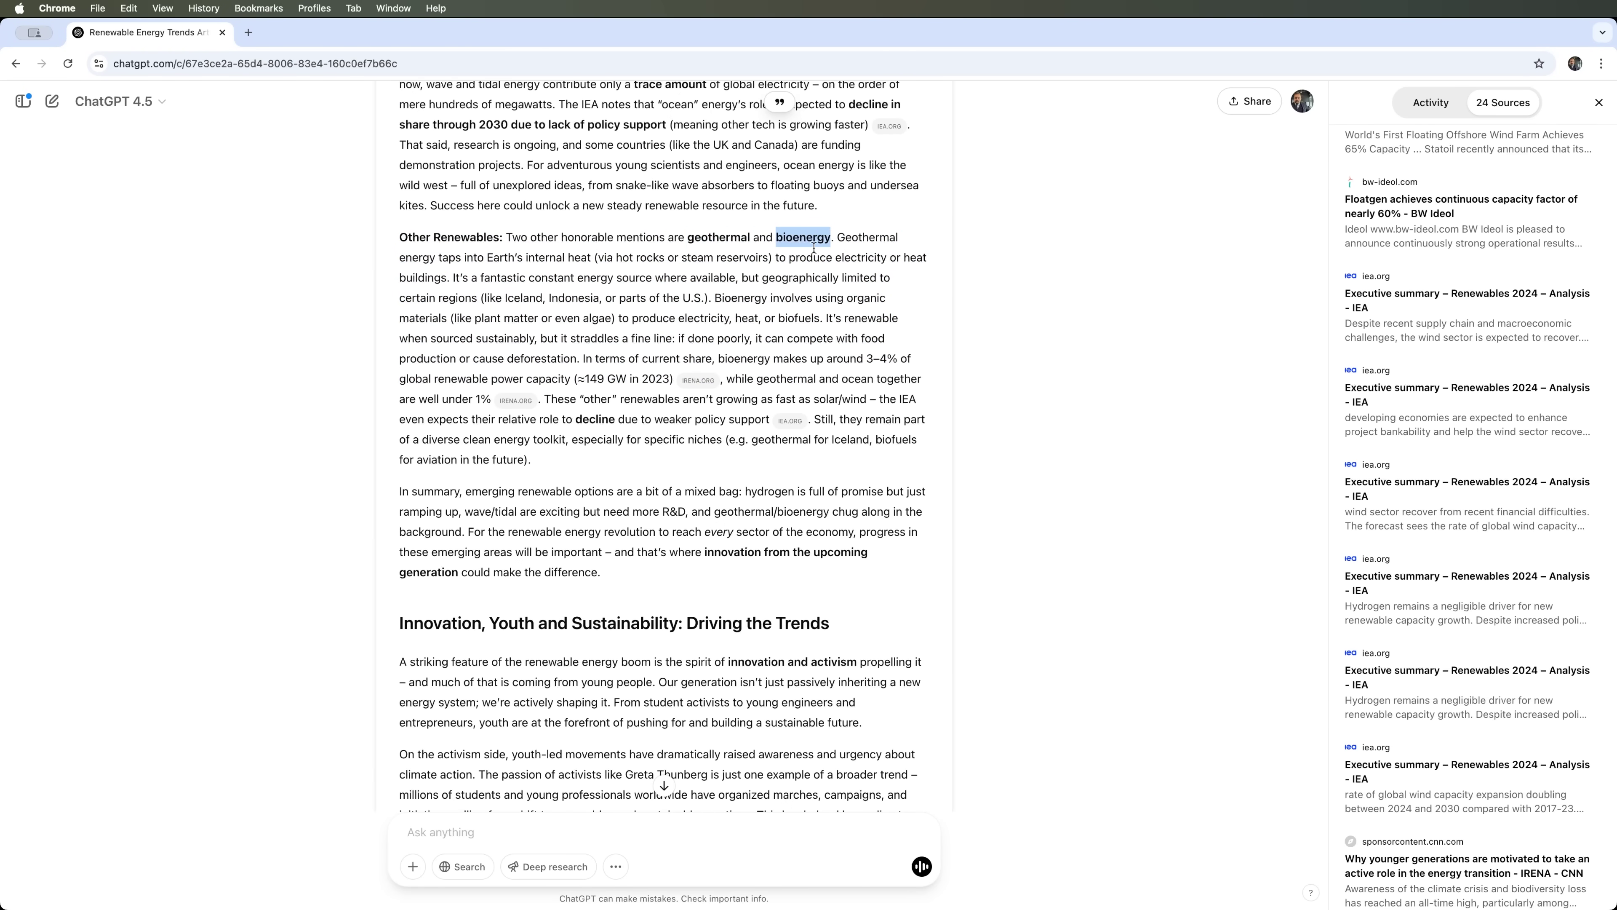
{"action": "scroll", "coordinate": [813, 247], "scroll_direction": "down", "scroll_amount": 5}
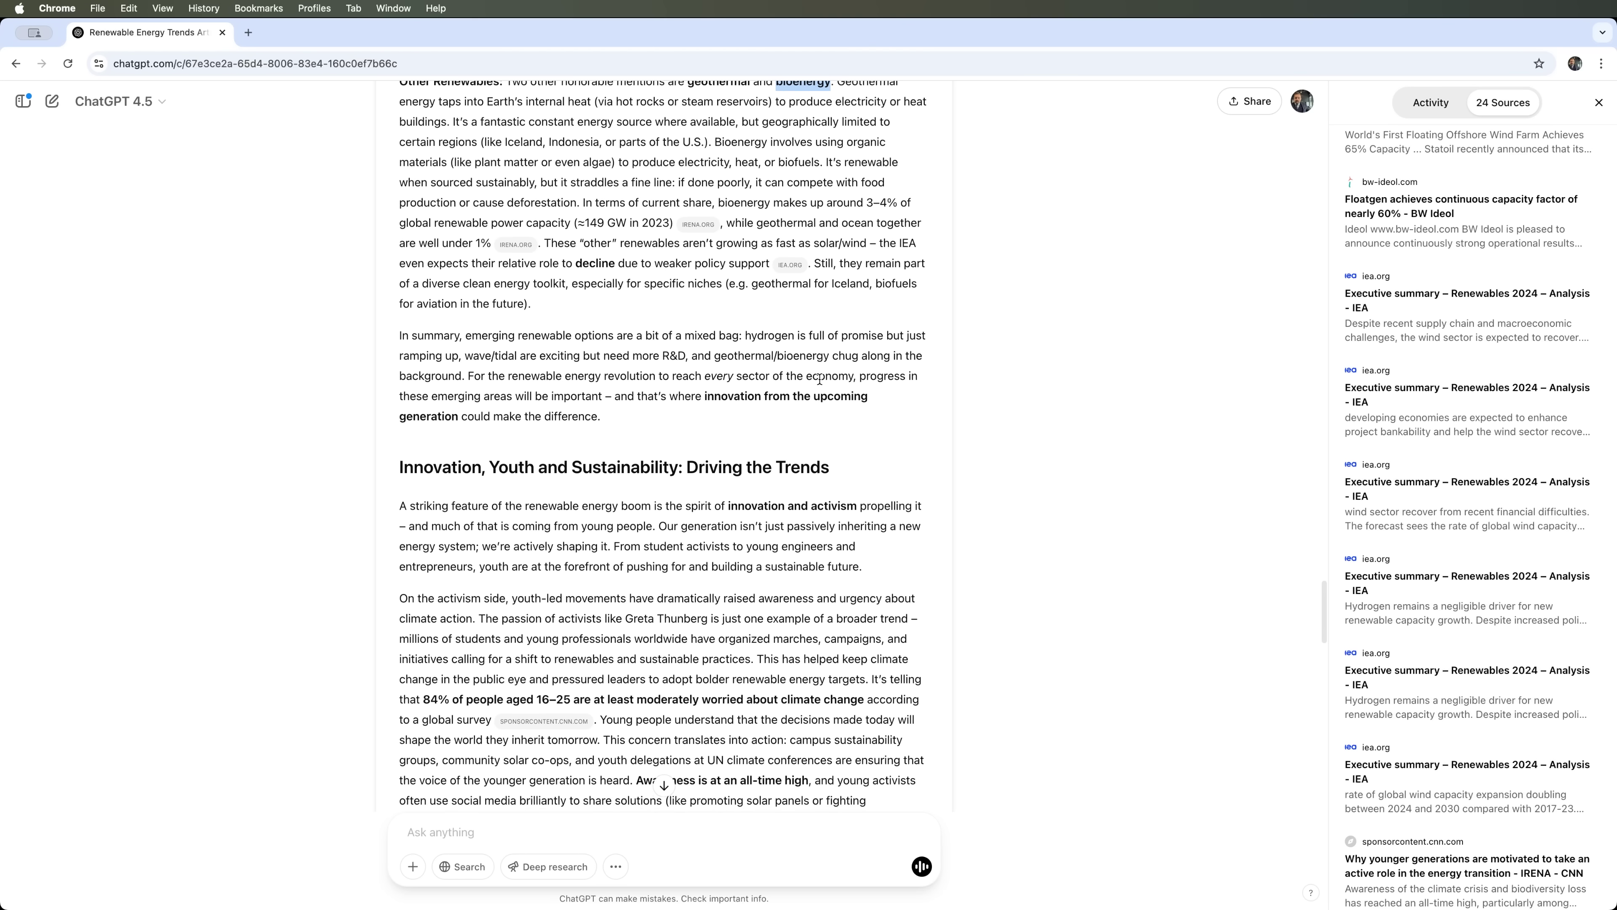
Step: Read through the youth paragraphs and Conclusion down to the 2023 capacity table totalling 3,865 GW
{"action": "scroll", "coordinate": [819, 379], "scroll_direction": "down", "scroll_amount": 3}
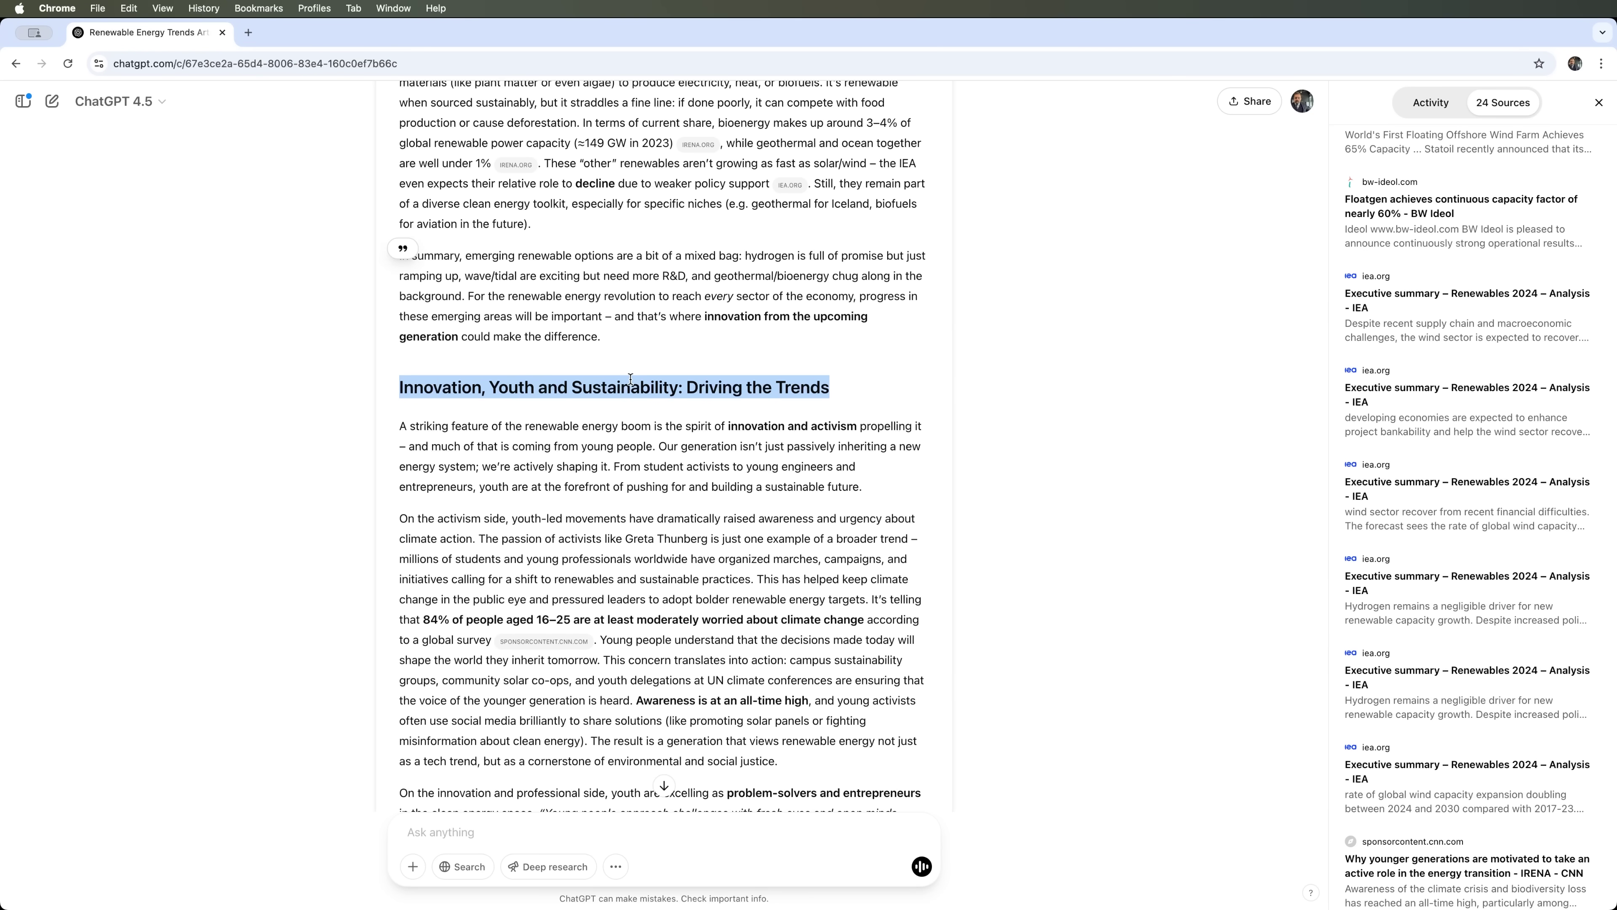
{"action": "left_click", "coordinate": [890, 378]}
{"action": "scroll", "coordinate": [804, 395], "scroll_direction": "down", "scroll_amount": 8}
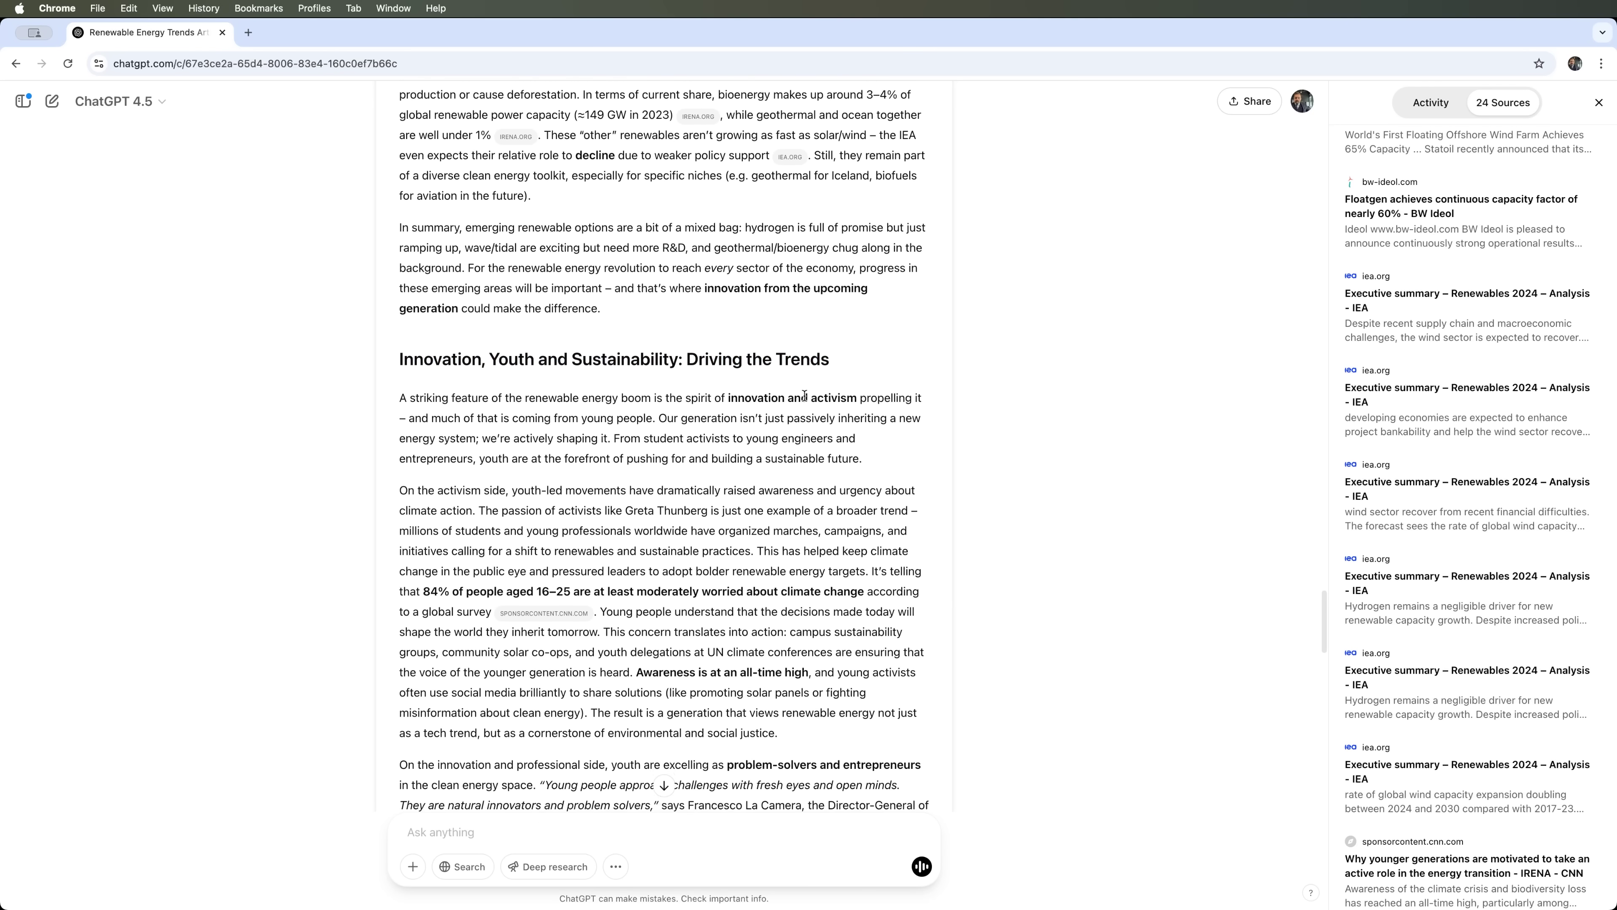
{"action": "scroll", "coordinate": [804, 396], "scroll_direction": "down", "scroll_amount": 16}
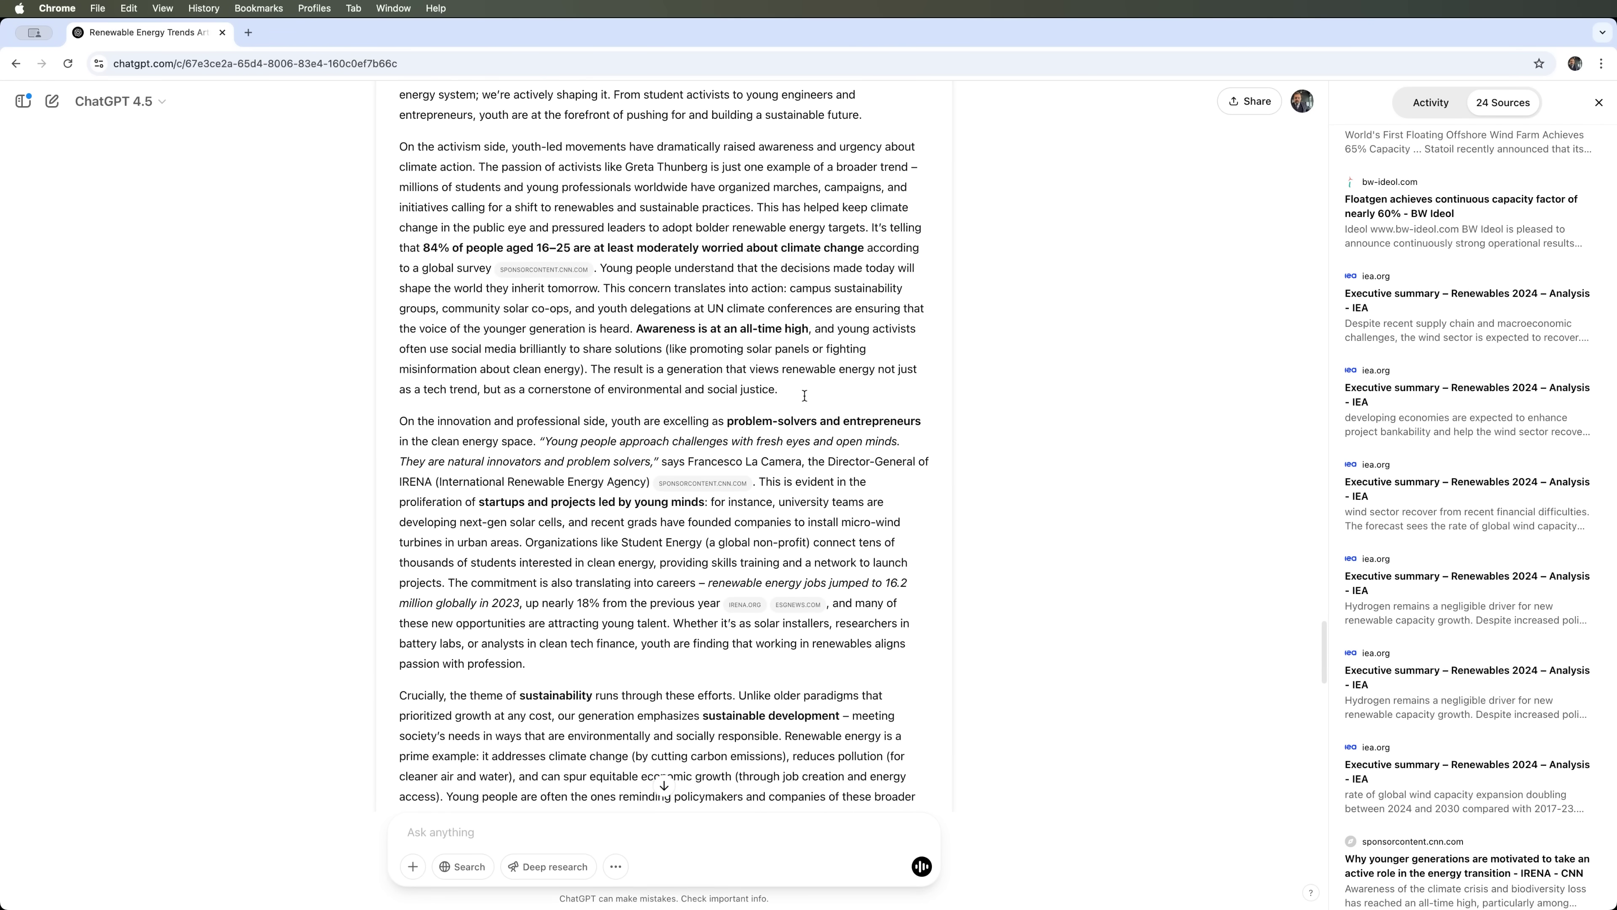
{"action": "scroll", "coordinate": [804, 396], "scroll_direction": "down", "scroll_amount": 2}
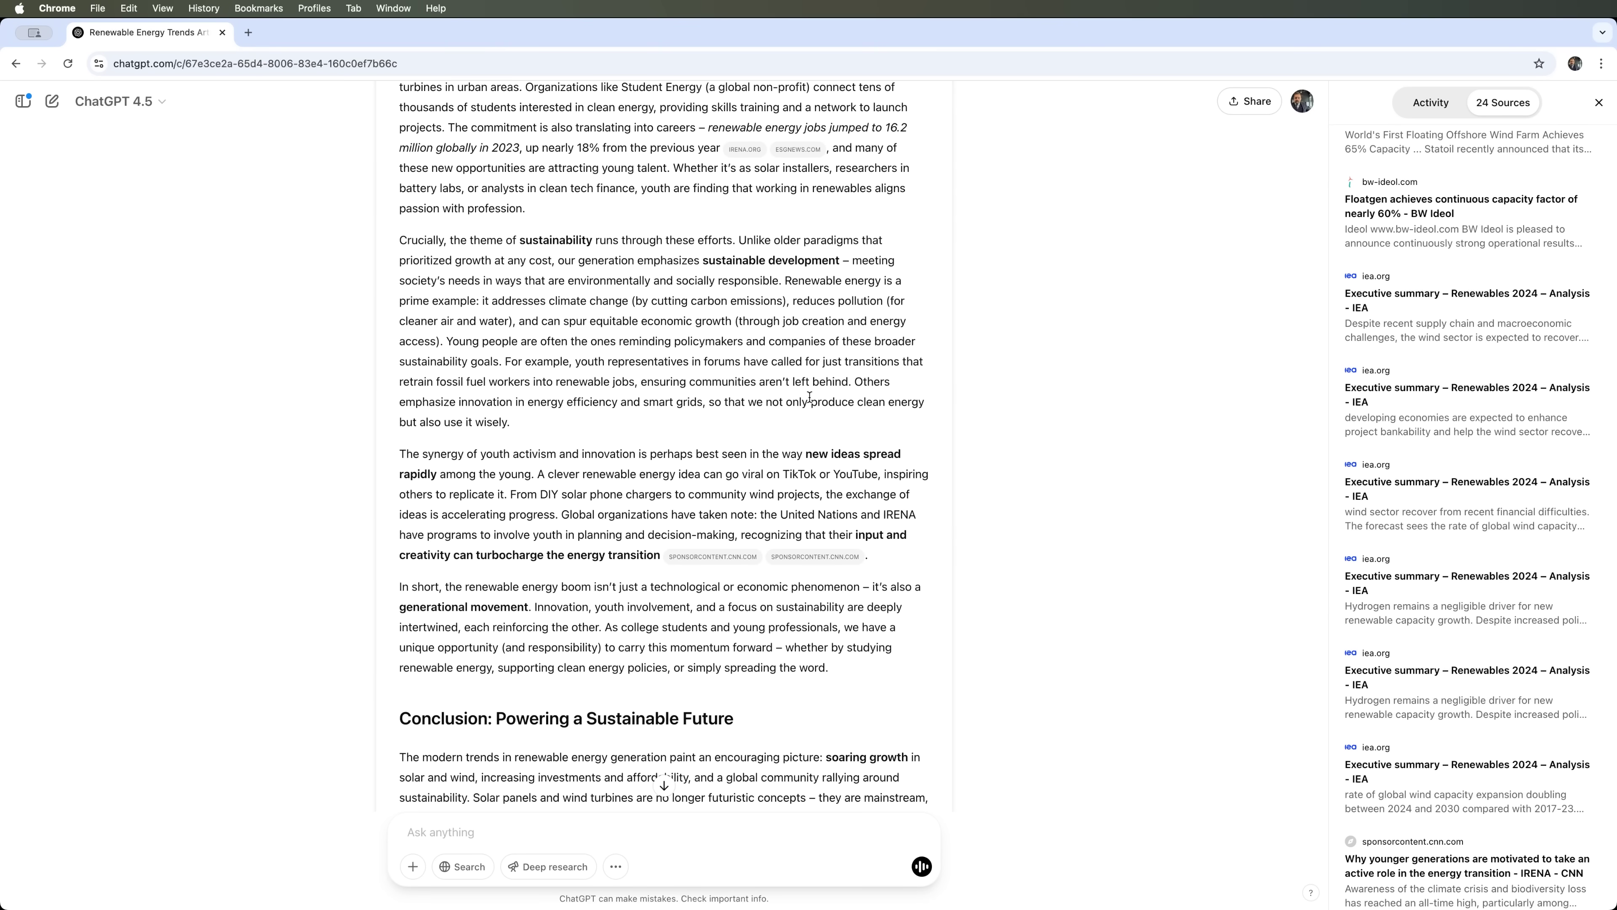
{"action": "scroll", "coordinate": [673, 338], "scroll_direction": "down", "scroll_amount": 5}
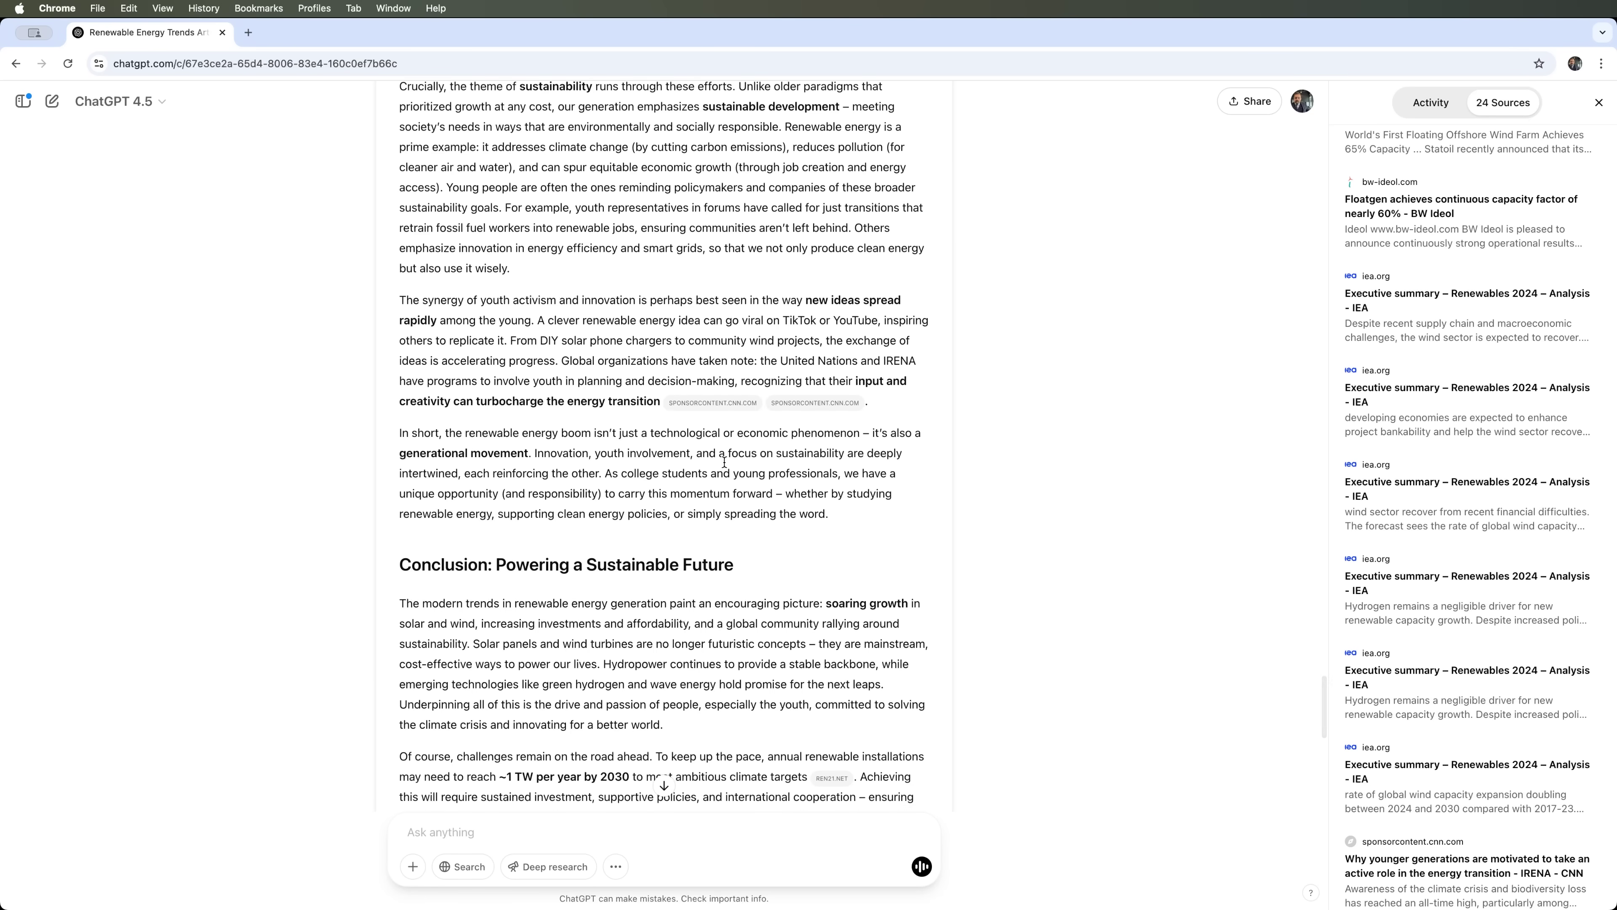
{"action": "scroll", "coordinate": [724, 460], "scroll_direction": "down", "scroll_amount": 3}
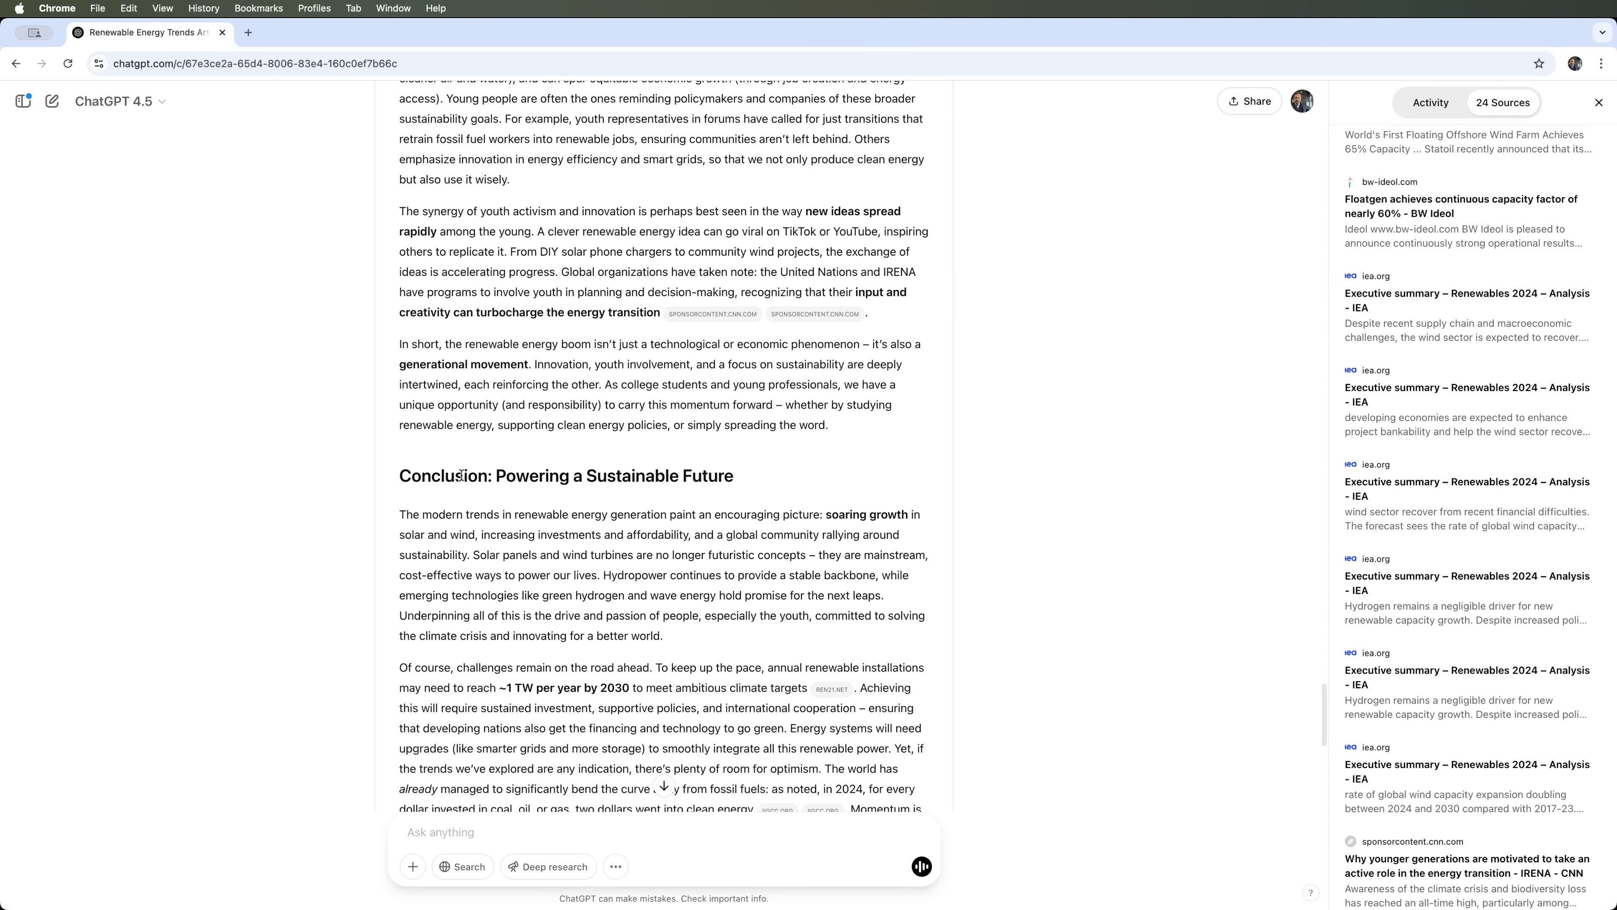
{"action": "scroll", "coordinate": [789, 474], "scroll_direction": "down", "scroll_amount": 11}
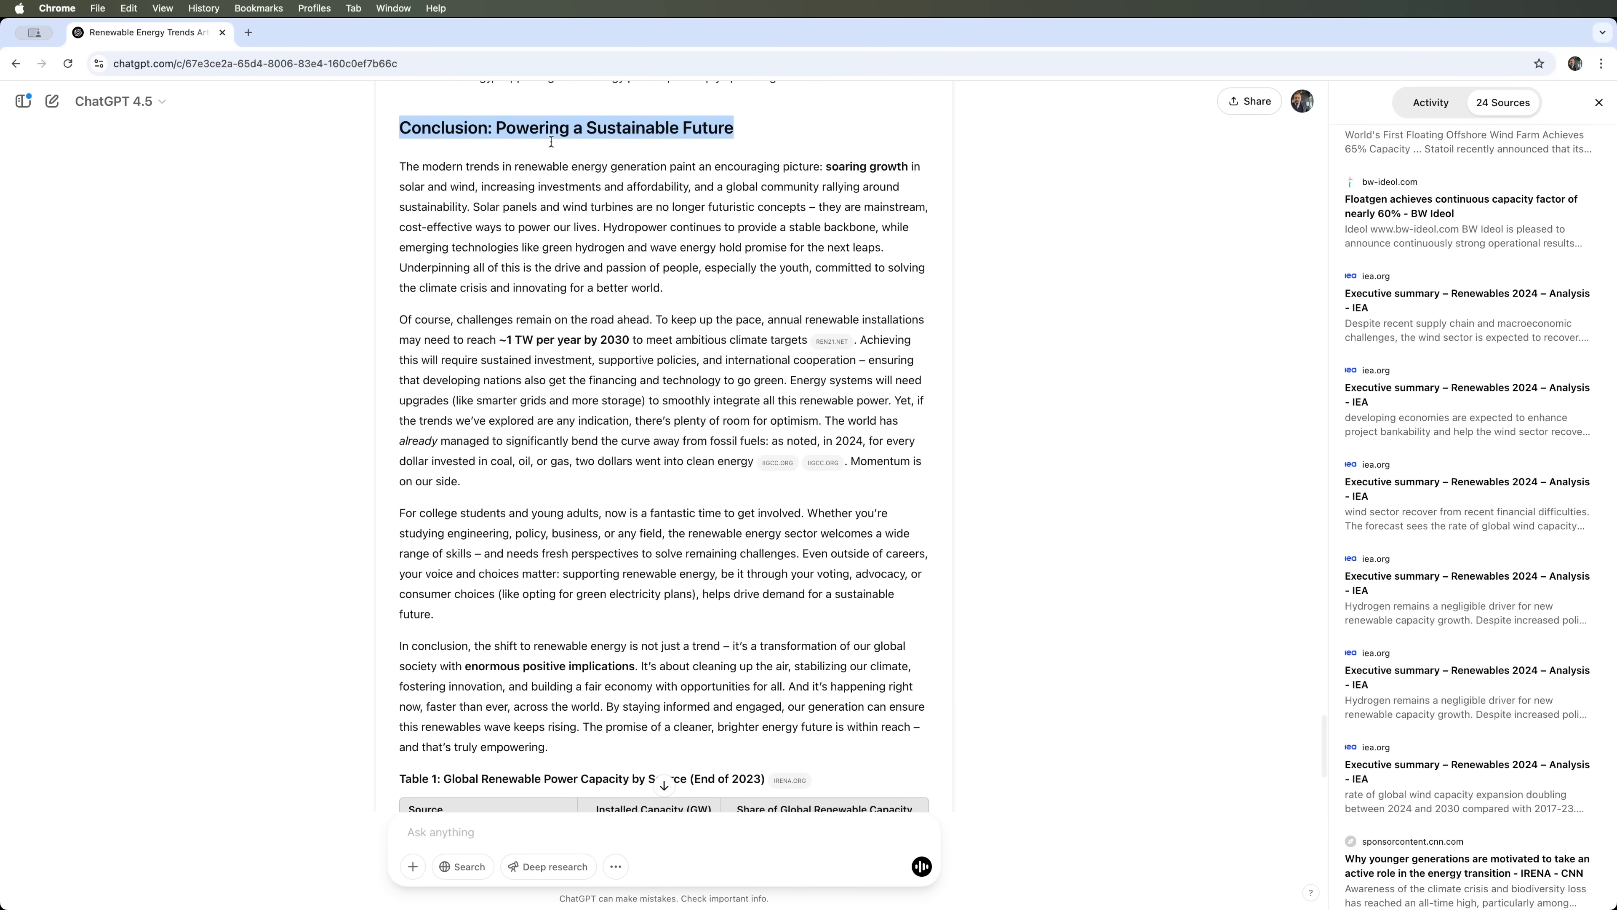
{"action": "left_click", "coordinate": [739, 134]}
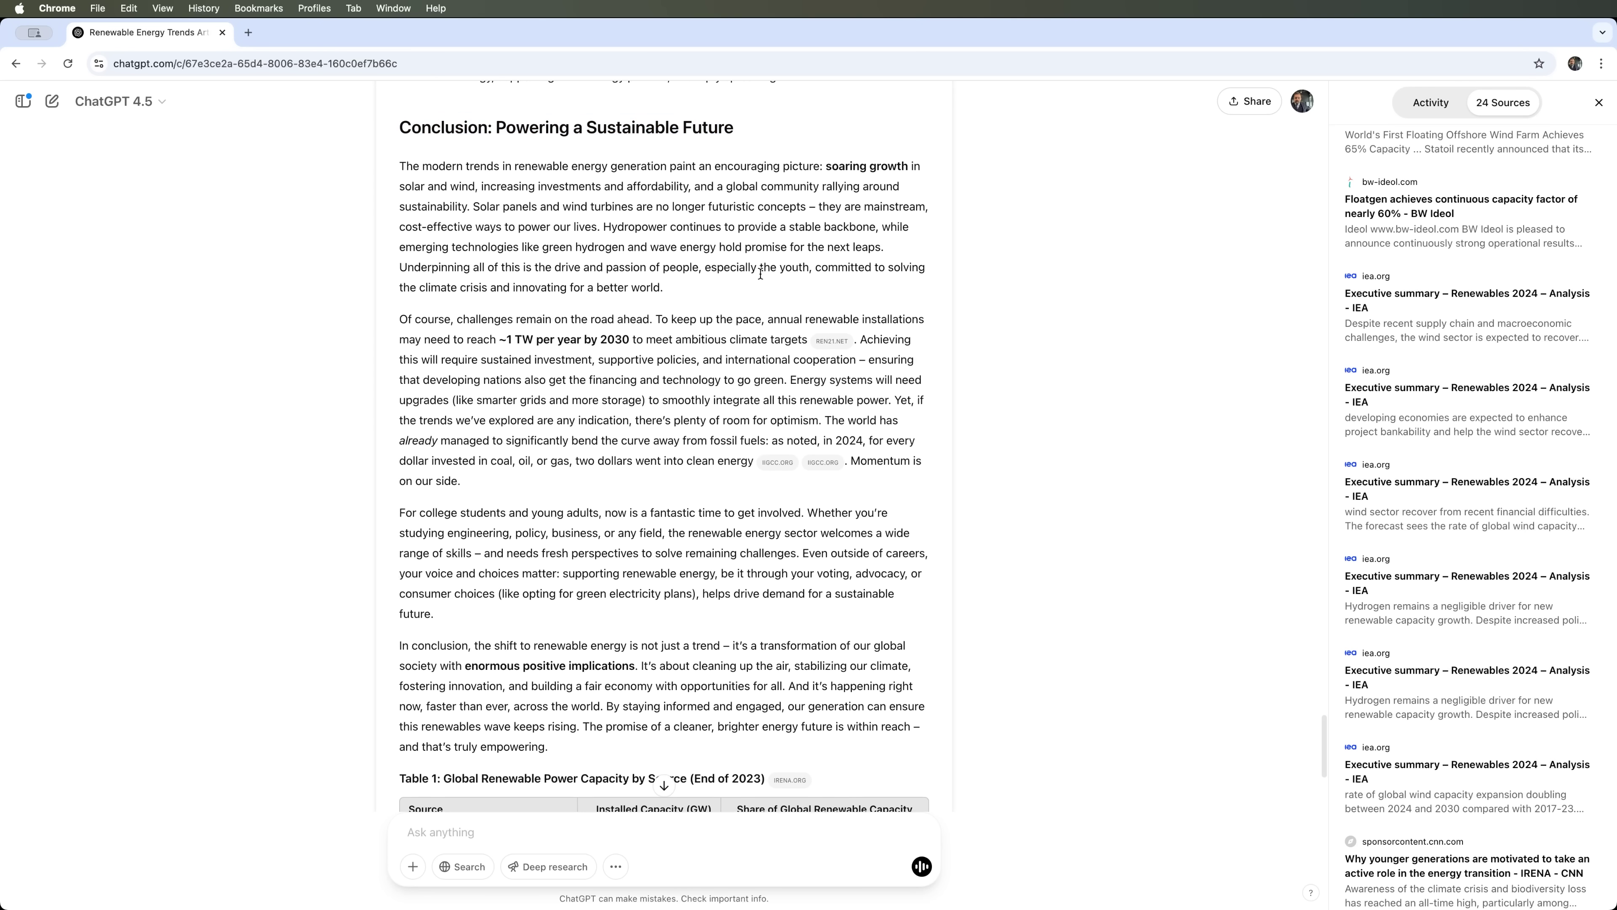
{"action": "scroll", "coordinate": [581, 510], "scroll_direction": "down", "scroll_amount": 8}
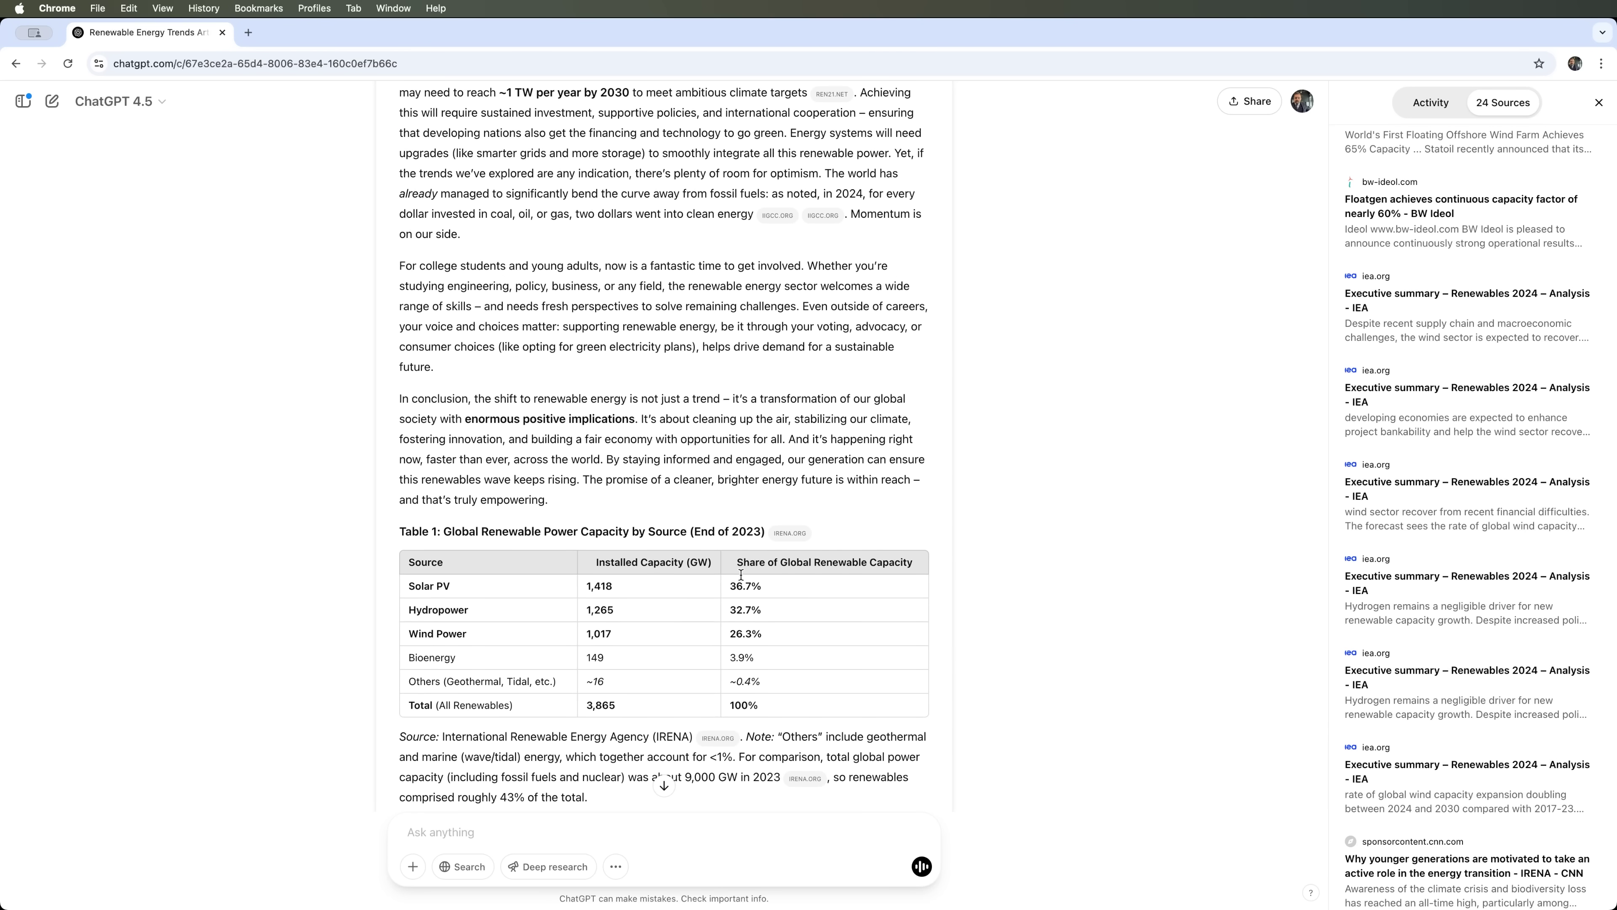
Step: Scroll between the IRENA-cited capacity table and the All Sources citation list
{"action": "scroll", "coordinate": [581, 509], "scroll_direction": "down", "scroll_amount": 4}
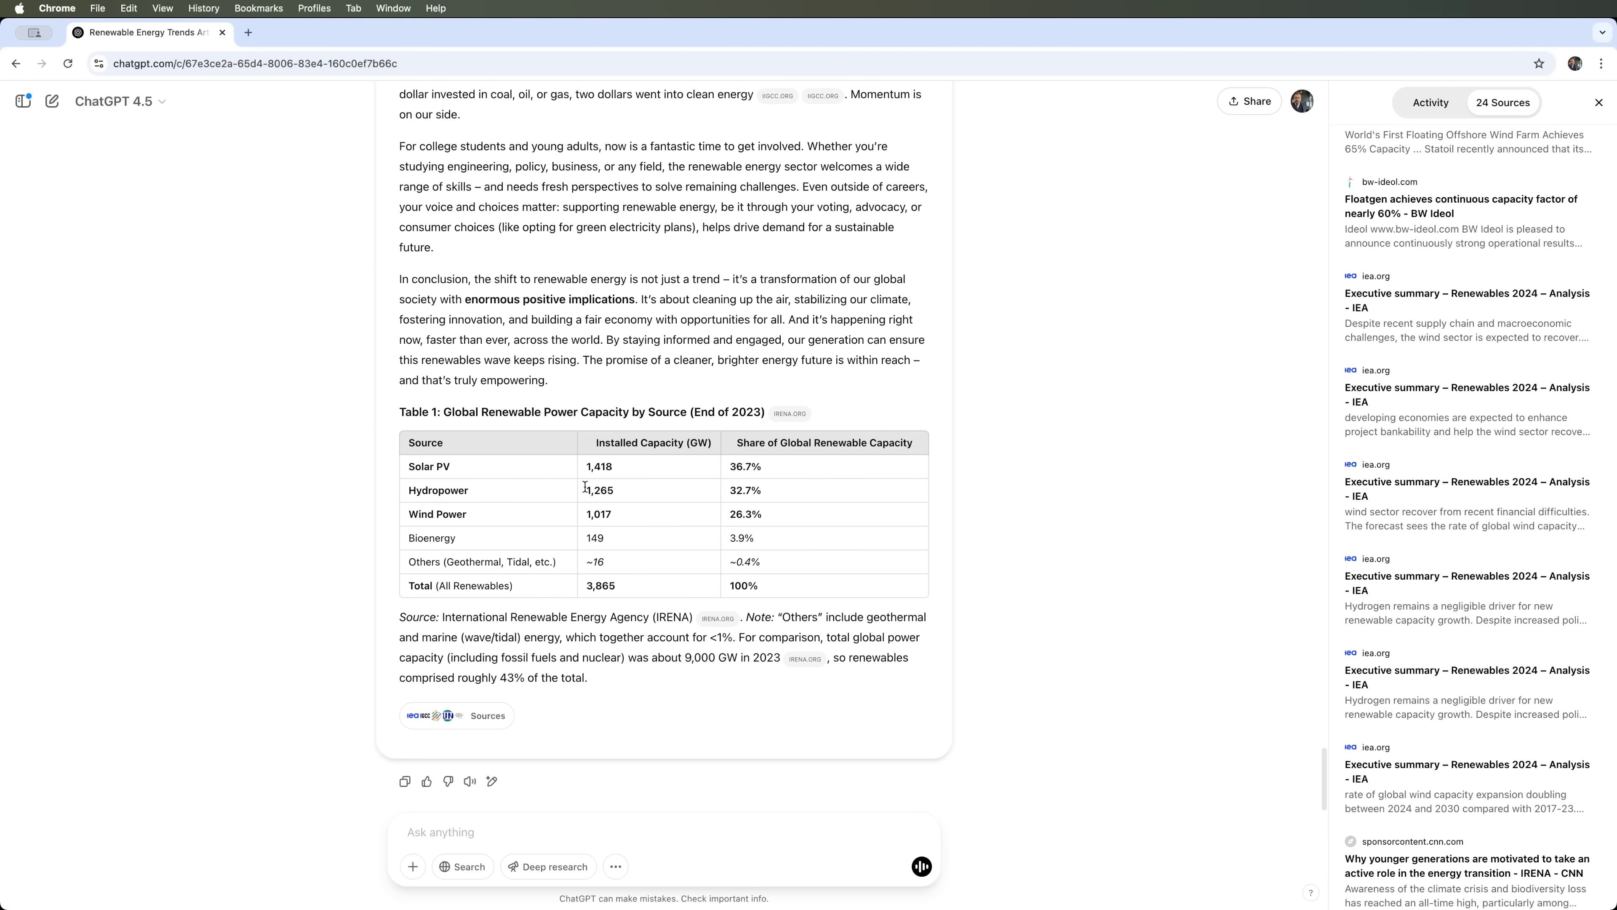
{"action": "scroll", "coordinate": [552, 610], "scroll_direction": "up", "scroll_amount": 1}
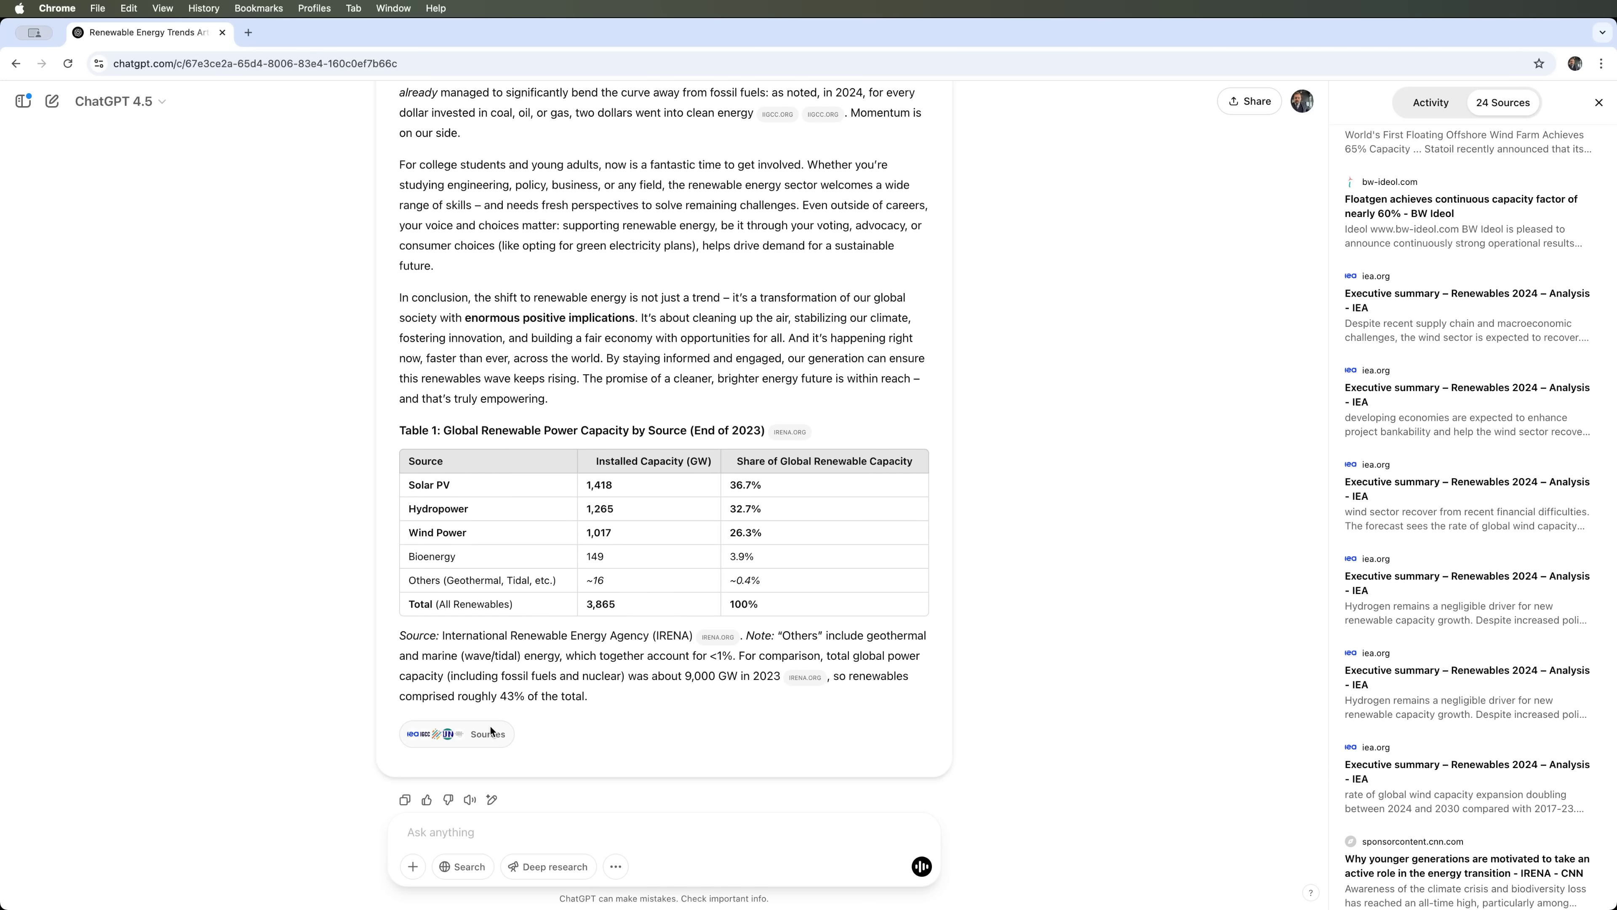
{"action": "scroll", "coordinate": [1422, 633], "scroll_direction": "down", "scroll_amount": 10}
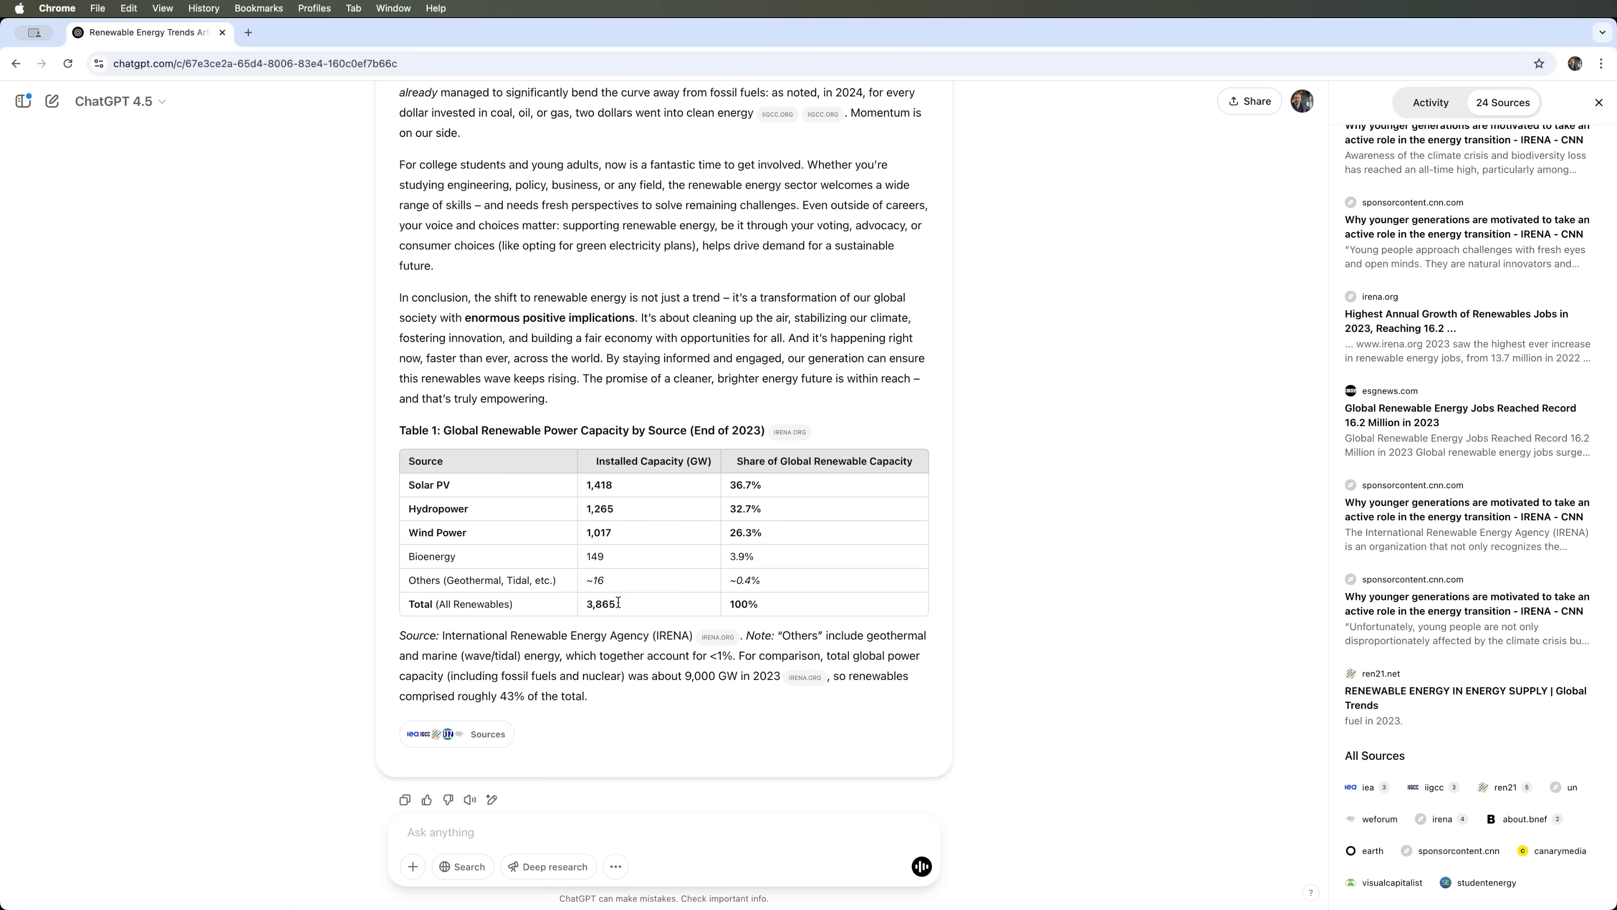
{"action": "scroll", "coordinate": [616, 601], "scroll_direction": "up", "scroll_amount": 2}
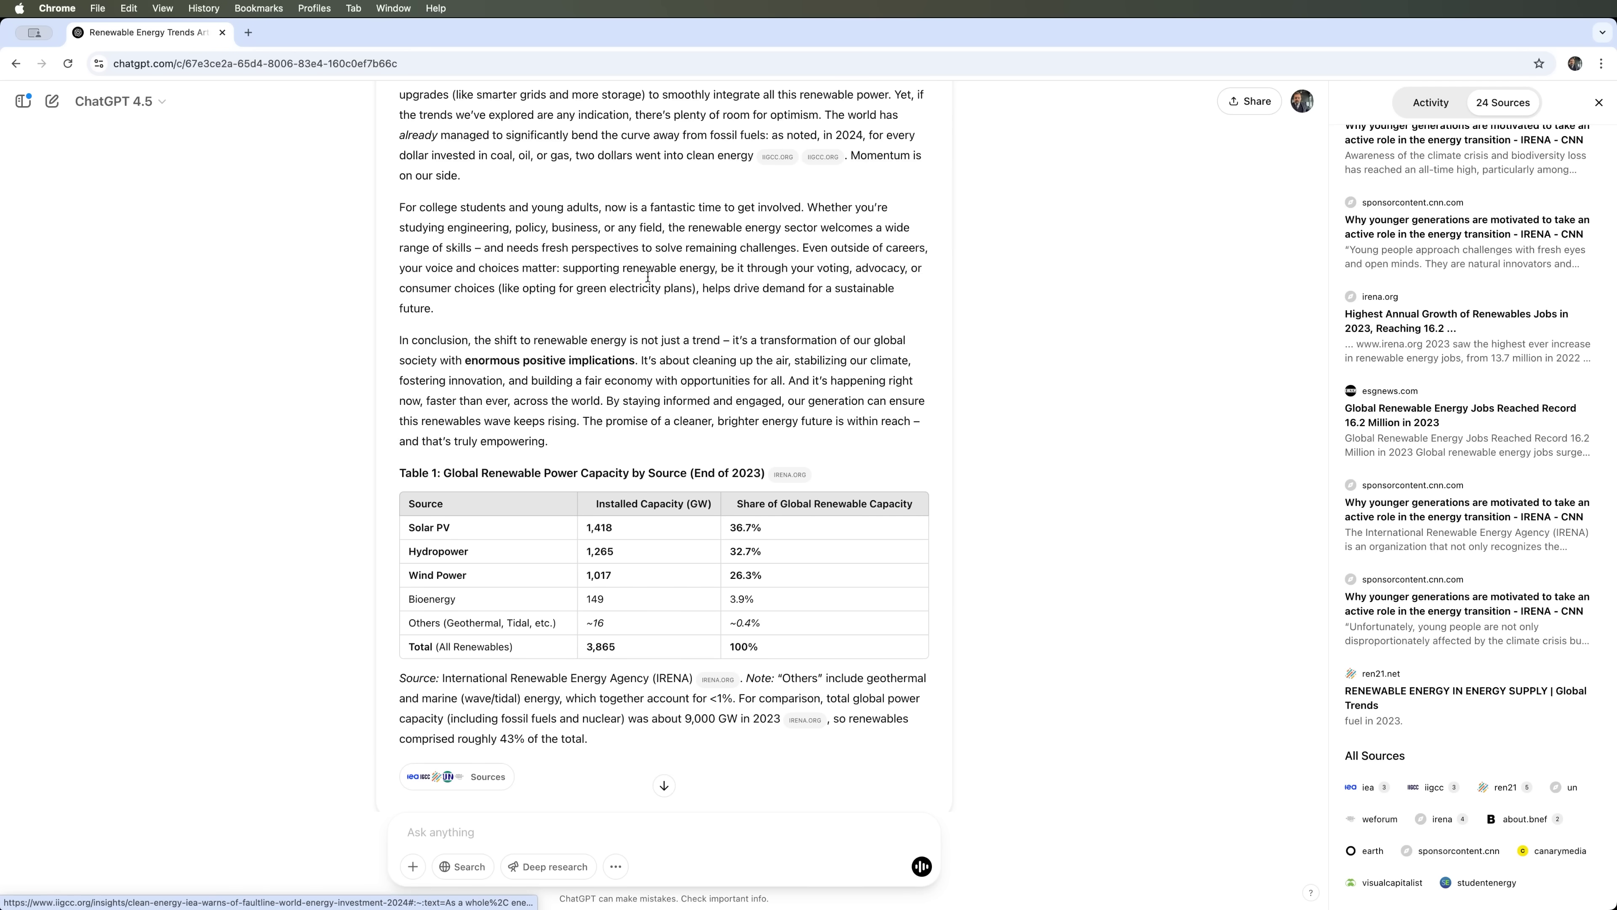
{"action": "scroll", "coordinate": [648, 277], "scroll_direction": "down", "scroll_amount": 2}
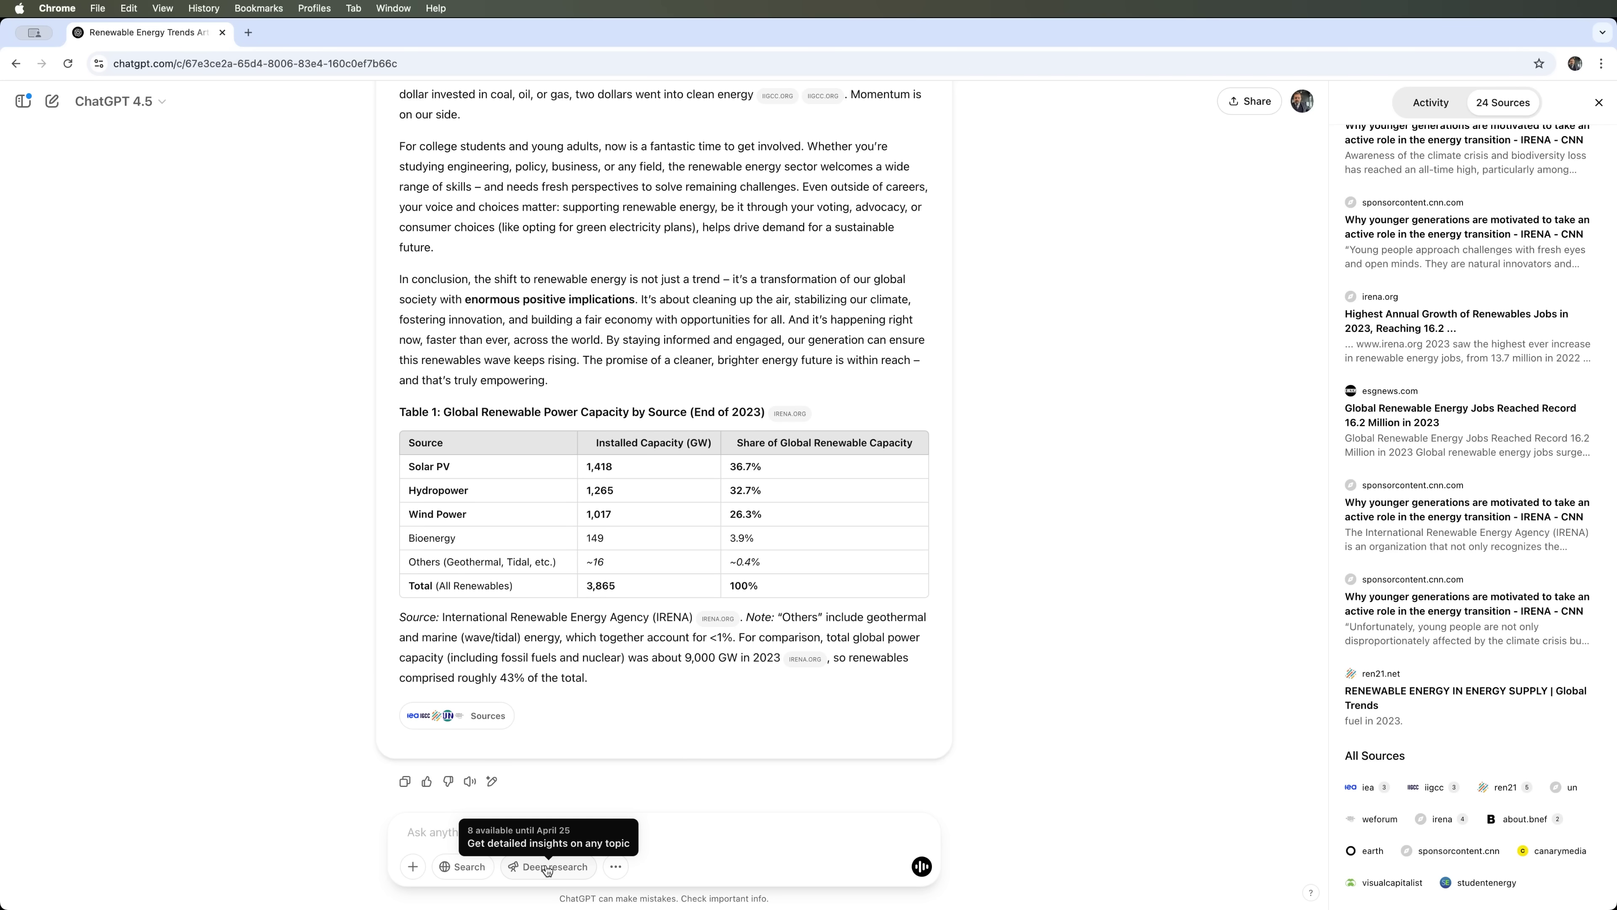
{"action": "scroll", "coordinate": [752, 598], "scroll_direction": "up", "scroll_amount": 3}
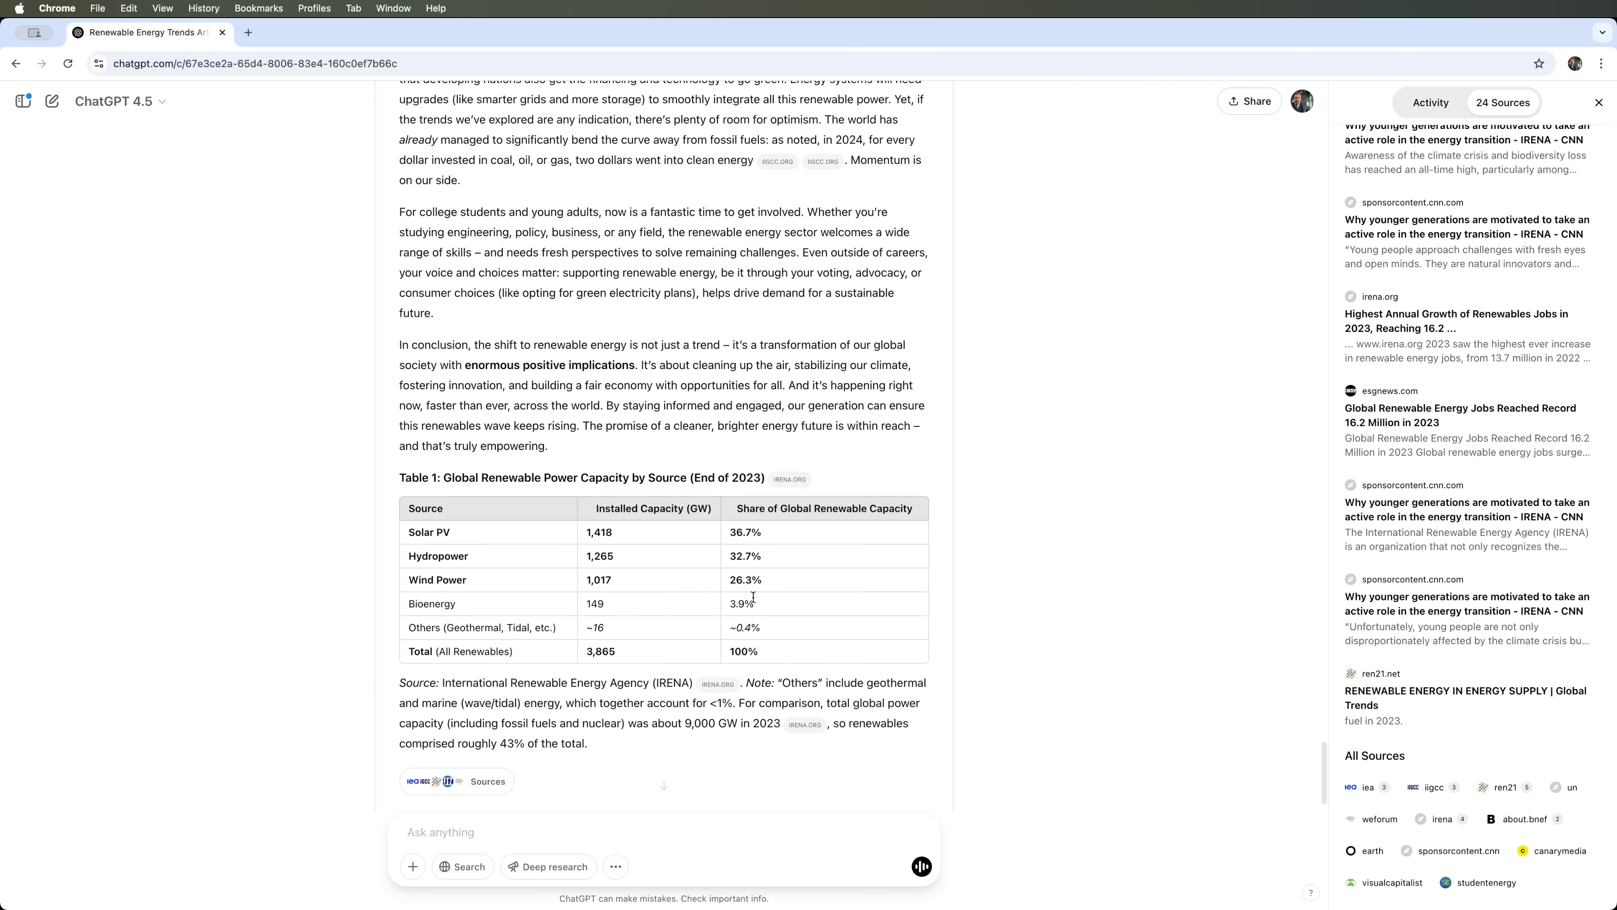
{"action": "scroll", "coordinate": [742, 594], "scroll_direction": "up", "scroll_amount": 3}
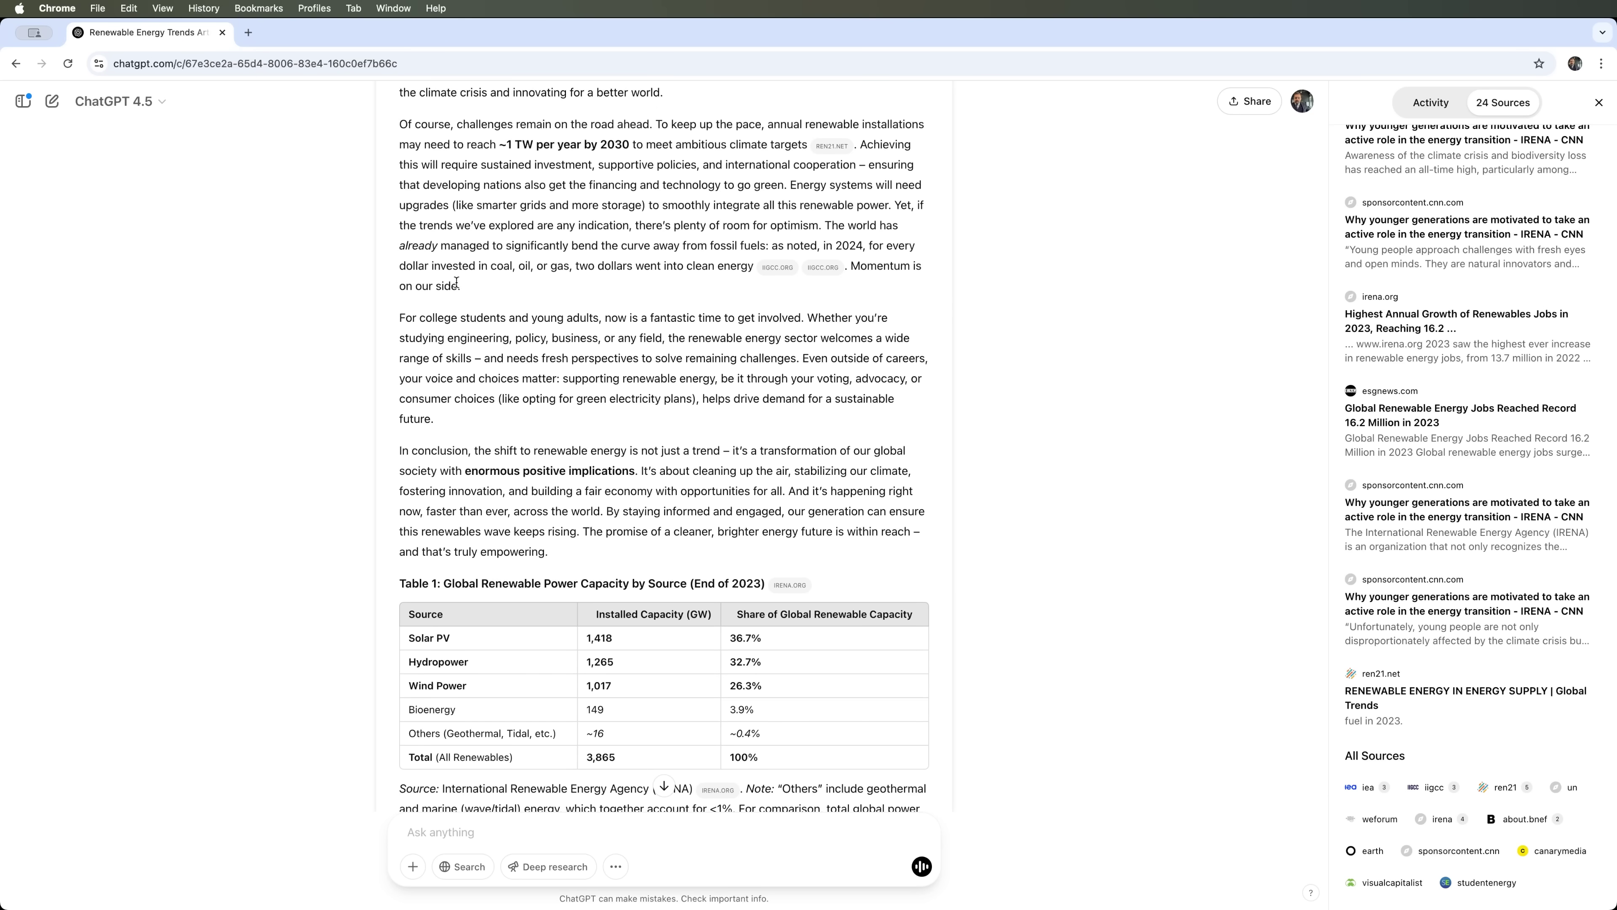
Step: Open the model dropdown, with GPT-4.5 still selected
{"action": "left_click", "coordinate": [159, 103]}
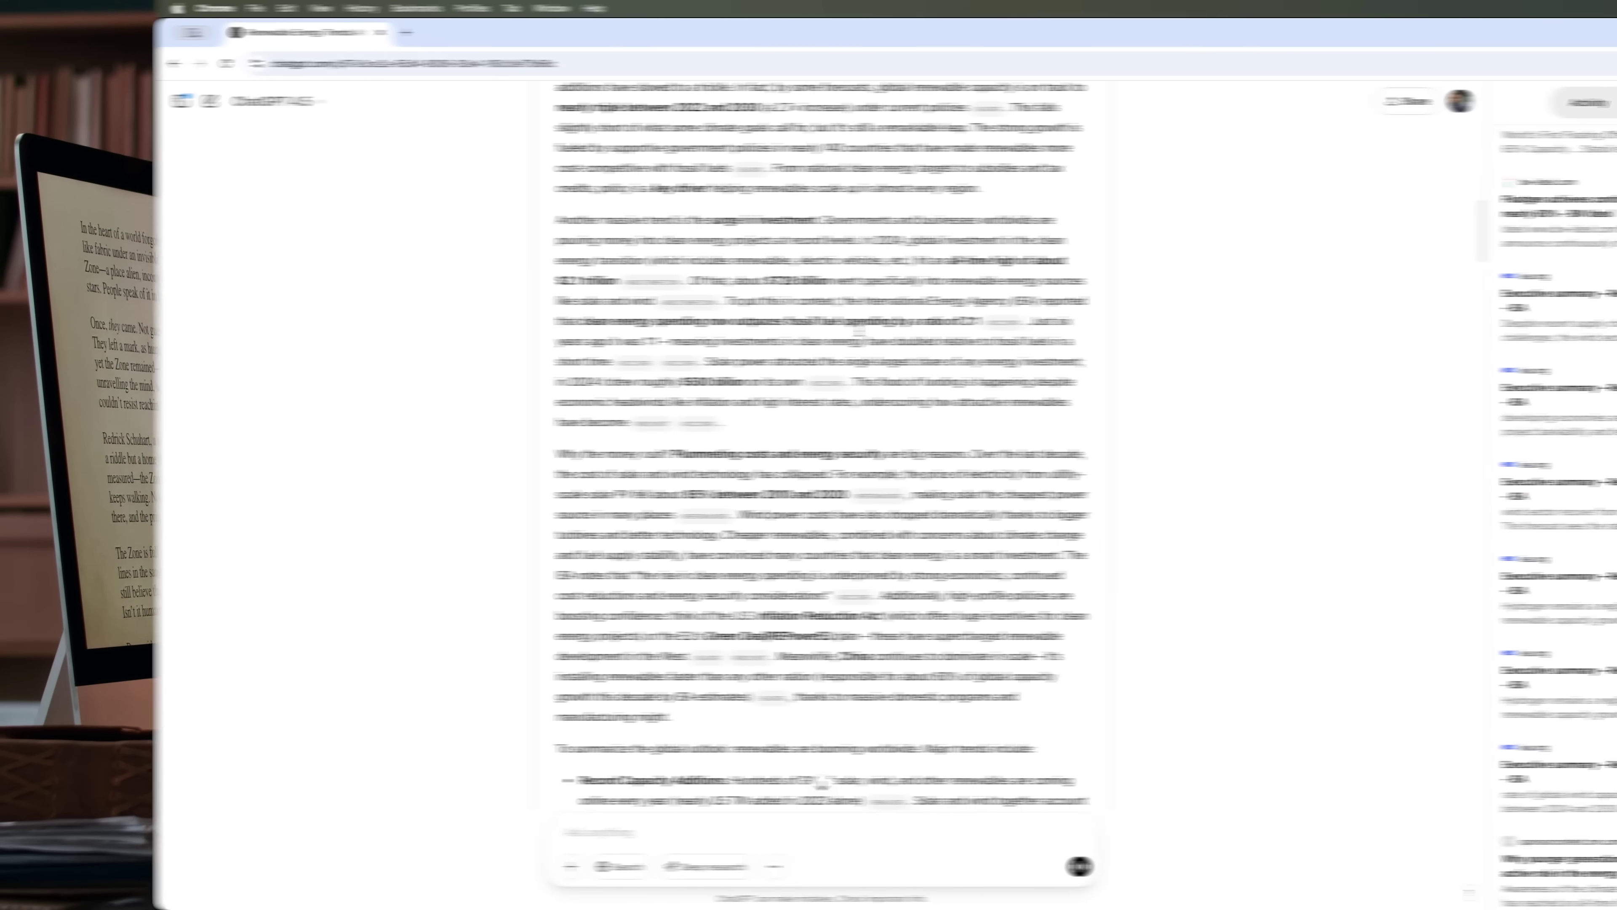
Step: Scroll to the $2.1 trillion clean-energy investment section and the Major trends list
{"action": "scroll", "coordinate": [646, 293], "scroll_direction": "down", "scroll_amount": 2}
{"action": "scroll", "coordinate": [647, 294], "scroll_direction": "down", "scroll_amount": 6}
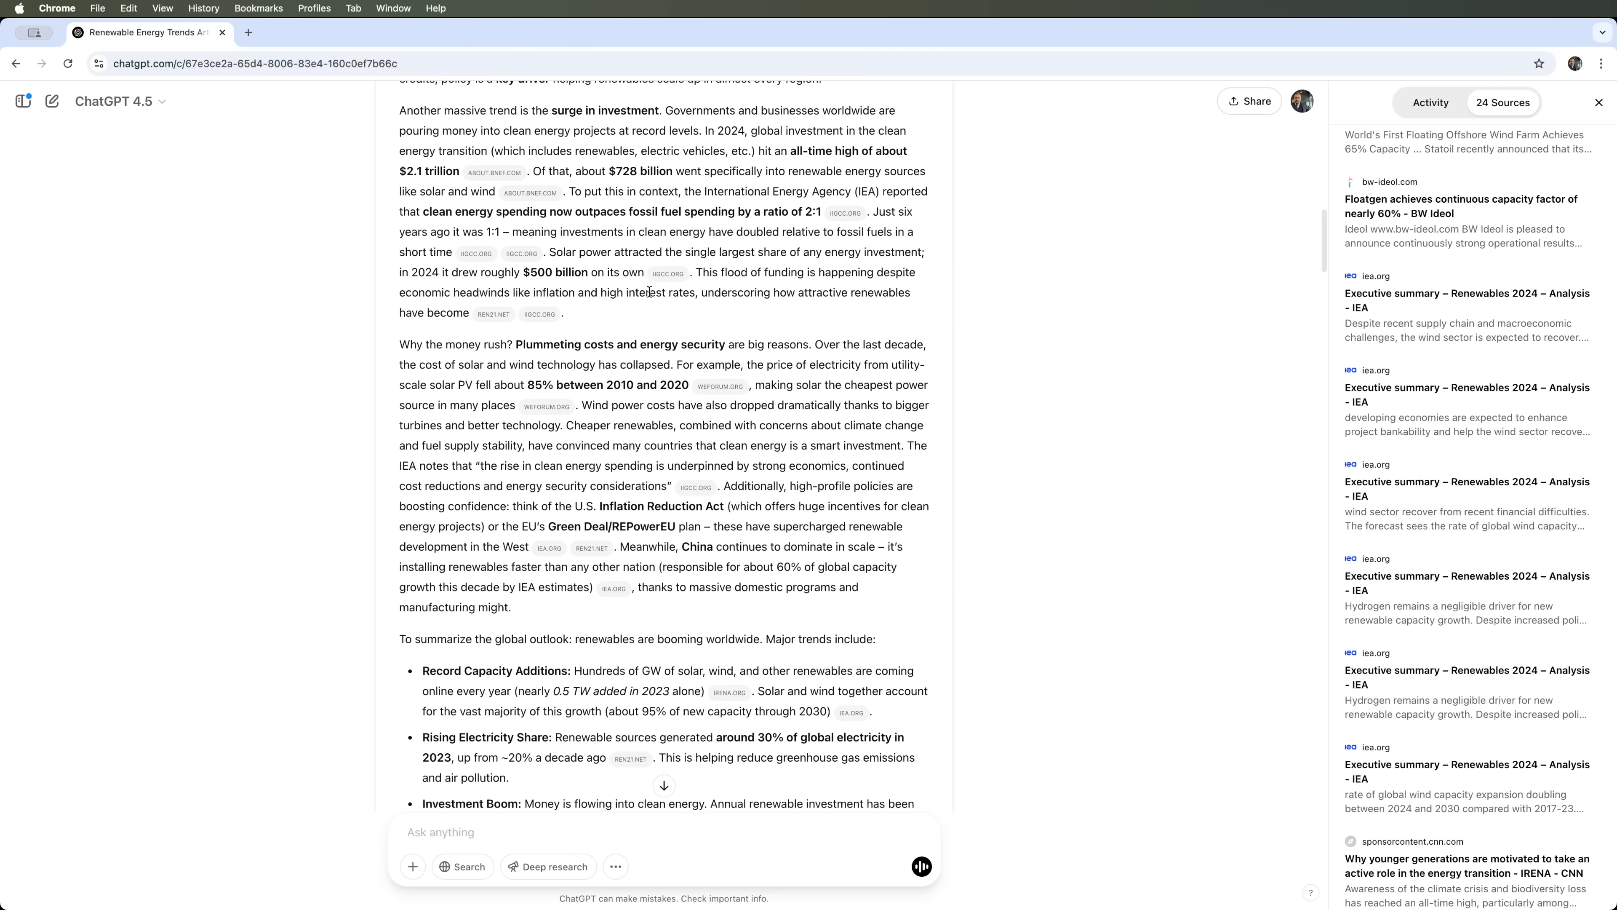